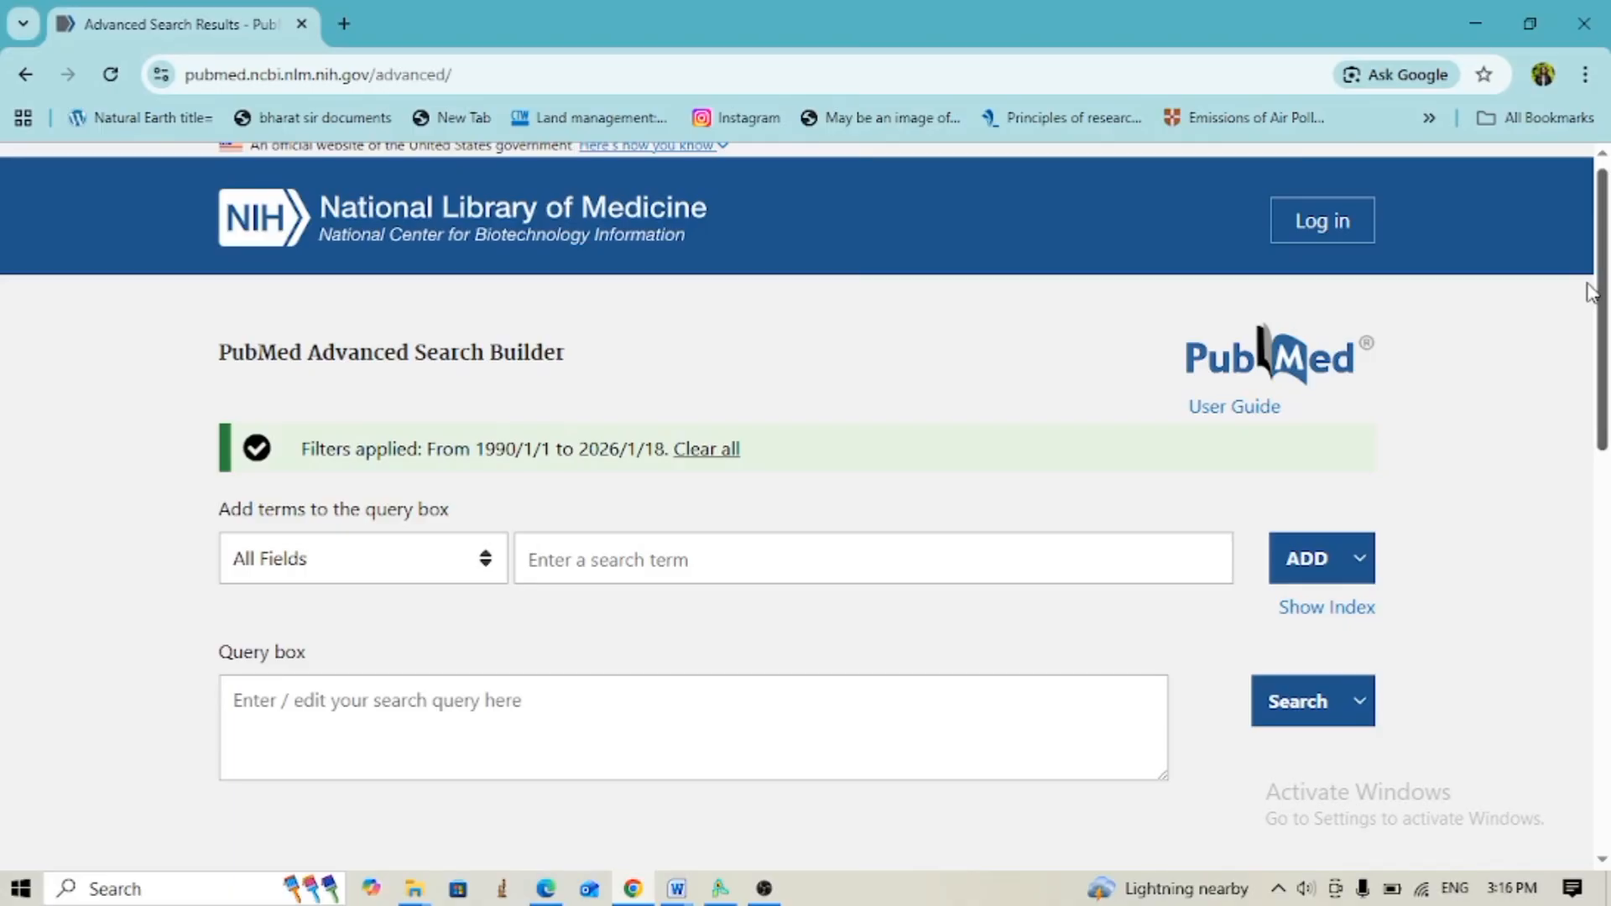
Add the search term "water treatment" to the advanced search query, using the AND option
{"action": "scroll", "coordinate": [769, 504], "scroll_direction": "down", "scroll_amount": 1}
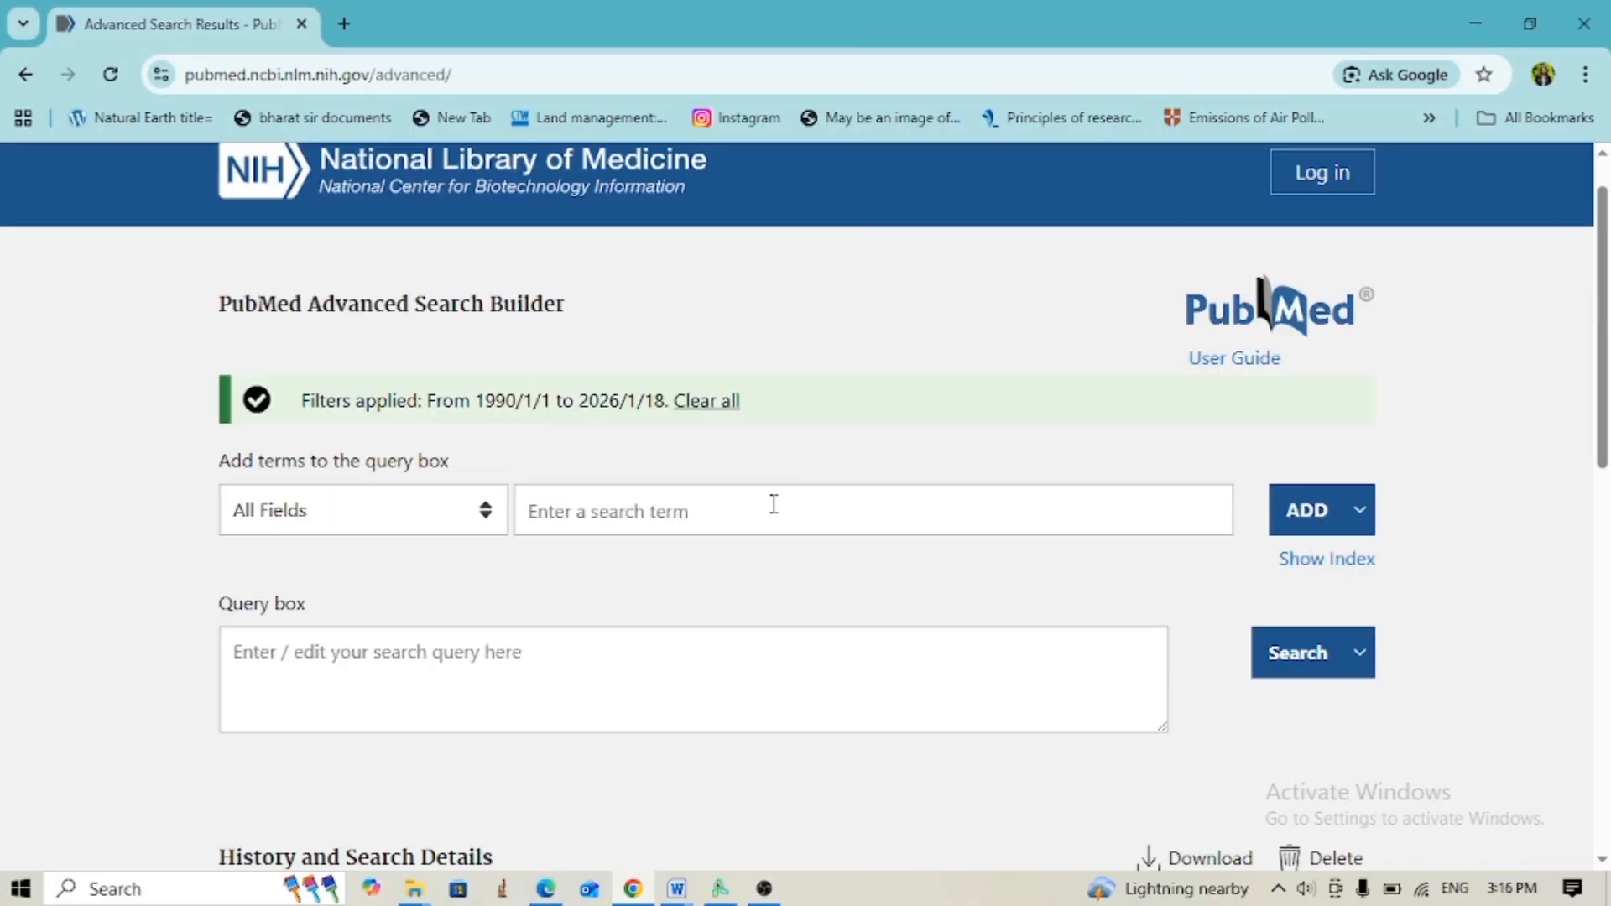
{"action": "left_click", "coordinate": [732, 522]}
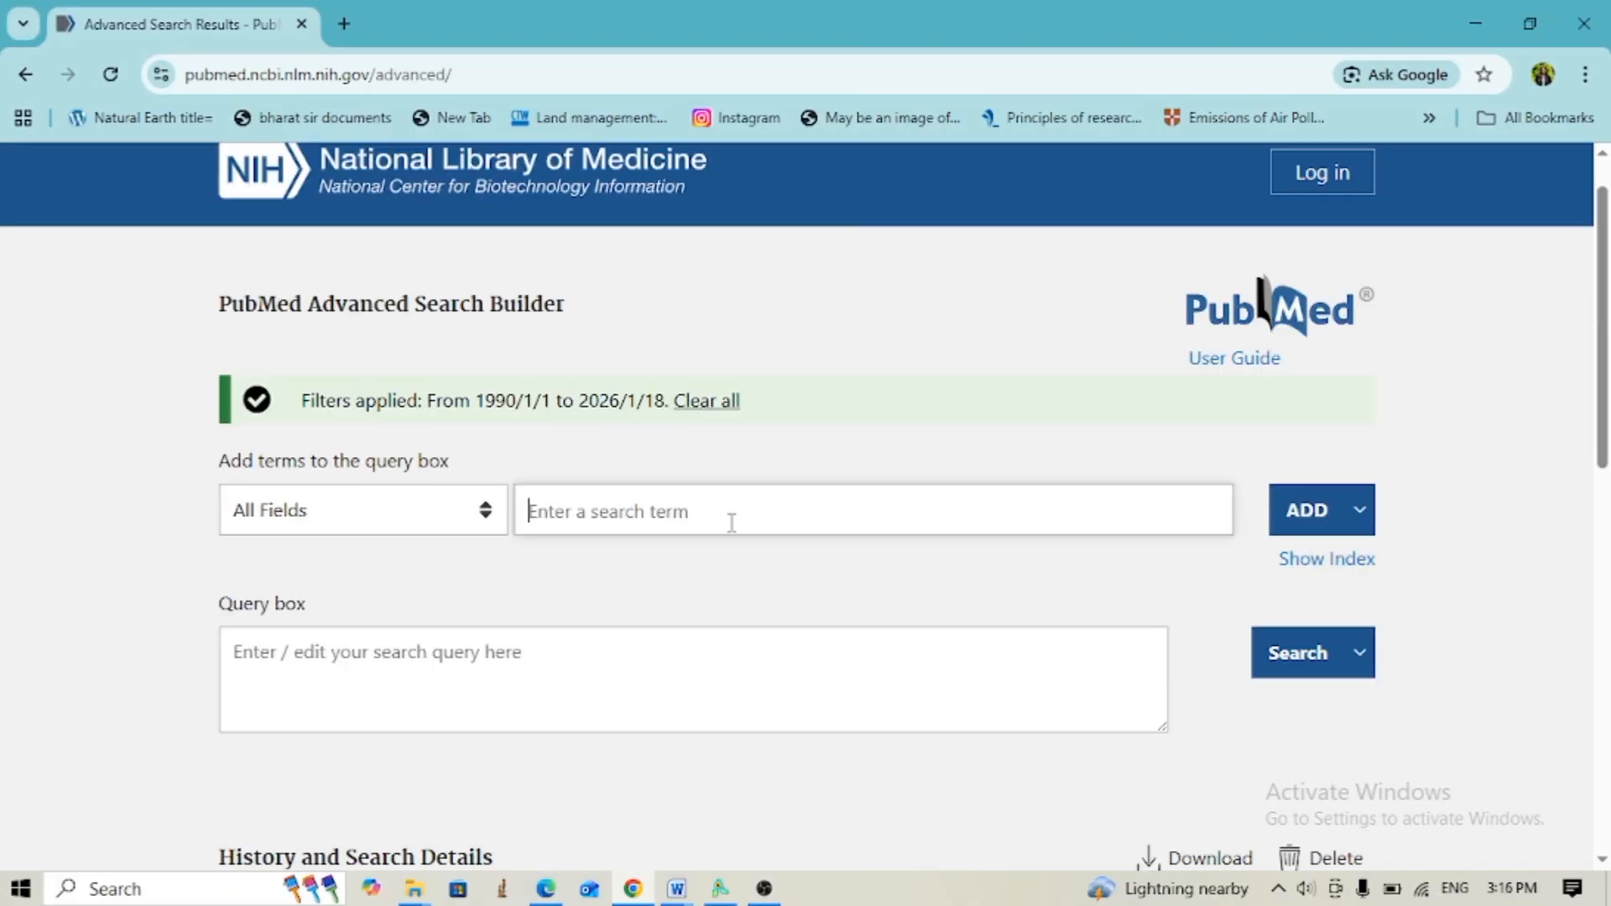
{"action": "type", "text": "water treat"}
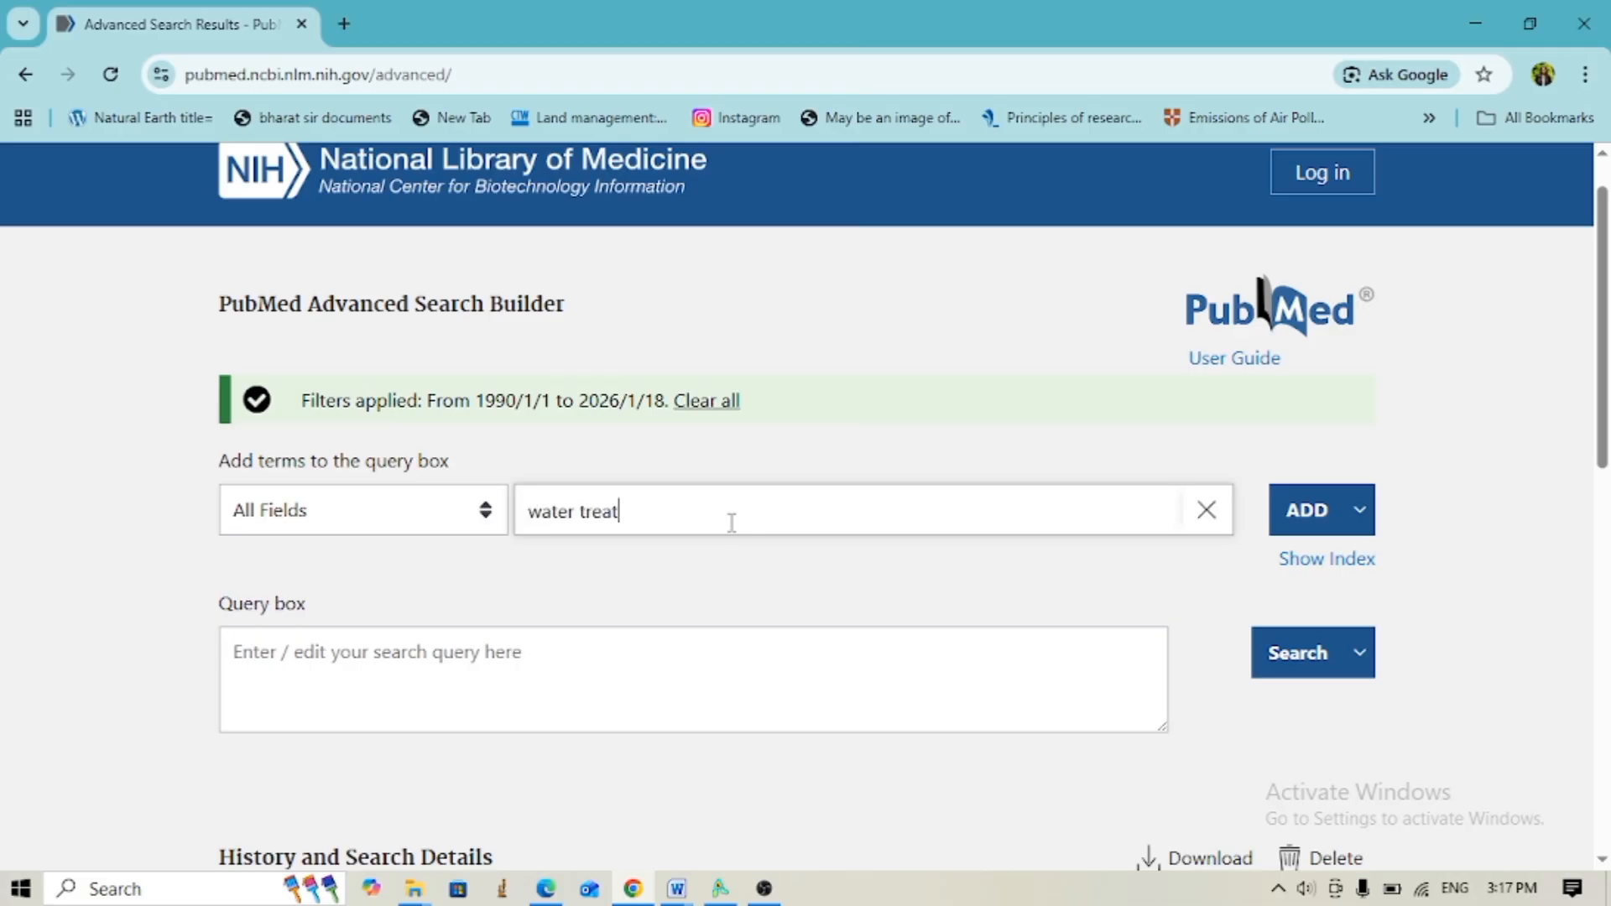
{"action": "type", "text": "ment"}
{"action": "left_click", "coordinate": [1361, 510]}
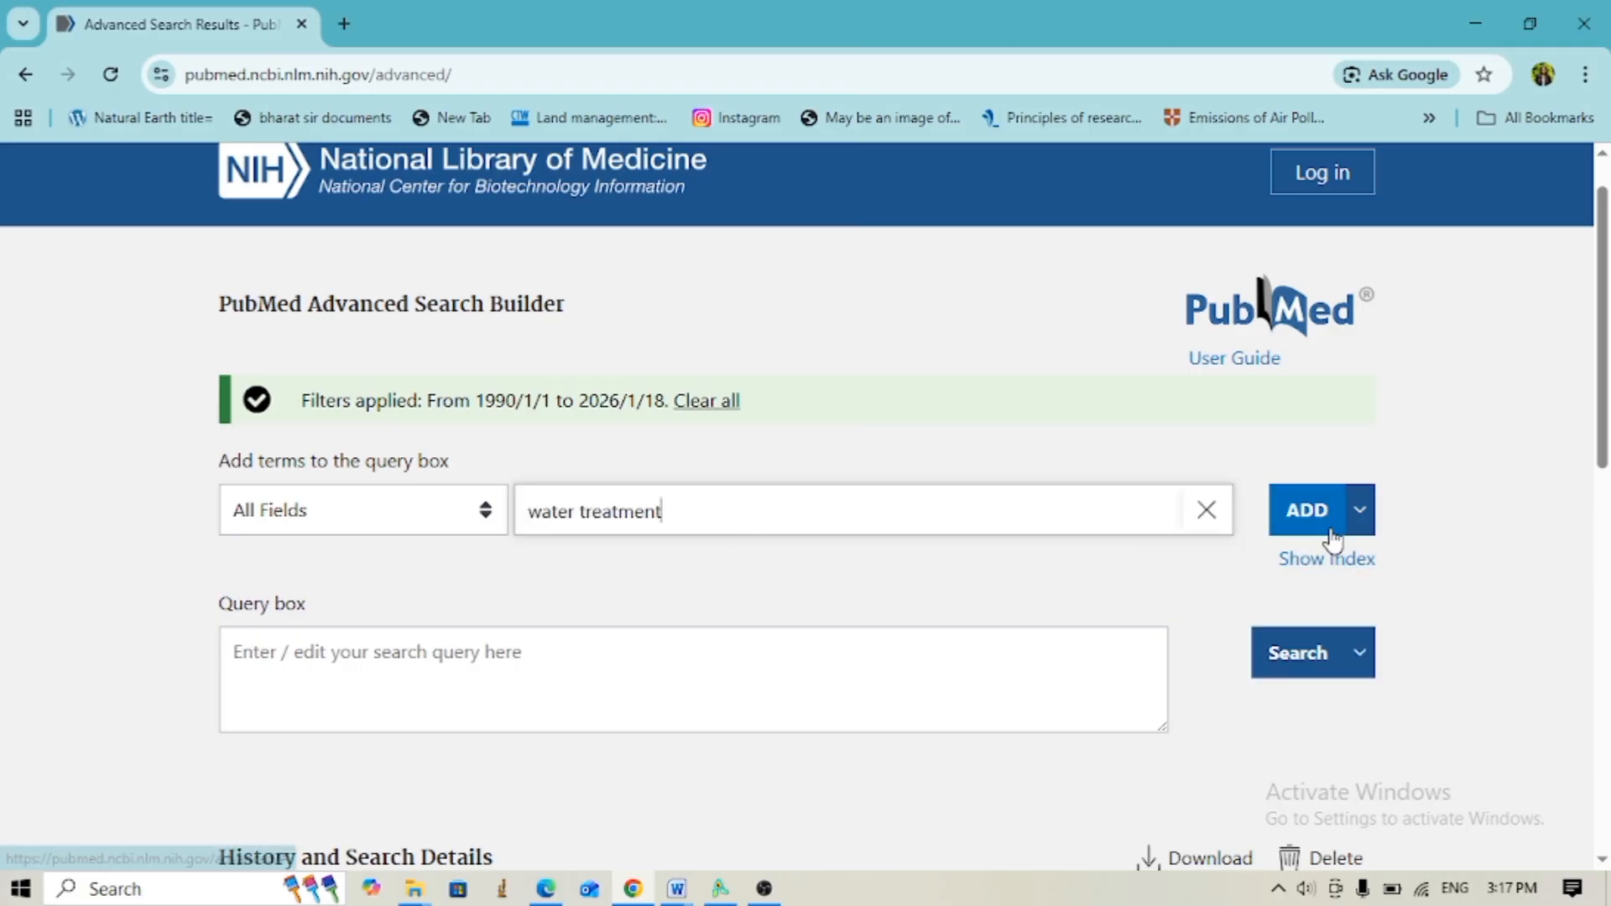
{"action": "left_click", "coordinate": [1358, 518]}
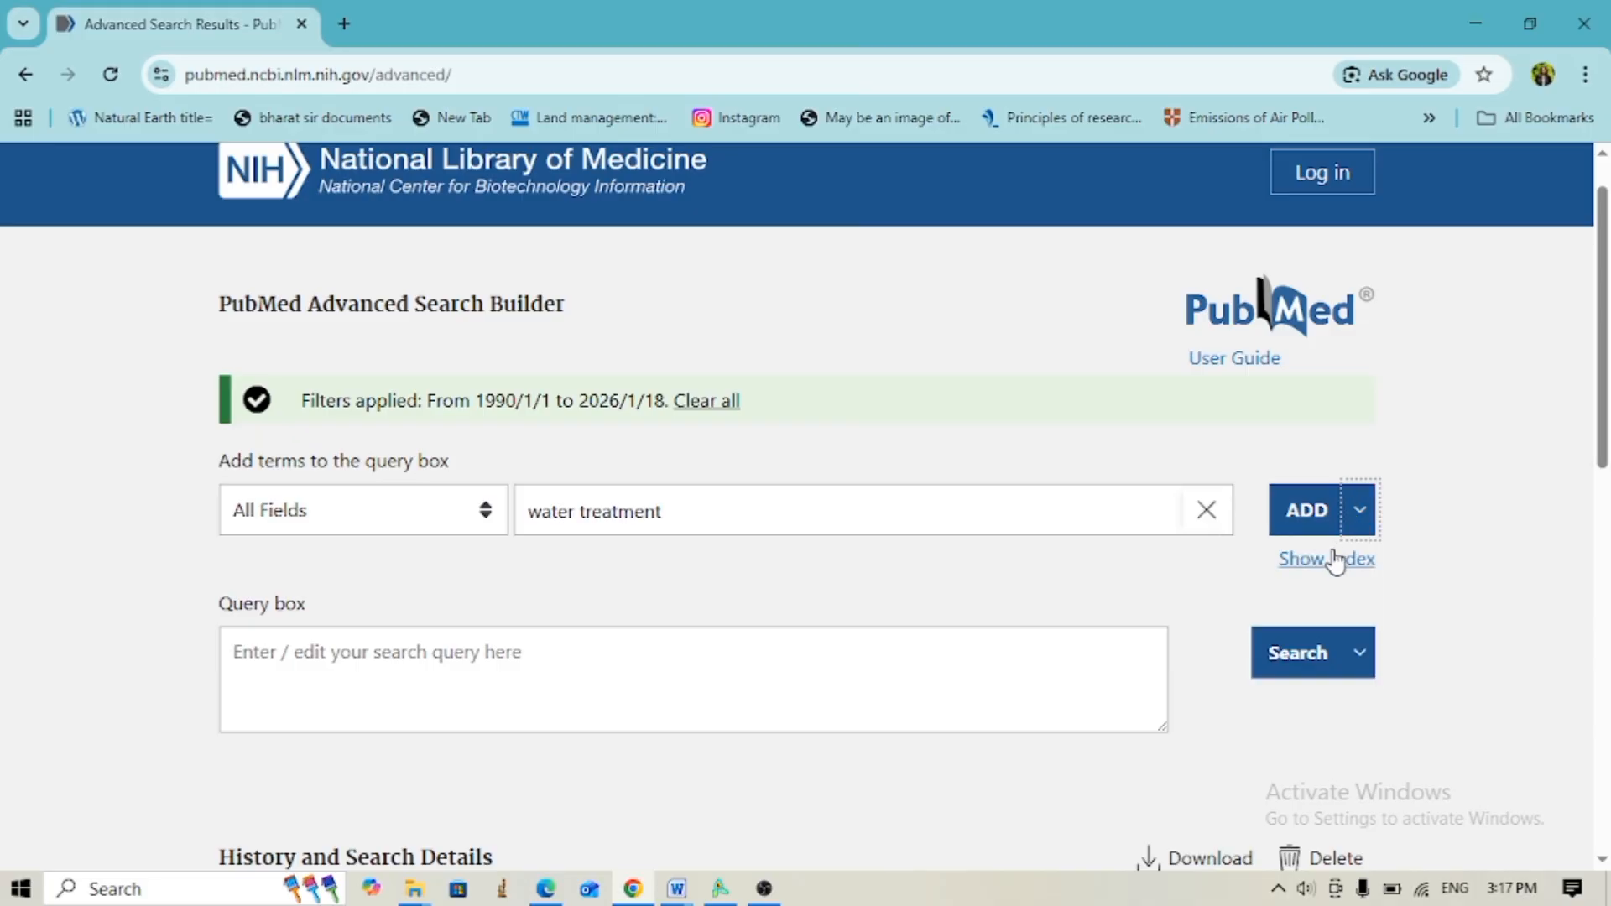
{"action": "mouse_move", "coordinate": [1363, 524]}
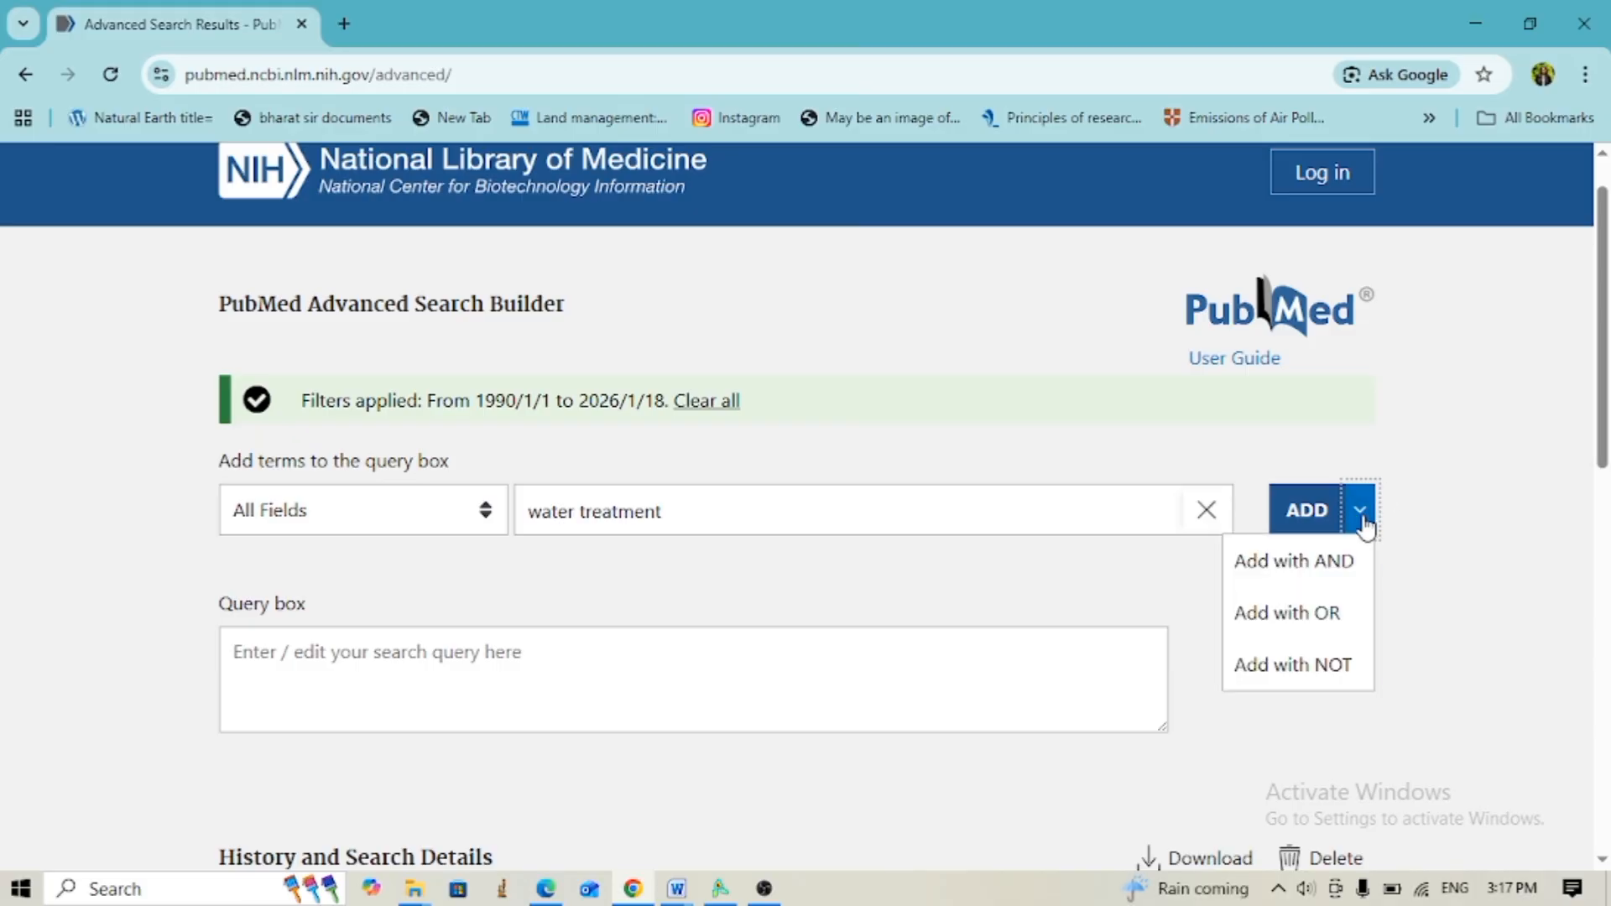
{"action": "left_click", "coordinate": [1340, 563]}
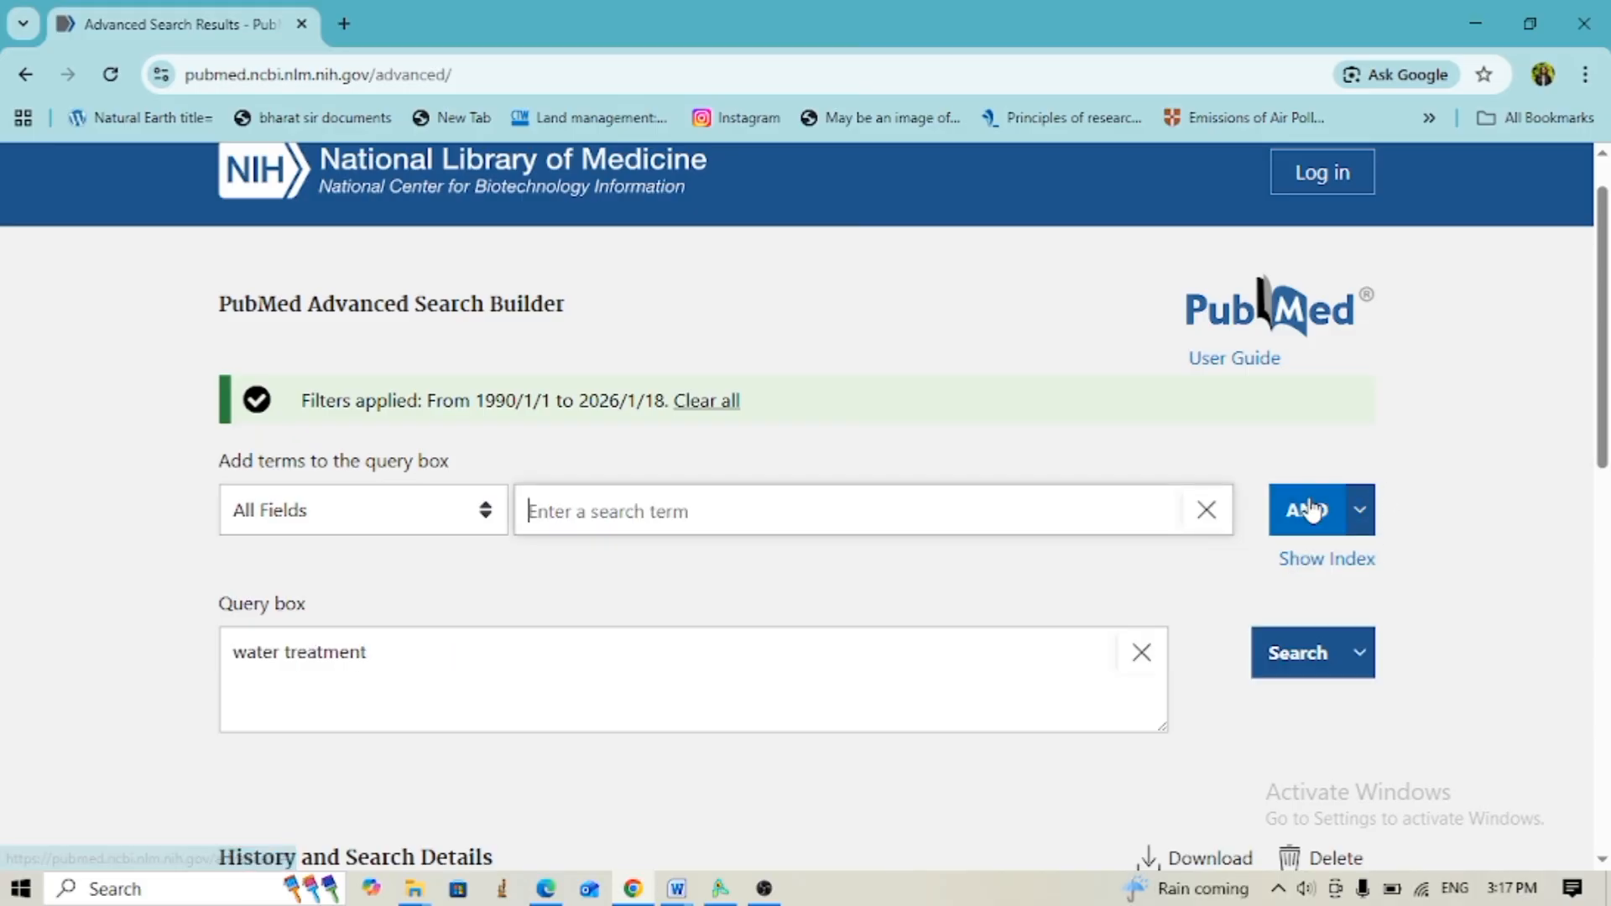
Add the terms "coagulants" and "biocoagulants" to the query with AND, and run the search
{"action": "left_click", "coordinate": [597, 524]}
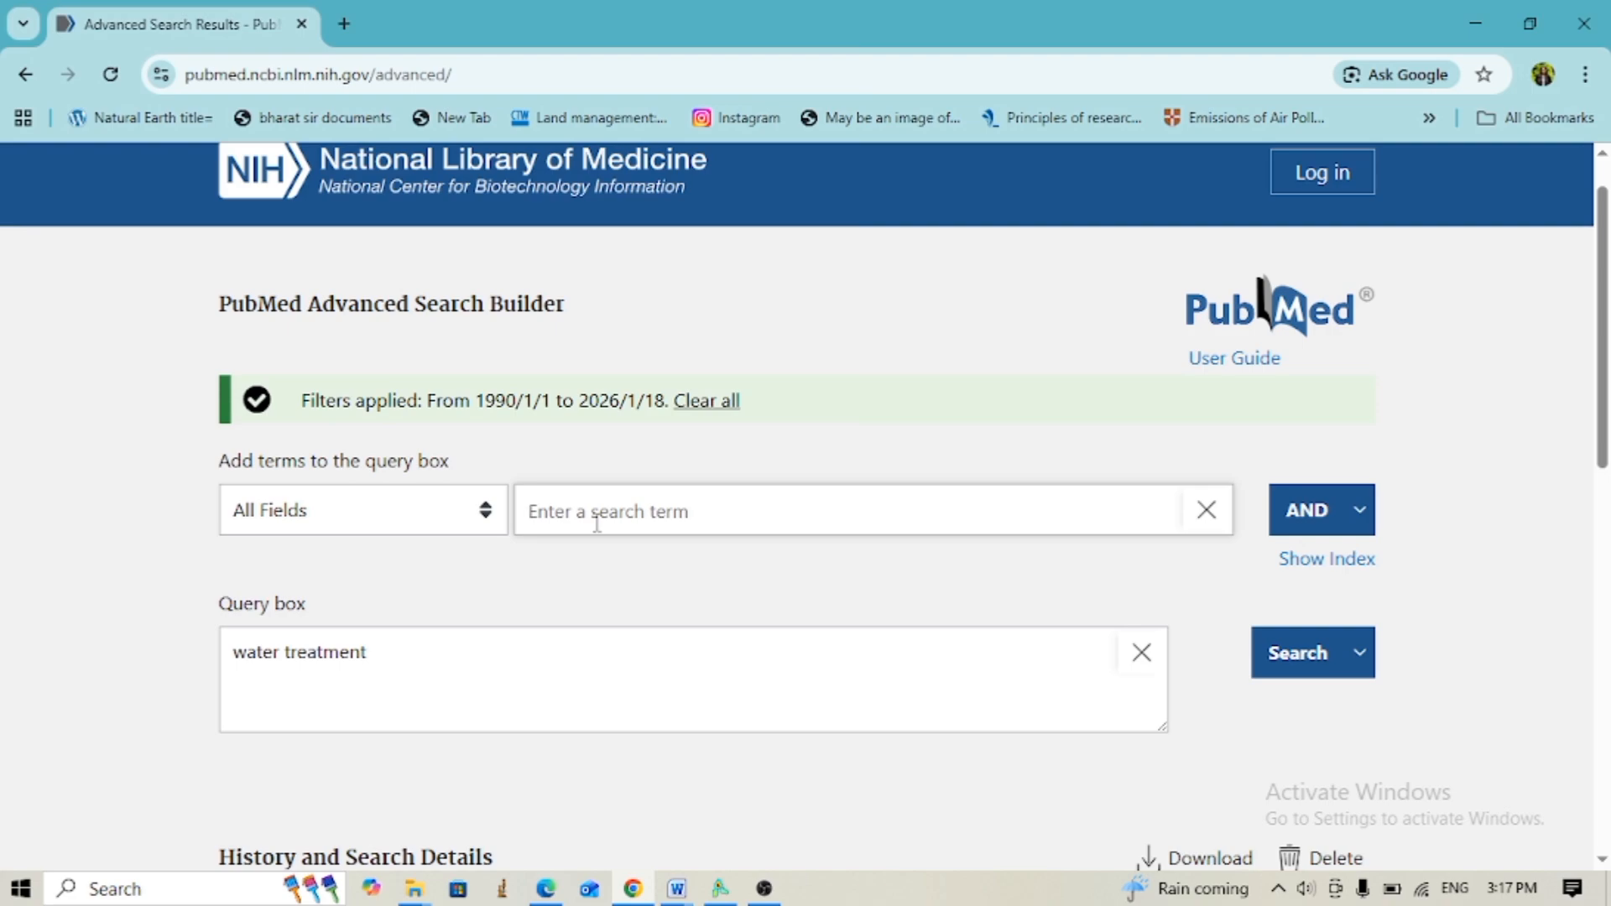
{"action": "type", "text": "coagulants"}
{"action": "left_click", "coordinate": [1311, 508]}
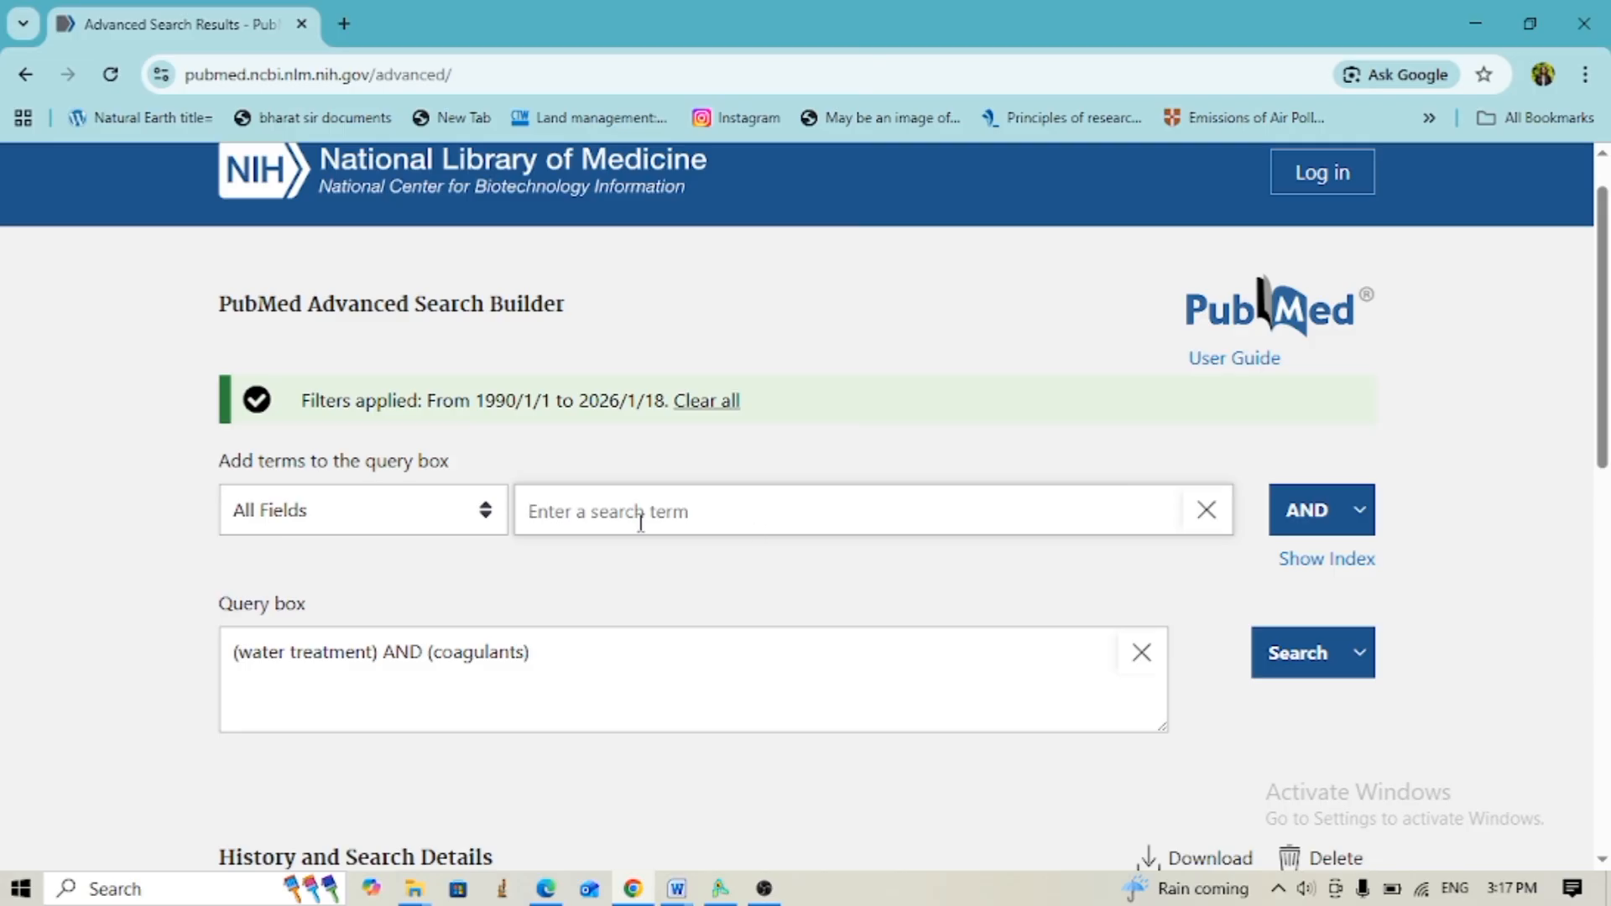
{"action": "type", "text": "biocoagulants"}
{"action": "left_click", "coordinate": [1327, 520]}
{"action": "left_click", "coordinate": [1303, 667]}
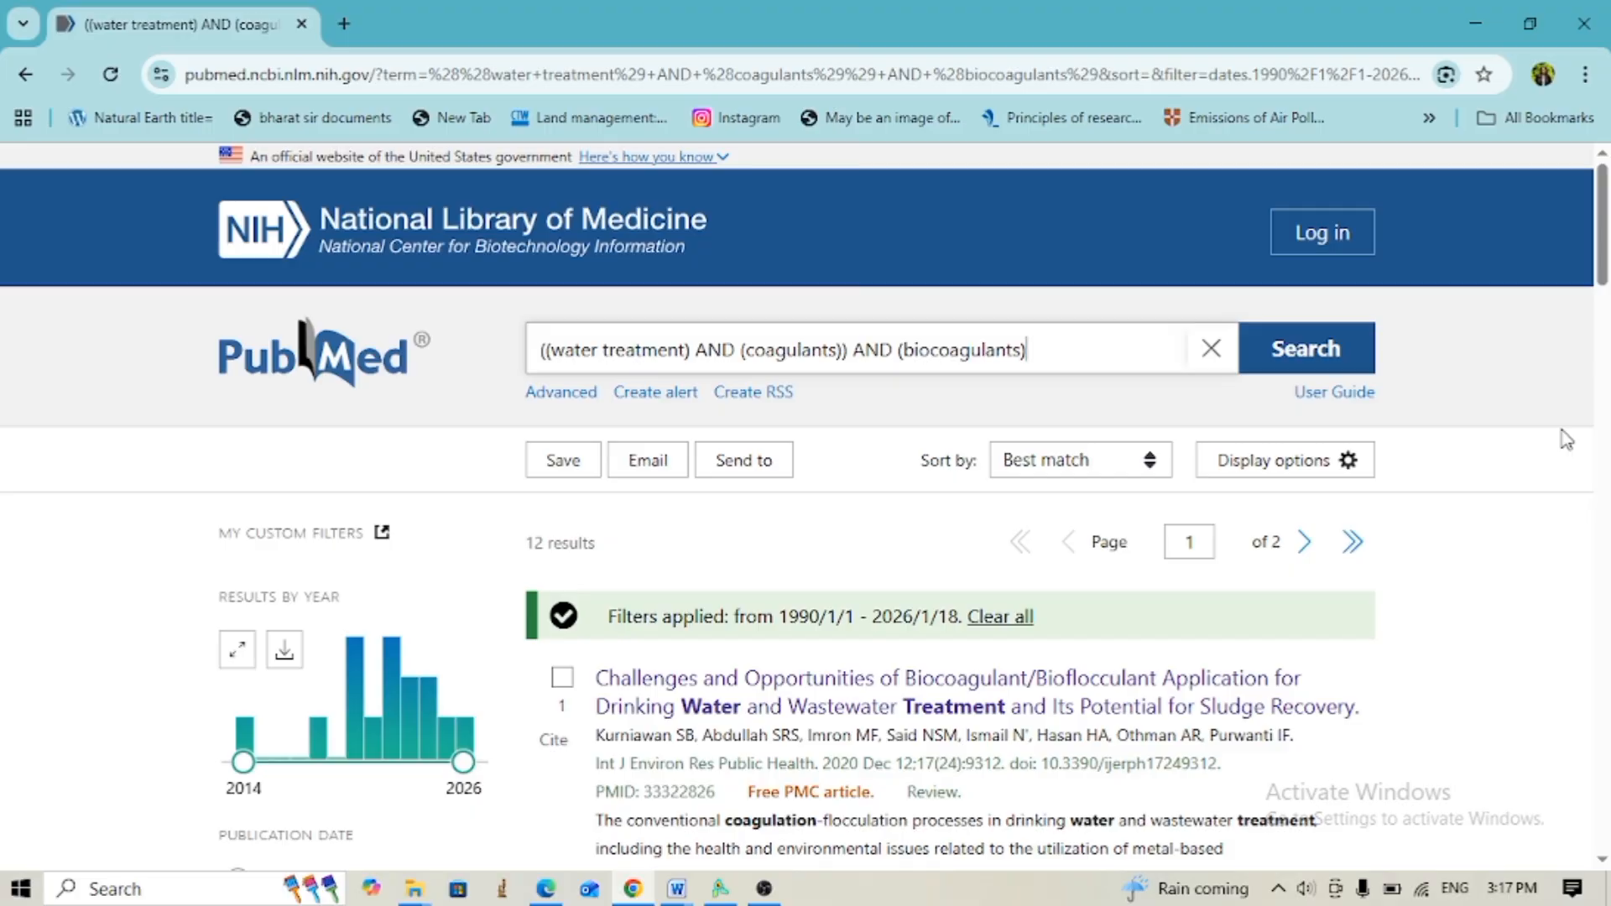
Append ", chemical coagulants" to the end of the search query and rerun the search
{"action": "left_click_drag", "start_coordinate": [1605, 252], "coordinate": [1606, 314]}
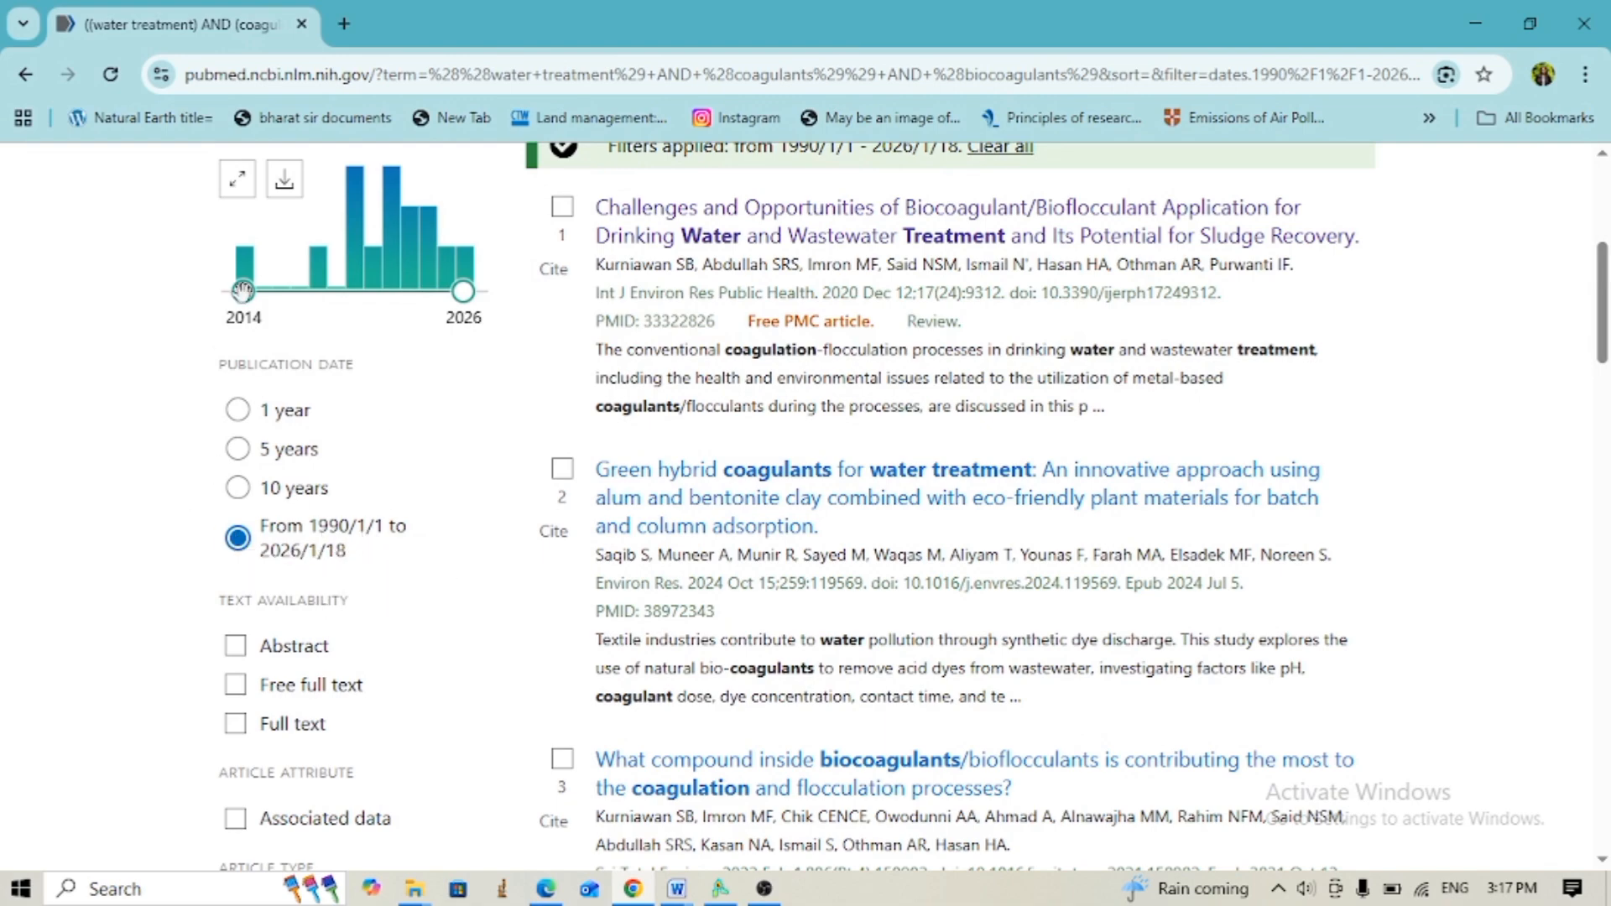
{"action": "scroll", "coordinate": [1604, 319], "scroll_direction": "up", "scroll_amount": 4}
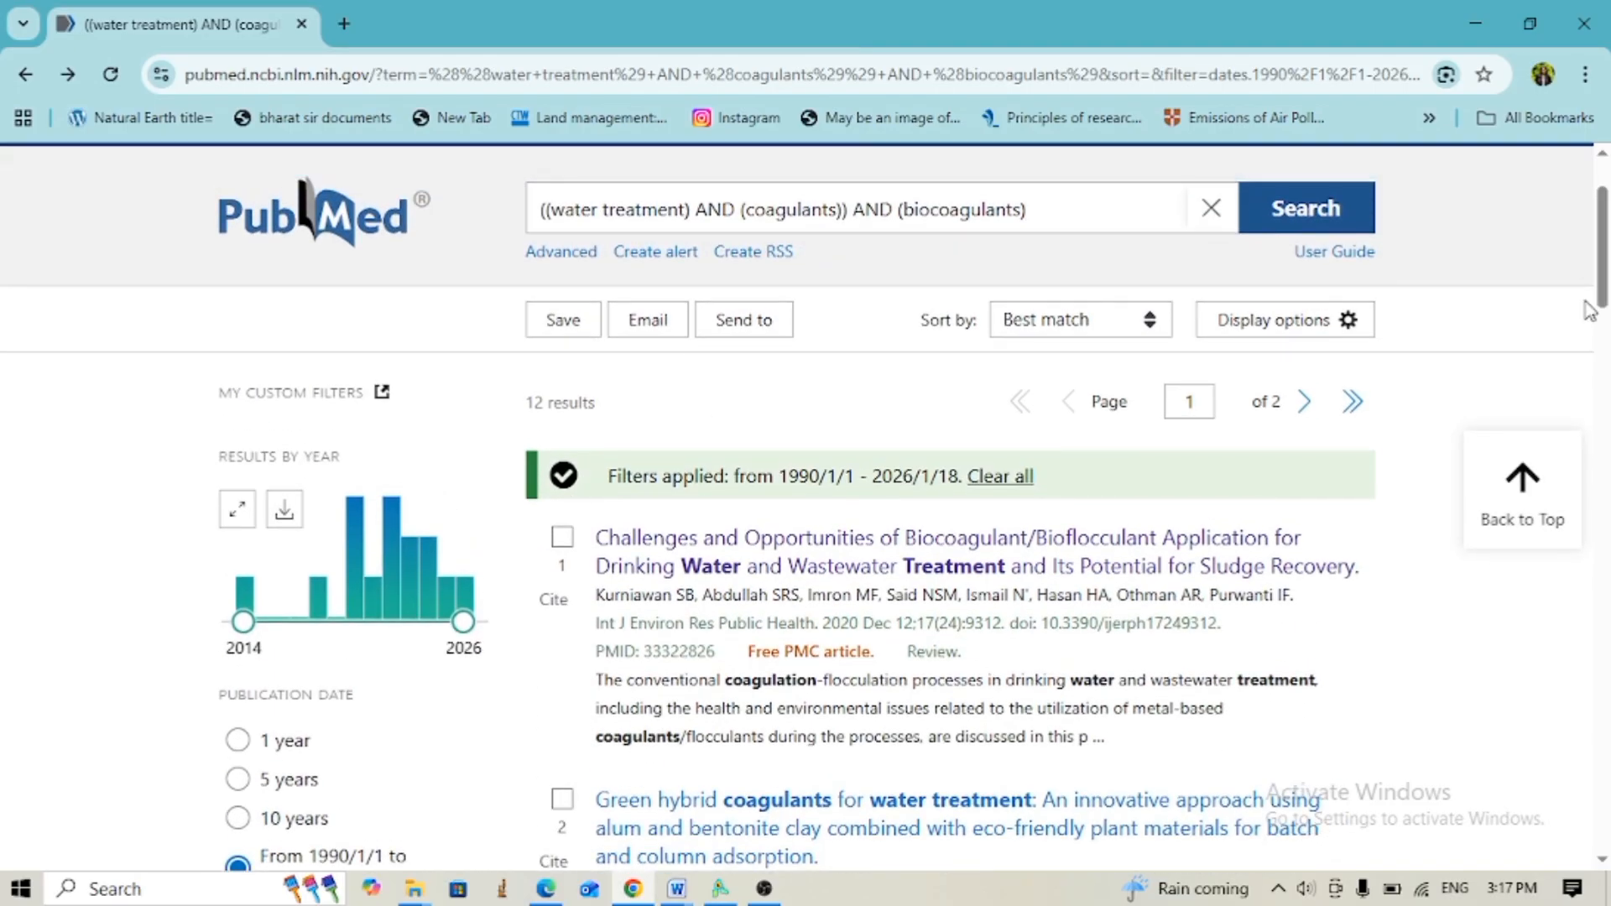
{"action": "scroll", "coordinate": [1604, 330], "scroll_direction": "down", "scroll_amount": 5}
{"action": "left_click_drag", "start_coordinate": [1605, 329], "coordinate": [1602, 276]}
{"action": "left_click", "coordinate": [1071, 256]}
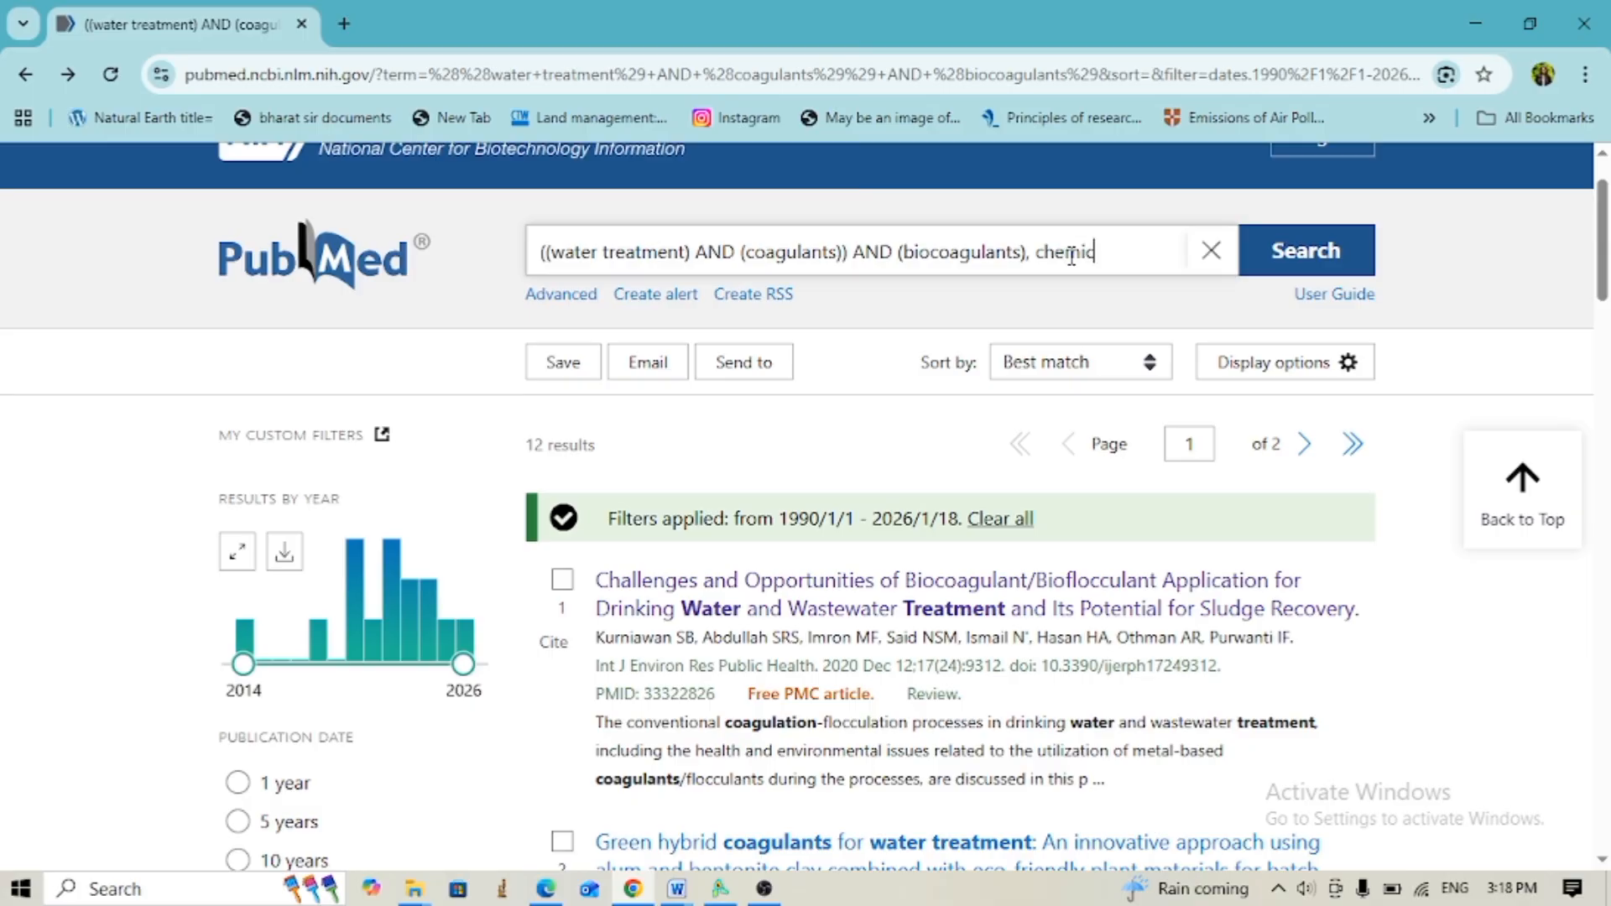
{"action": "type", "text": ", chemical coagulants"}
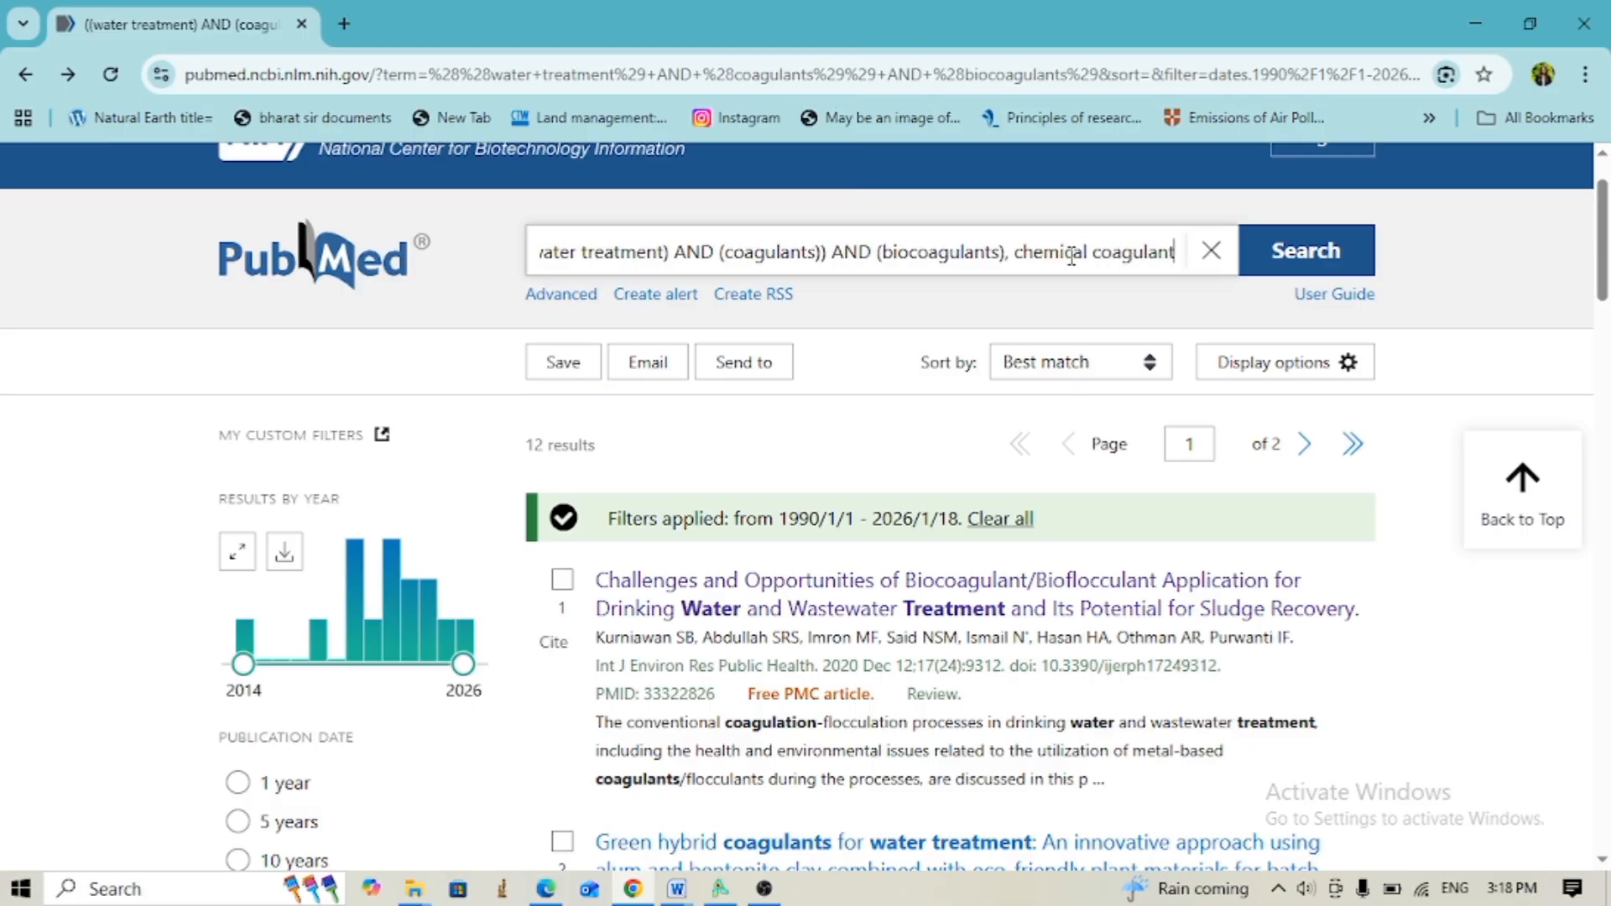
{"action": "left_click", "coordinate": [1313, 271]}
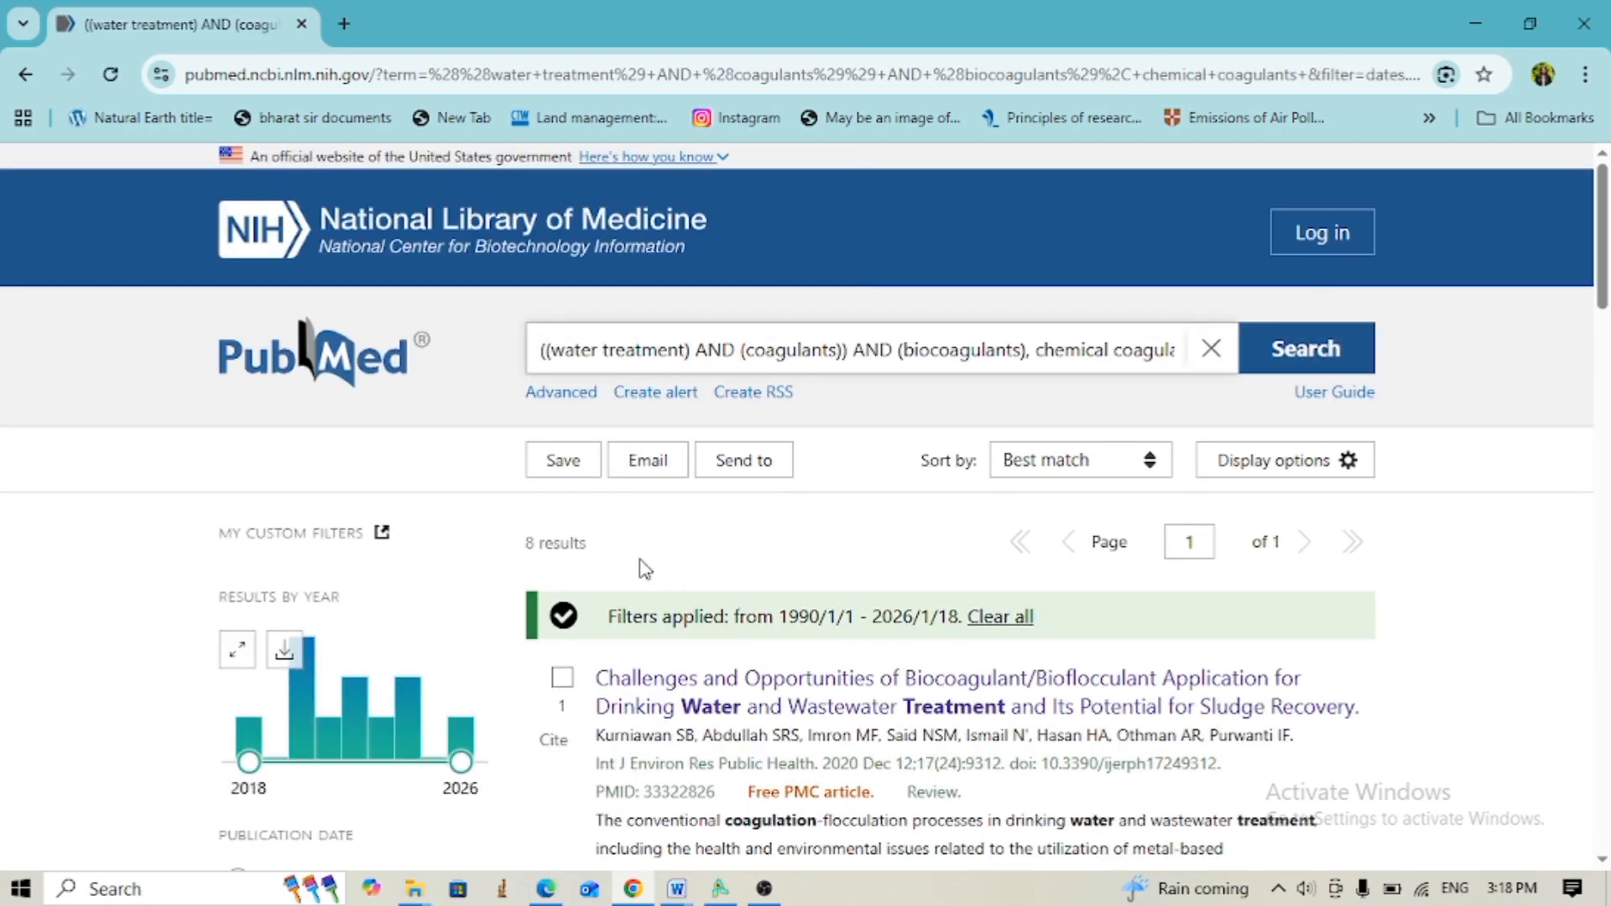
Try replacing "chemical coagulants" in the query with a drinking treatment term, and return to the previous three-term search
{"action": "left_click_drag", "start_coordinate": [1035, 349], "coordinate": [1259, 356]}
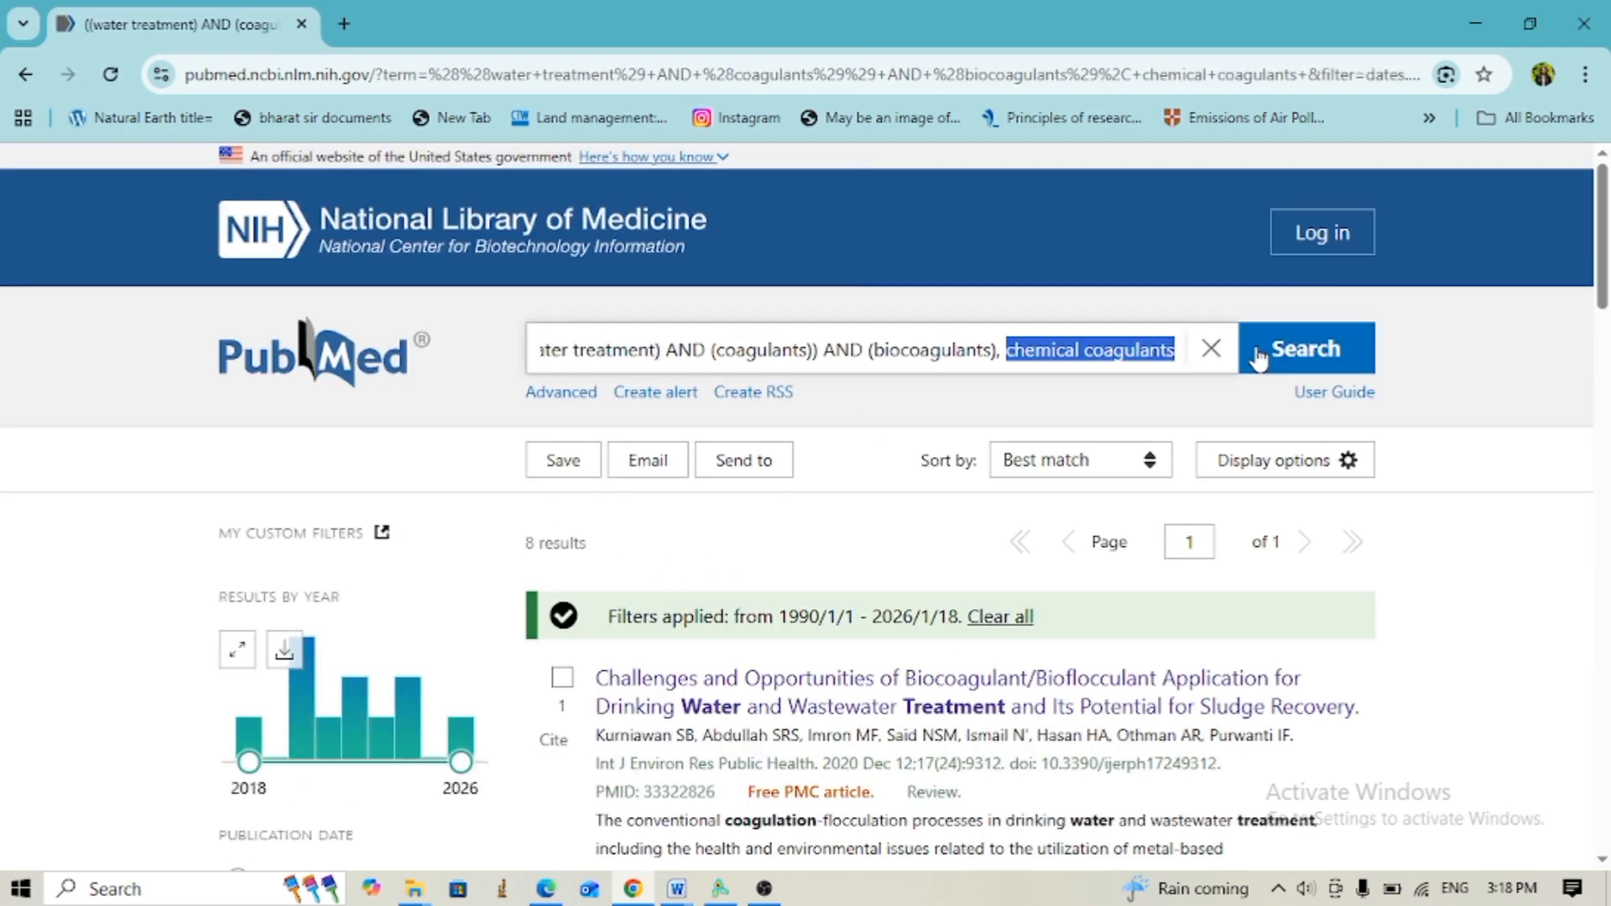
{"action": "key", "text": "BackSpace"}
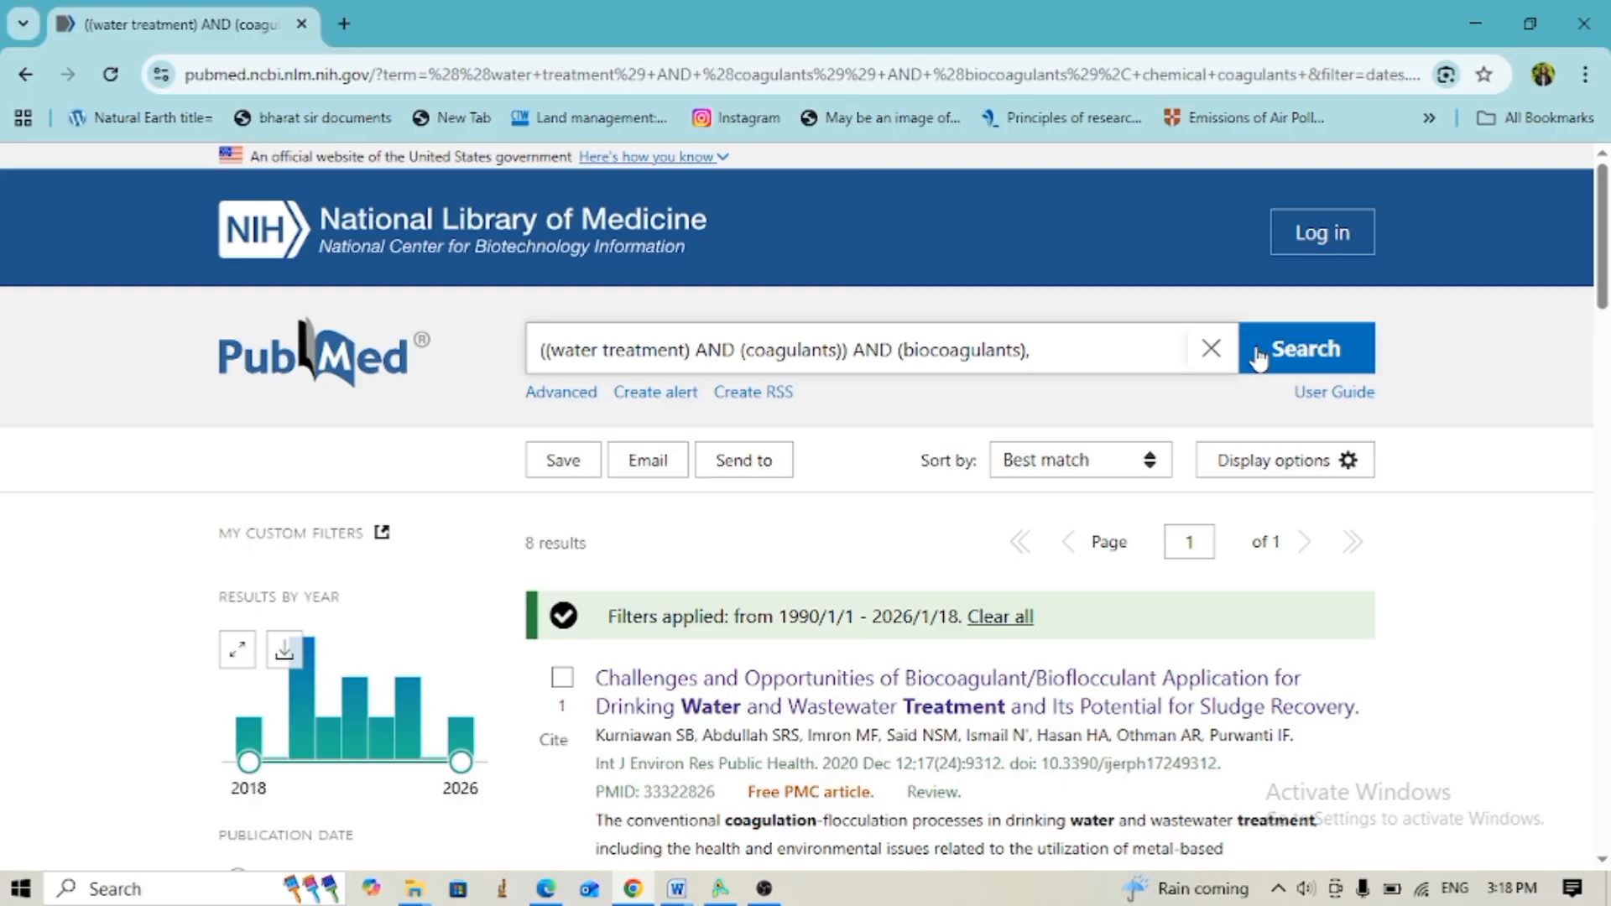
{"action": "type", "text": "drink"}
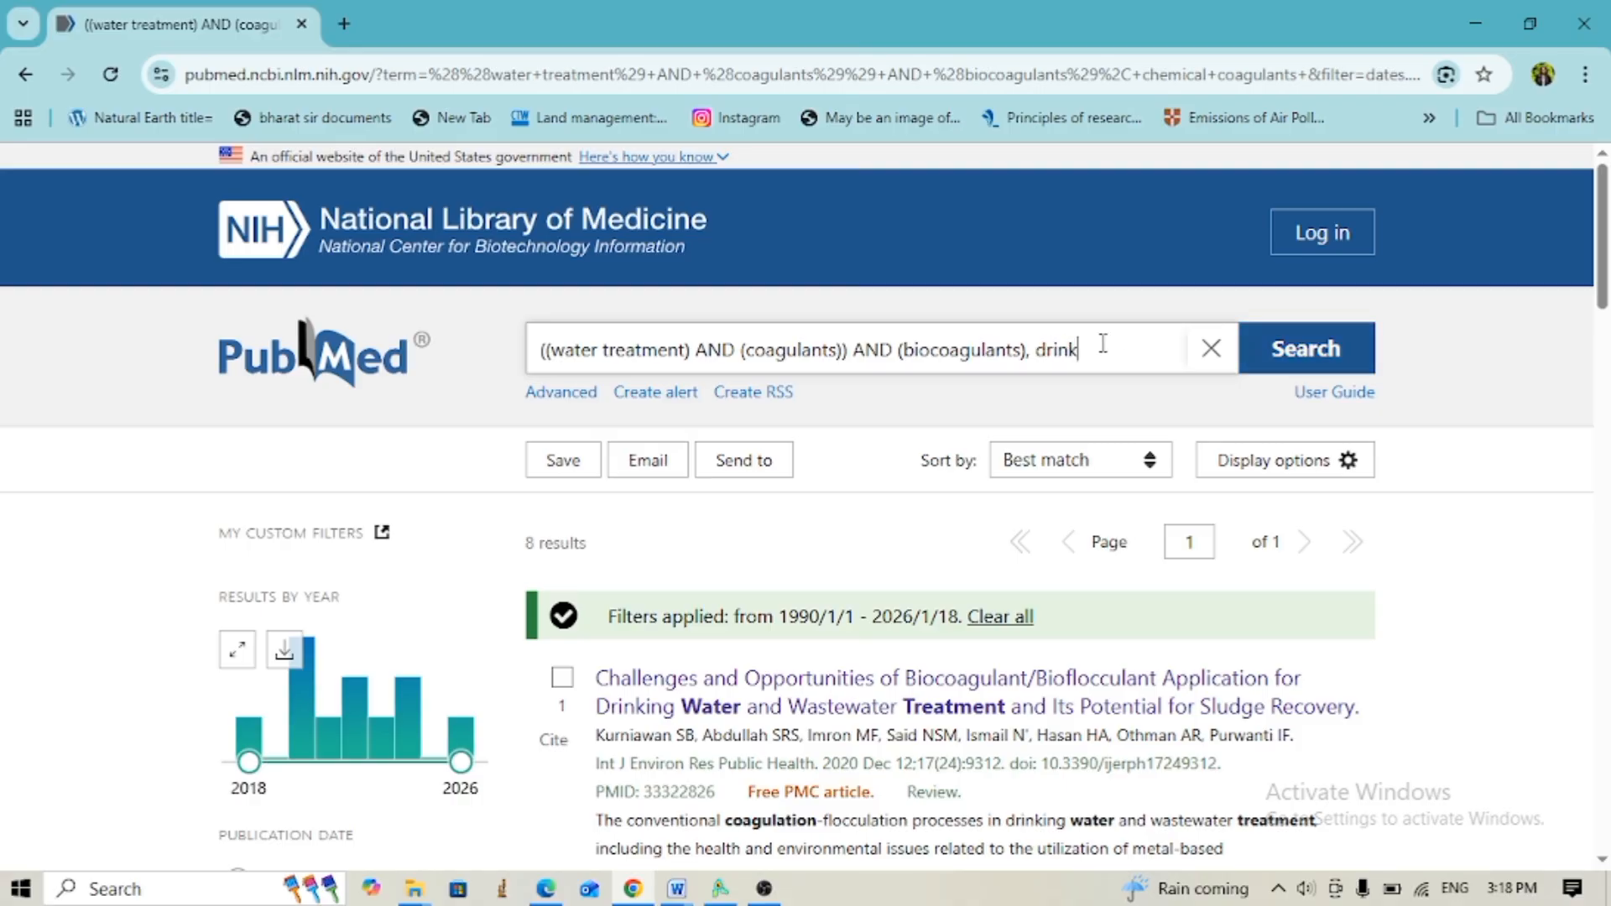
{"action": "type", "text": "ing"}
{"action": "type", "text": "eatment"}
{"action": "key", "text": "alt+Left"}
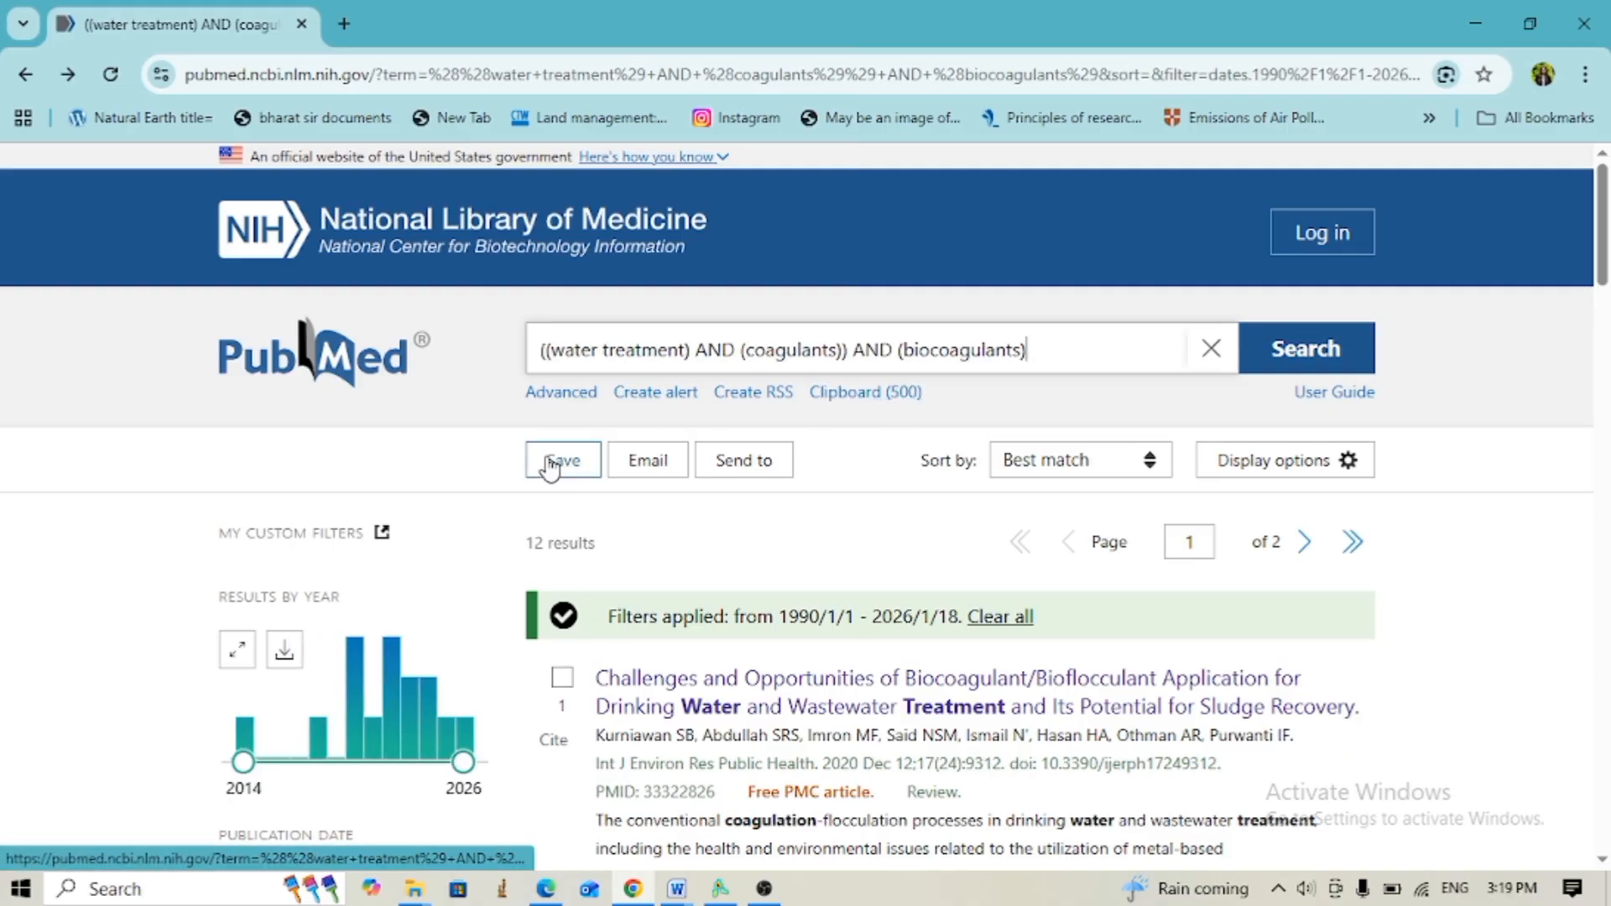
Set up saving the citations to a file, with all results on this page in PubMed format
{"action": "left_click", "coordinate": [549, 461]}
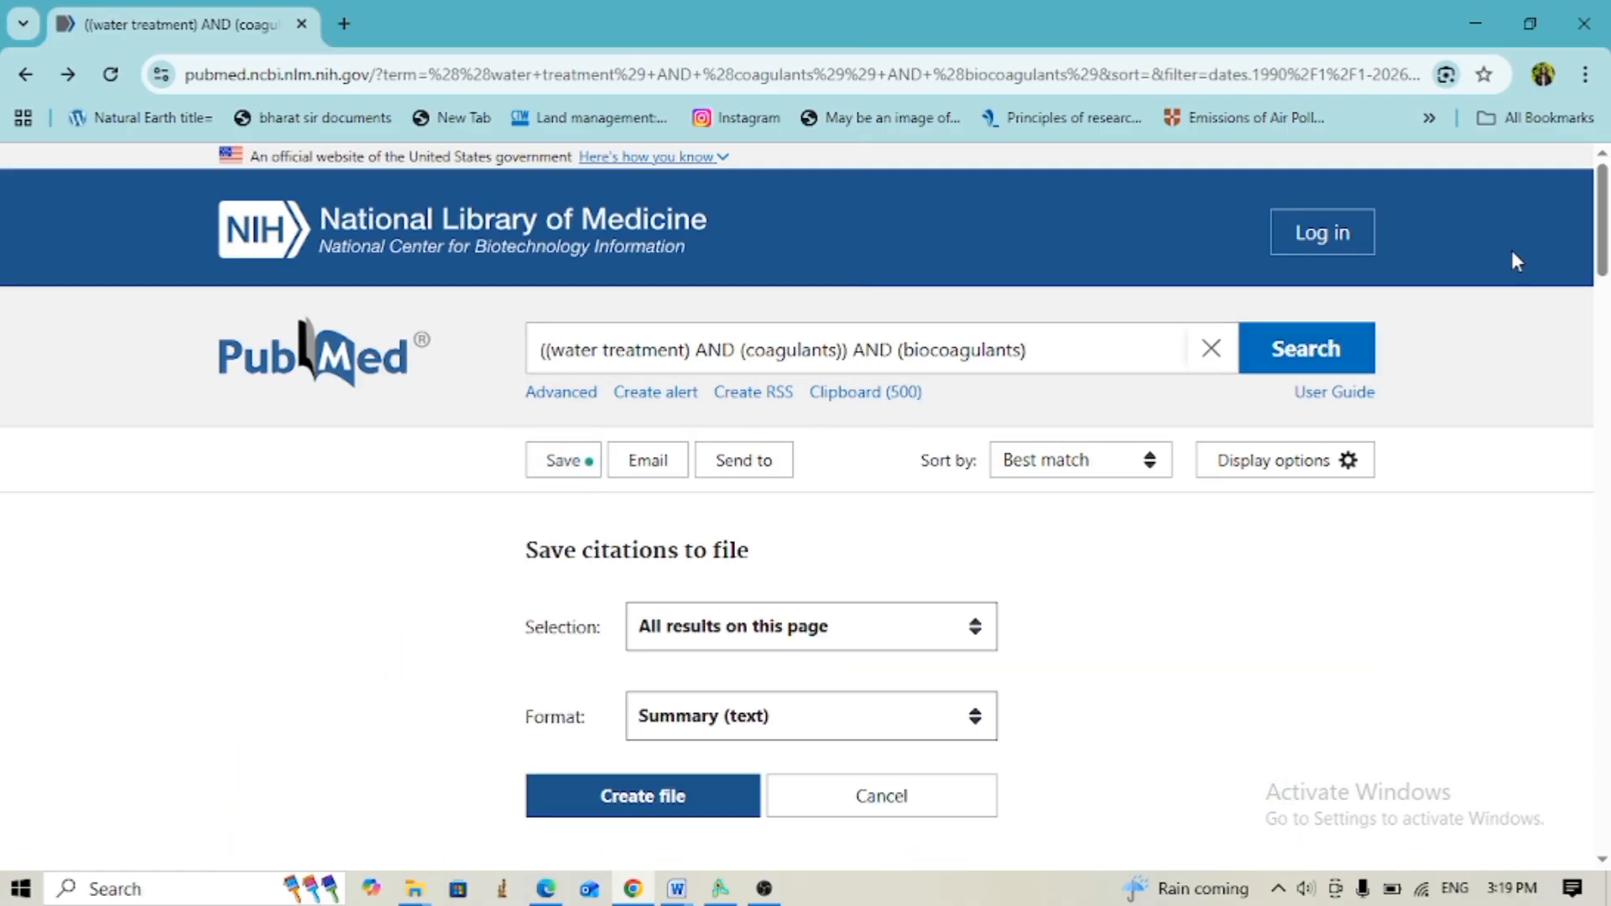
{"action": "scroll", "coordinate": [1604, 223], "scroll_direction": "down", "scroll_amount": 3}
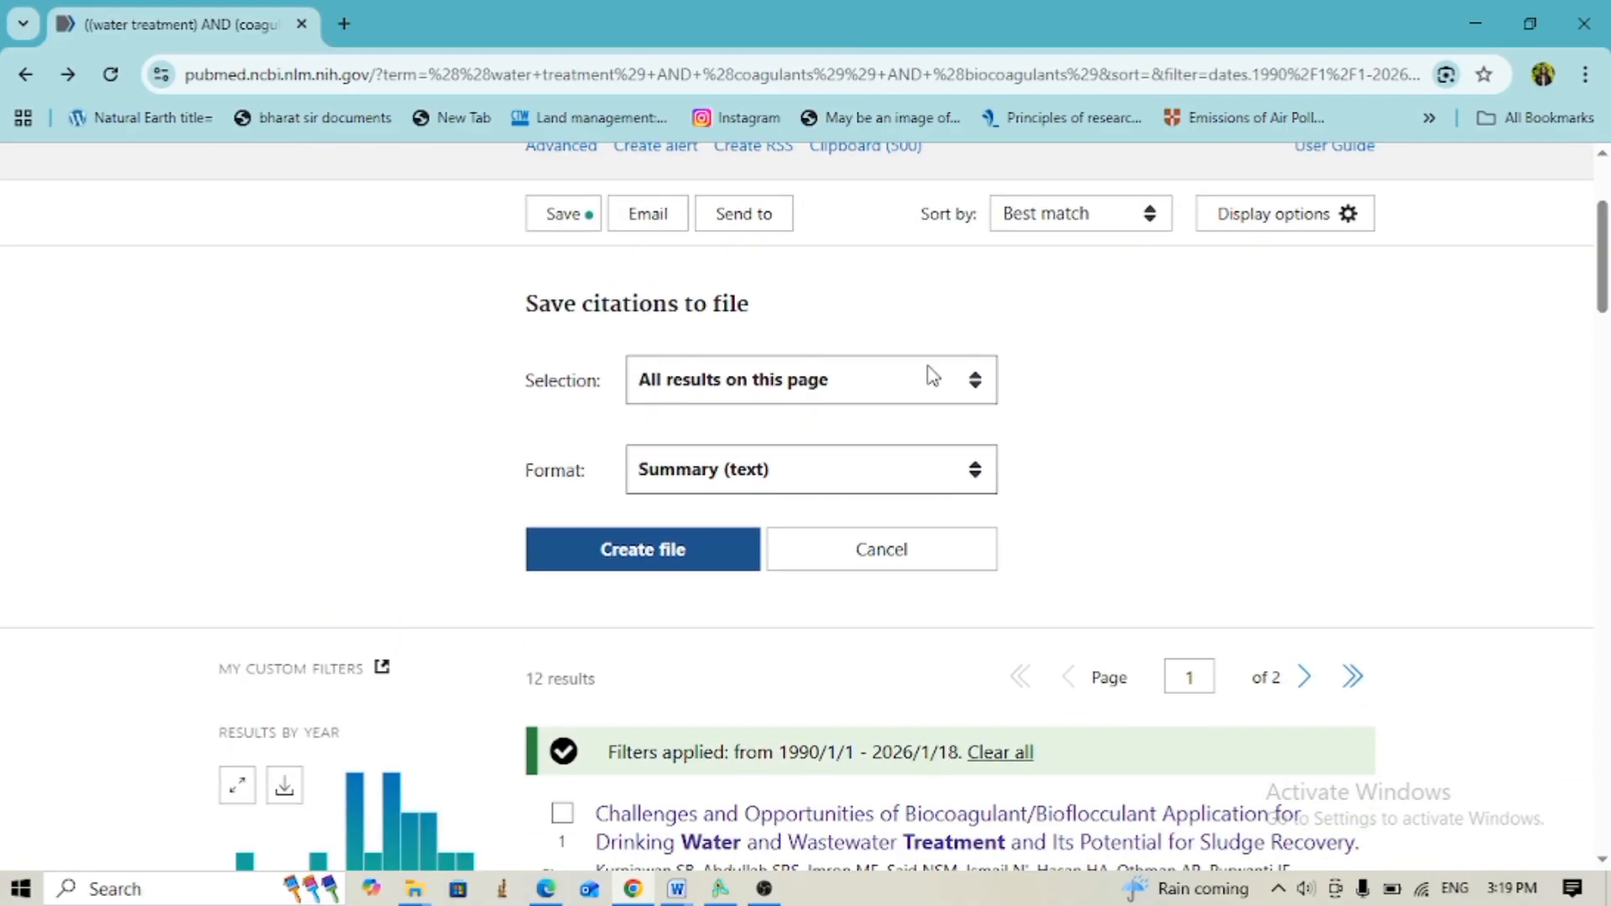
{"action": "left_click", "coordinate": [976, 398]}
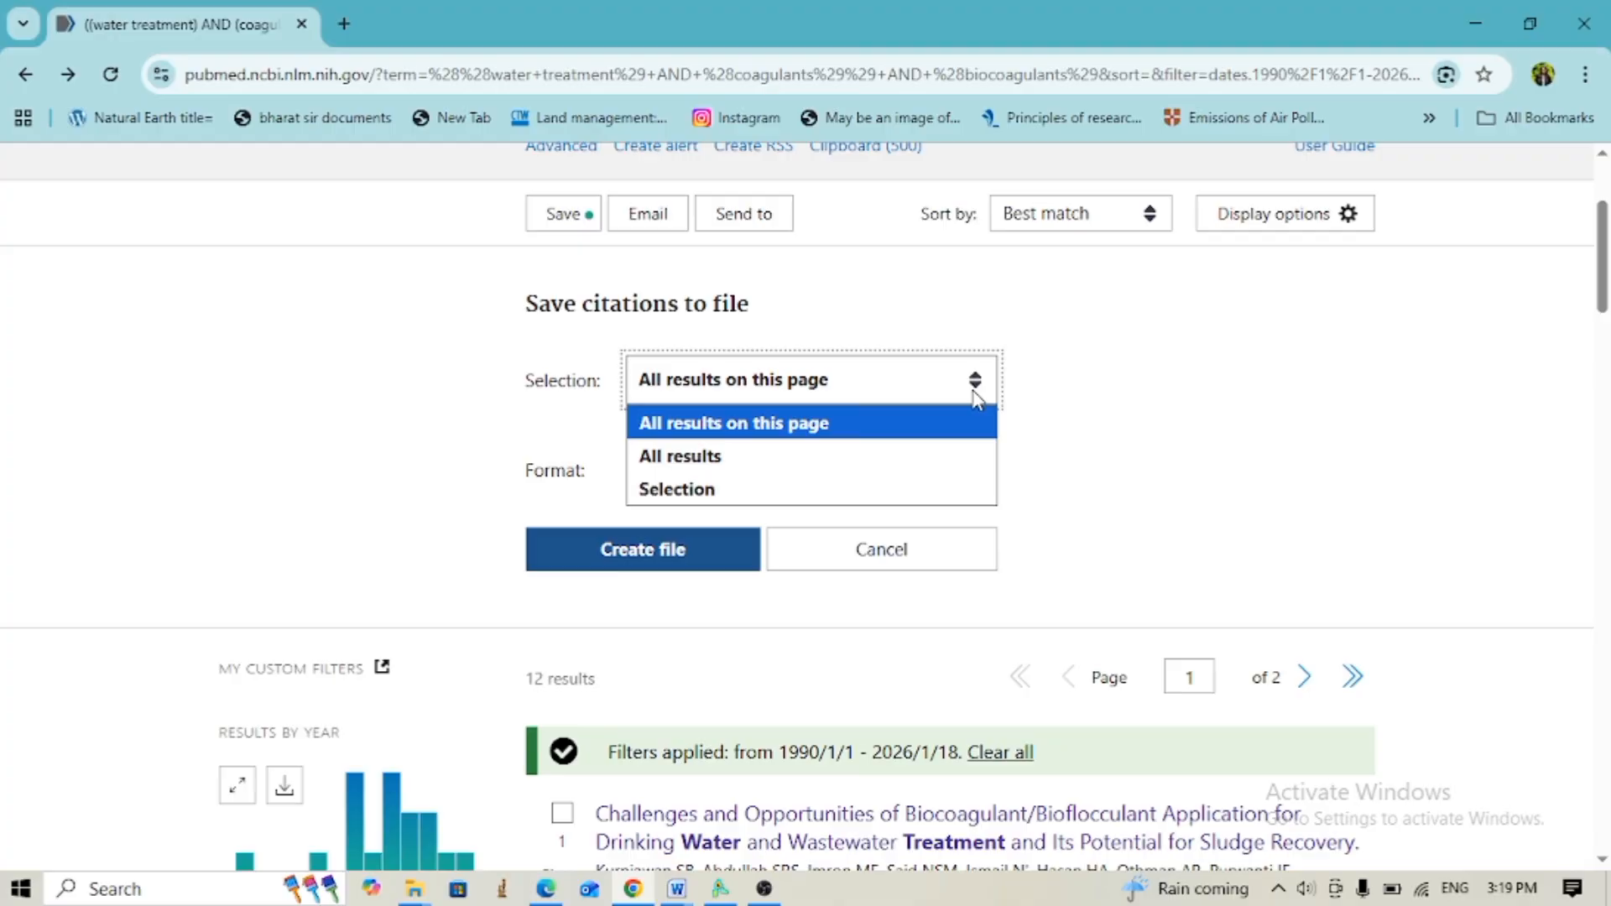
{"action": "left_click", "coordinate": [1205, 402]}
{"action": "left_click", "coordinate": [974, 478]}
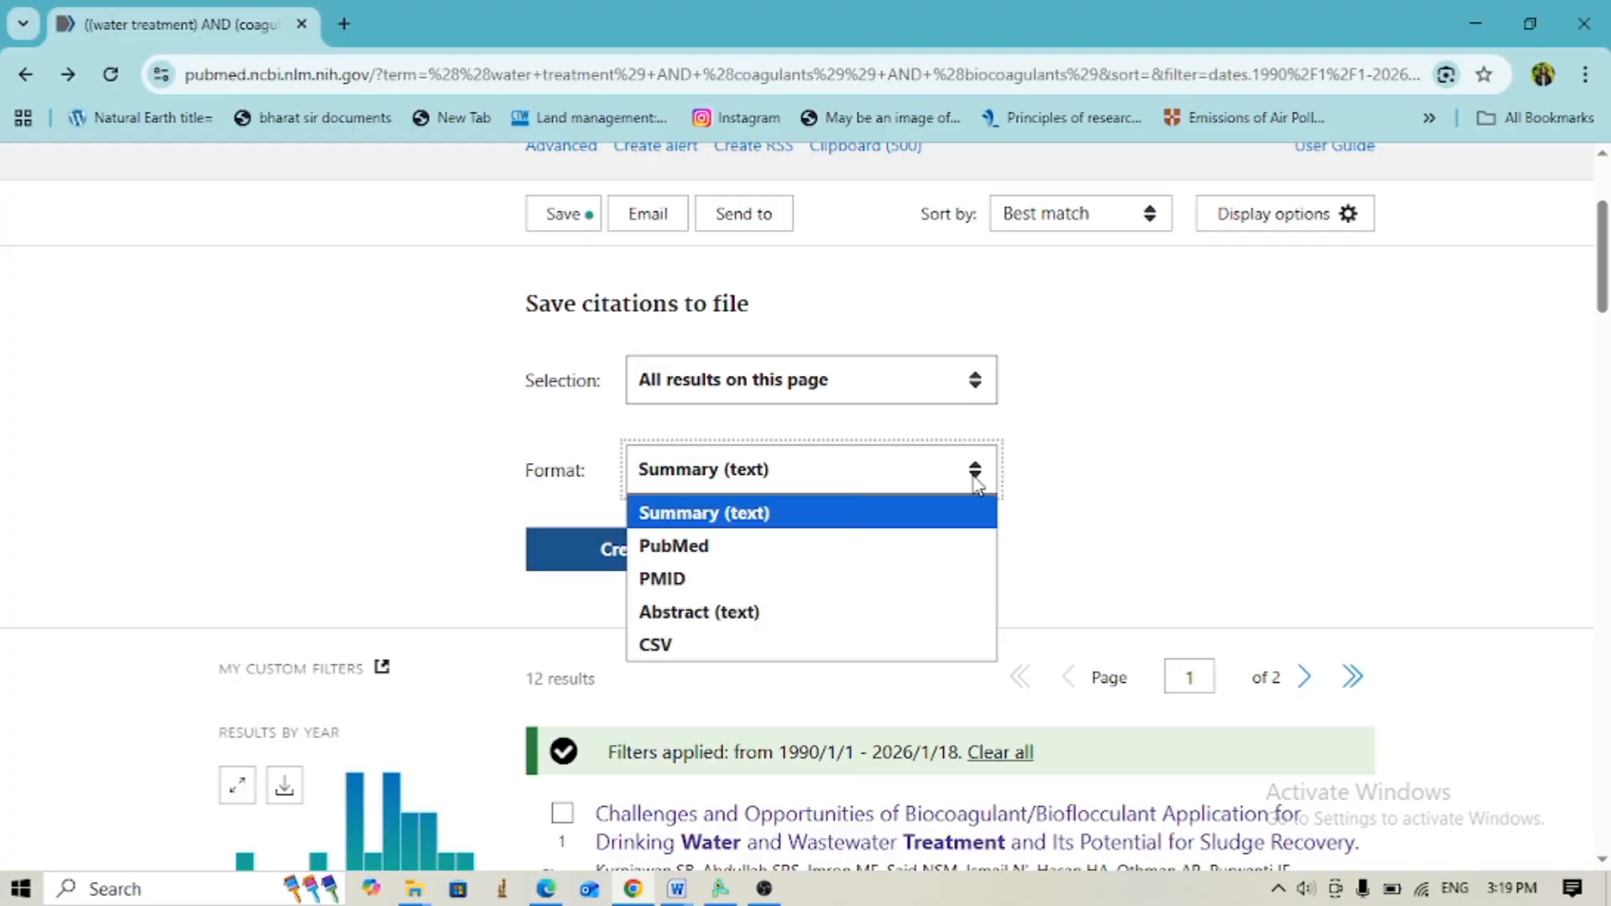
{"action": "left_click", "coordinate": [695, 549]}
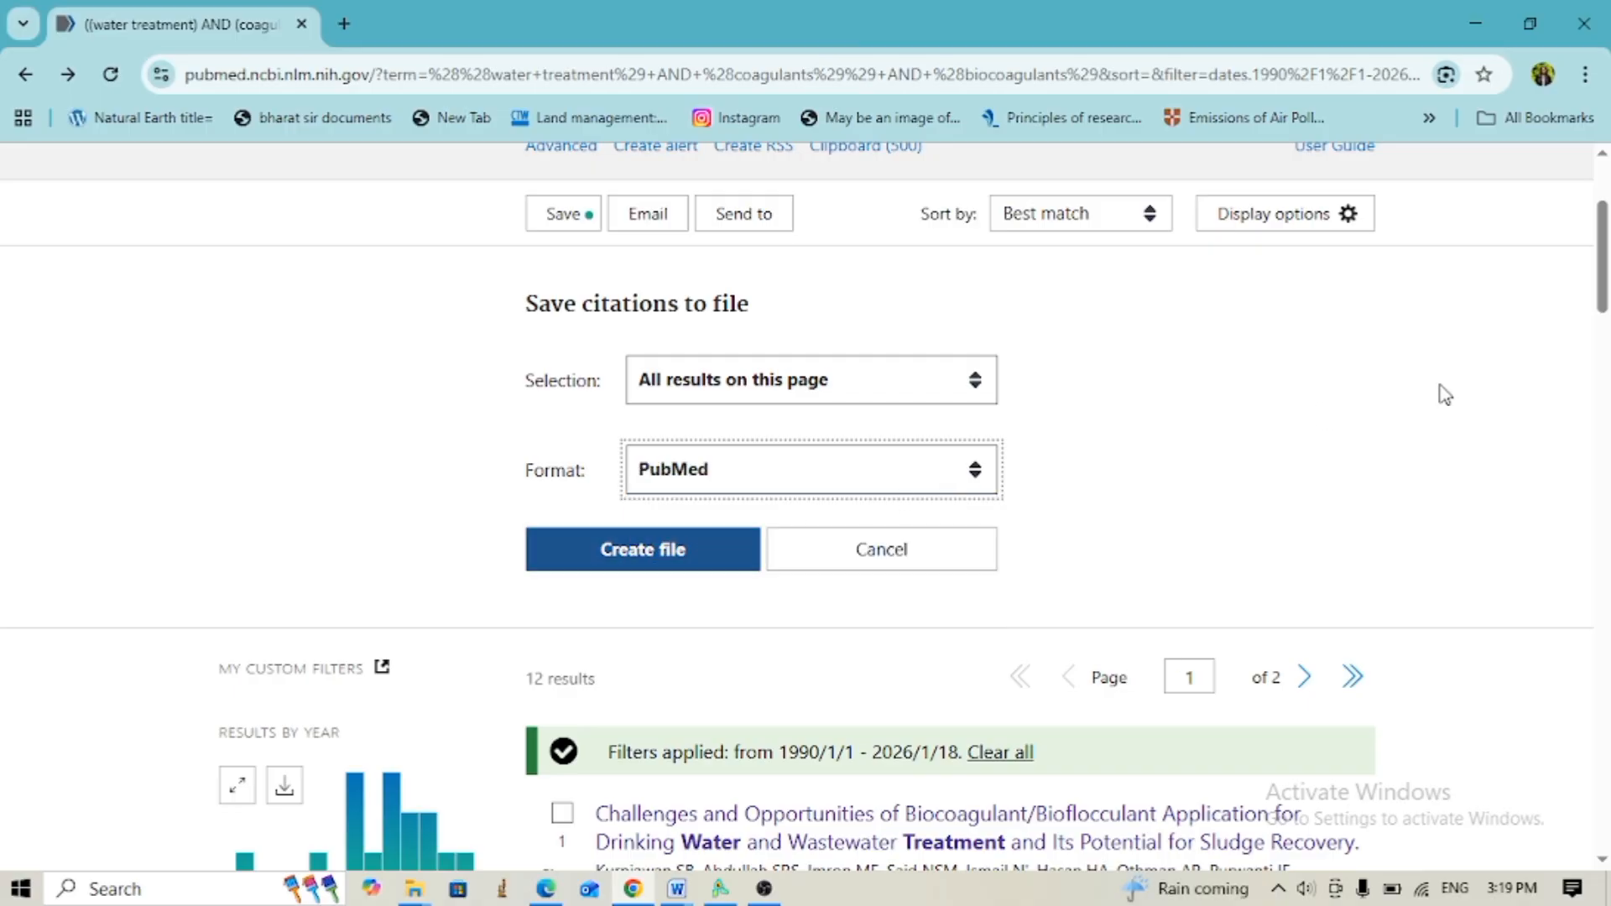
Create the citation file and save it as the text document pubmed-watertreat-set
{"action": "mouse_move", "coordinate": [1600, 277]}
{"action": "left_mouse_down"}
{"action": "mouse_move", "coordinate": [1603, 297]}
{"action": "mouse_move", "coordinate": [1604, 271]}
{"action": "left_mouse_up"}
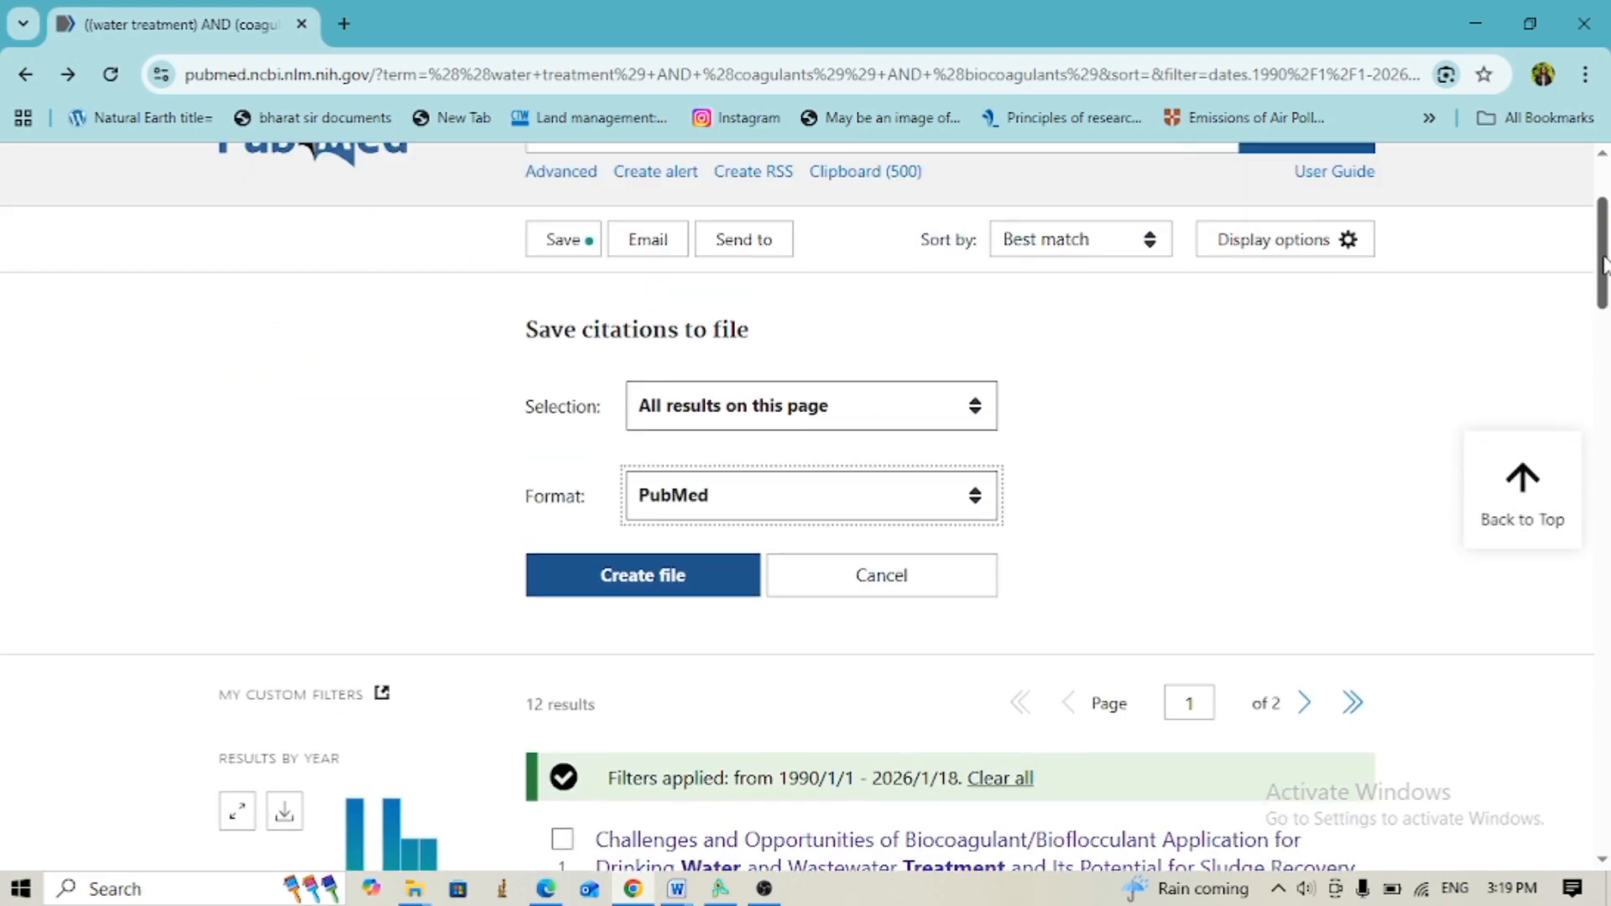
{"action": "left_click", "coordinate": [663, 594]}
{"action": "left_click", "coordinate": [868, 650]}
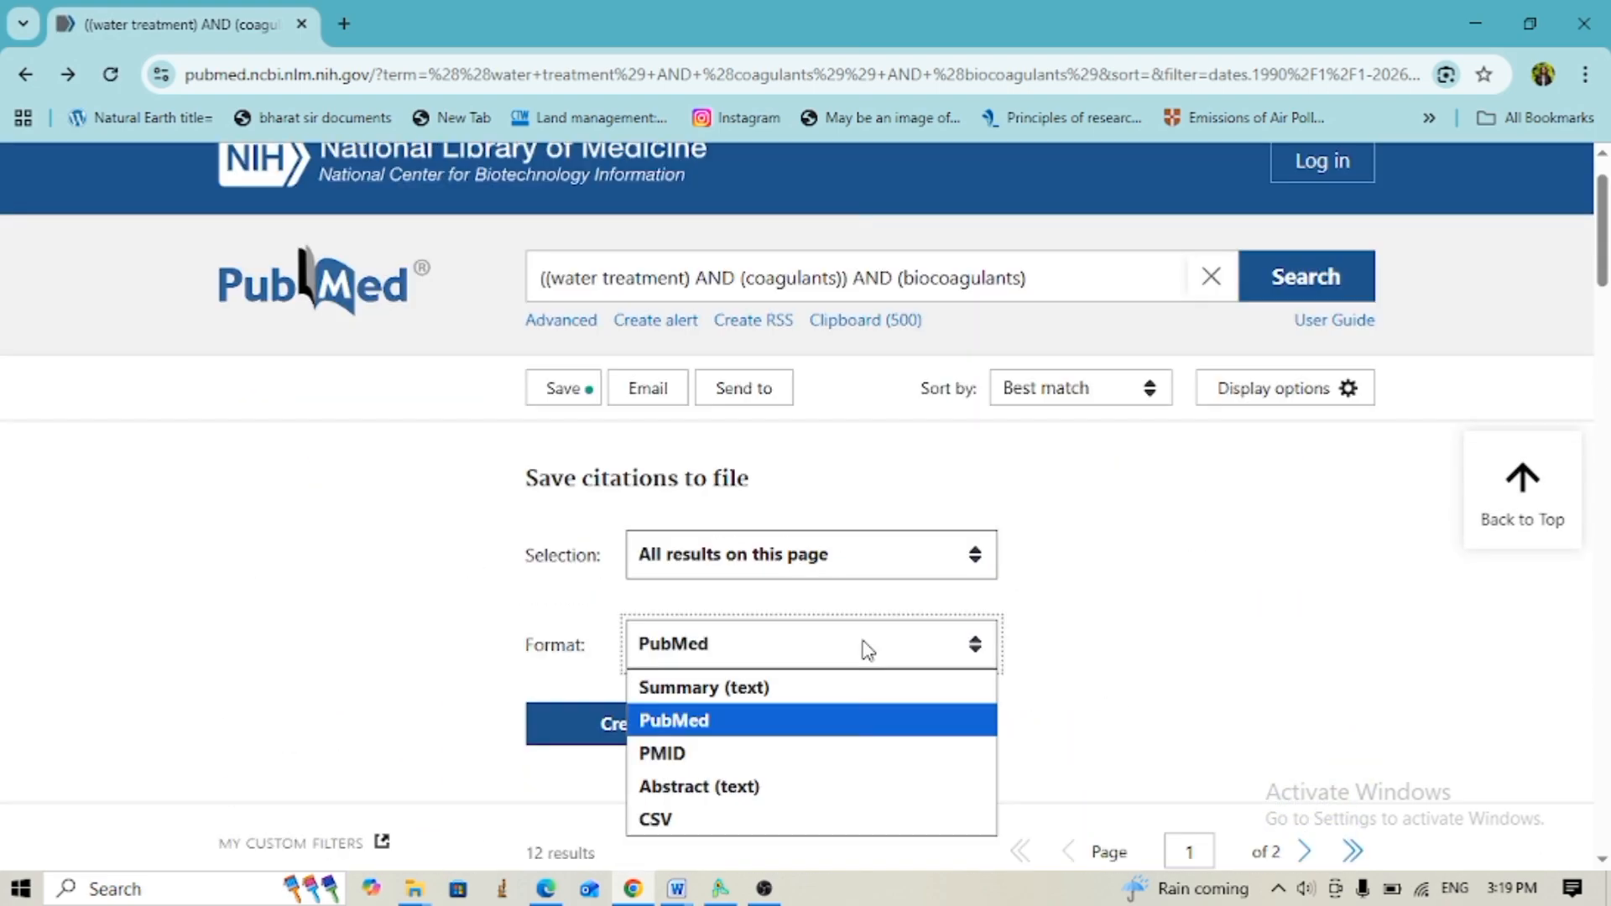
{"action": "left_click", "coordinate": [396, 737]}
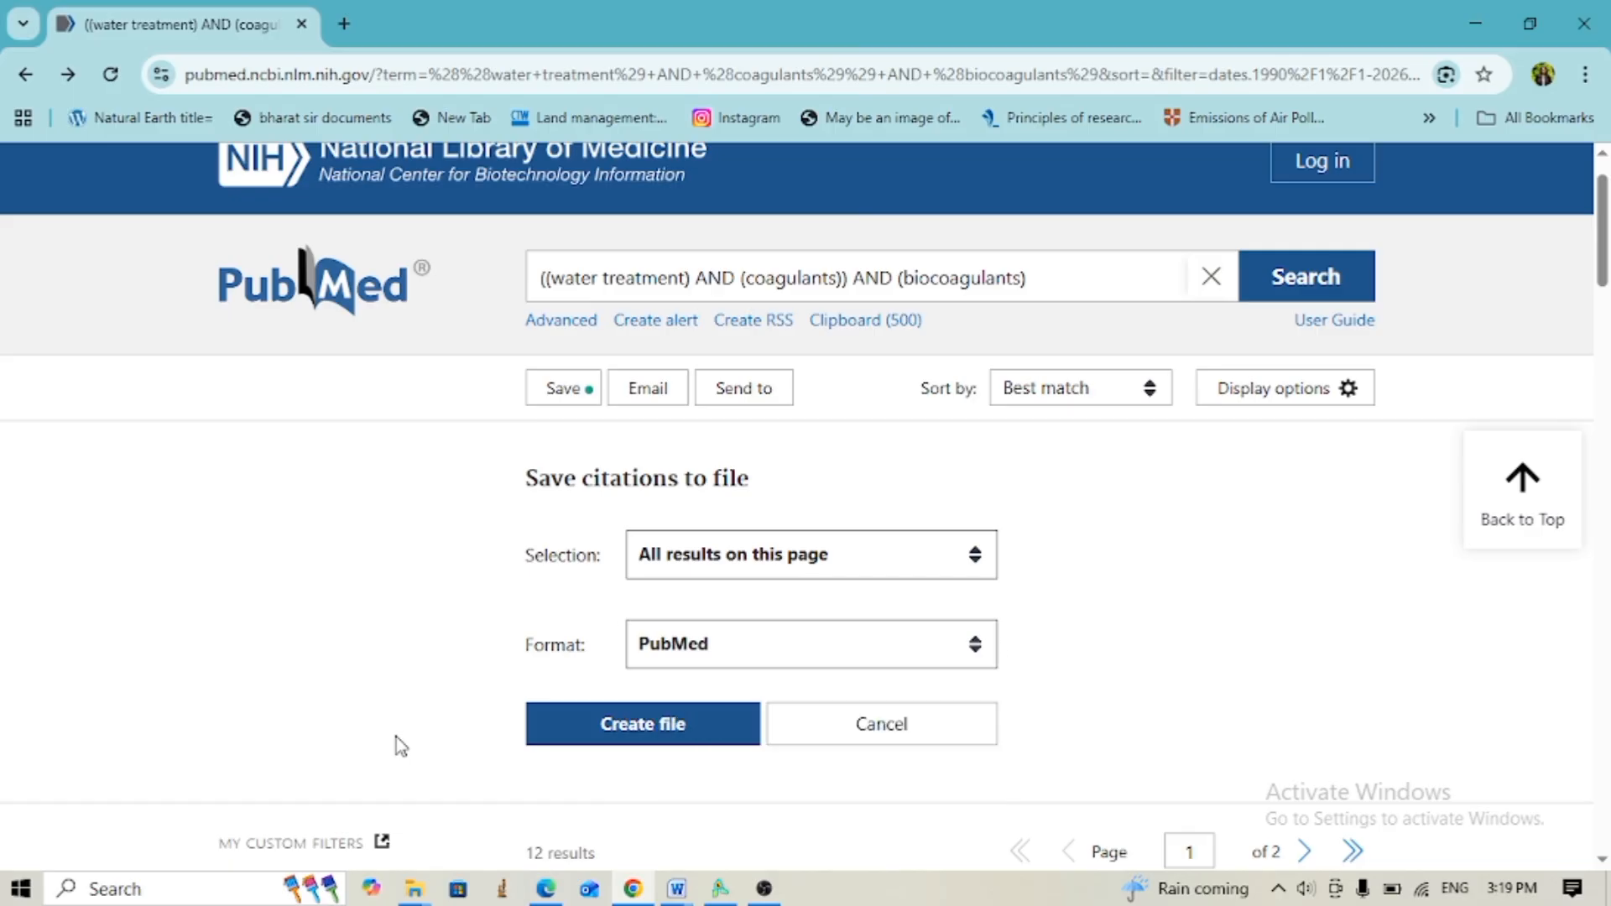
{"action": "left_click", "coordinate": [671, 725]}
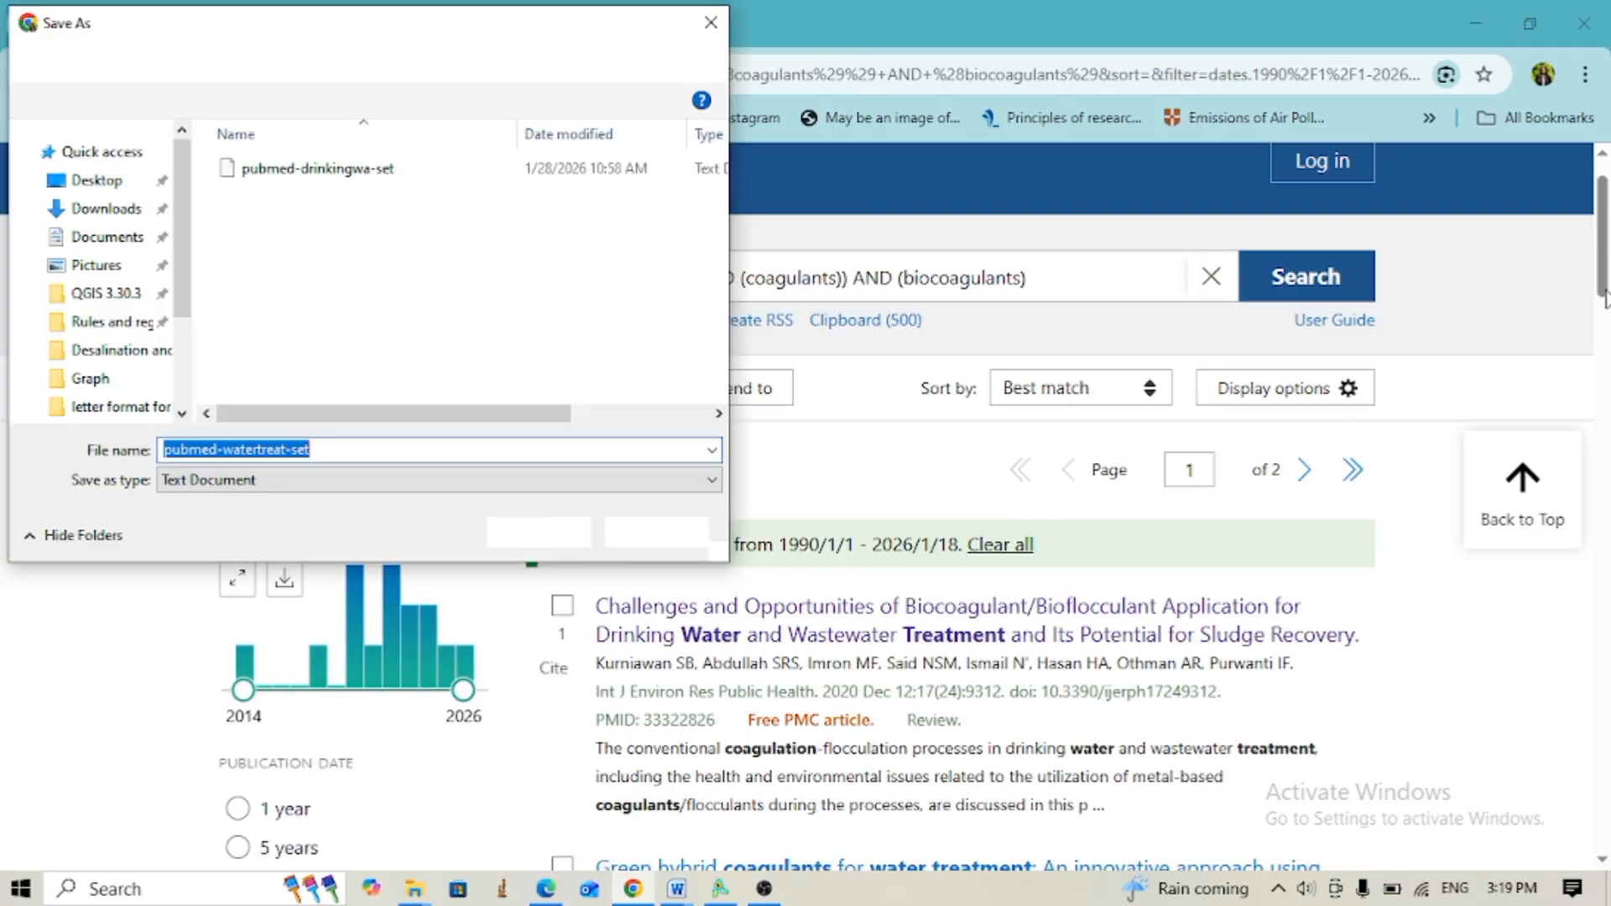
{"action": "left_click", "coordinate": [516, 535]}
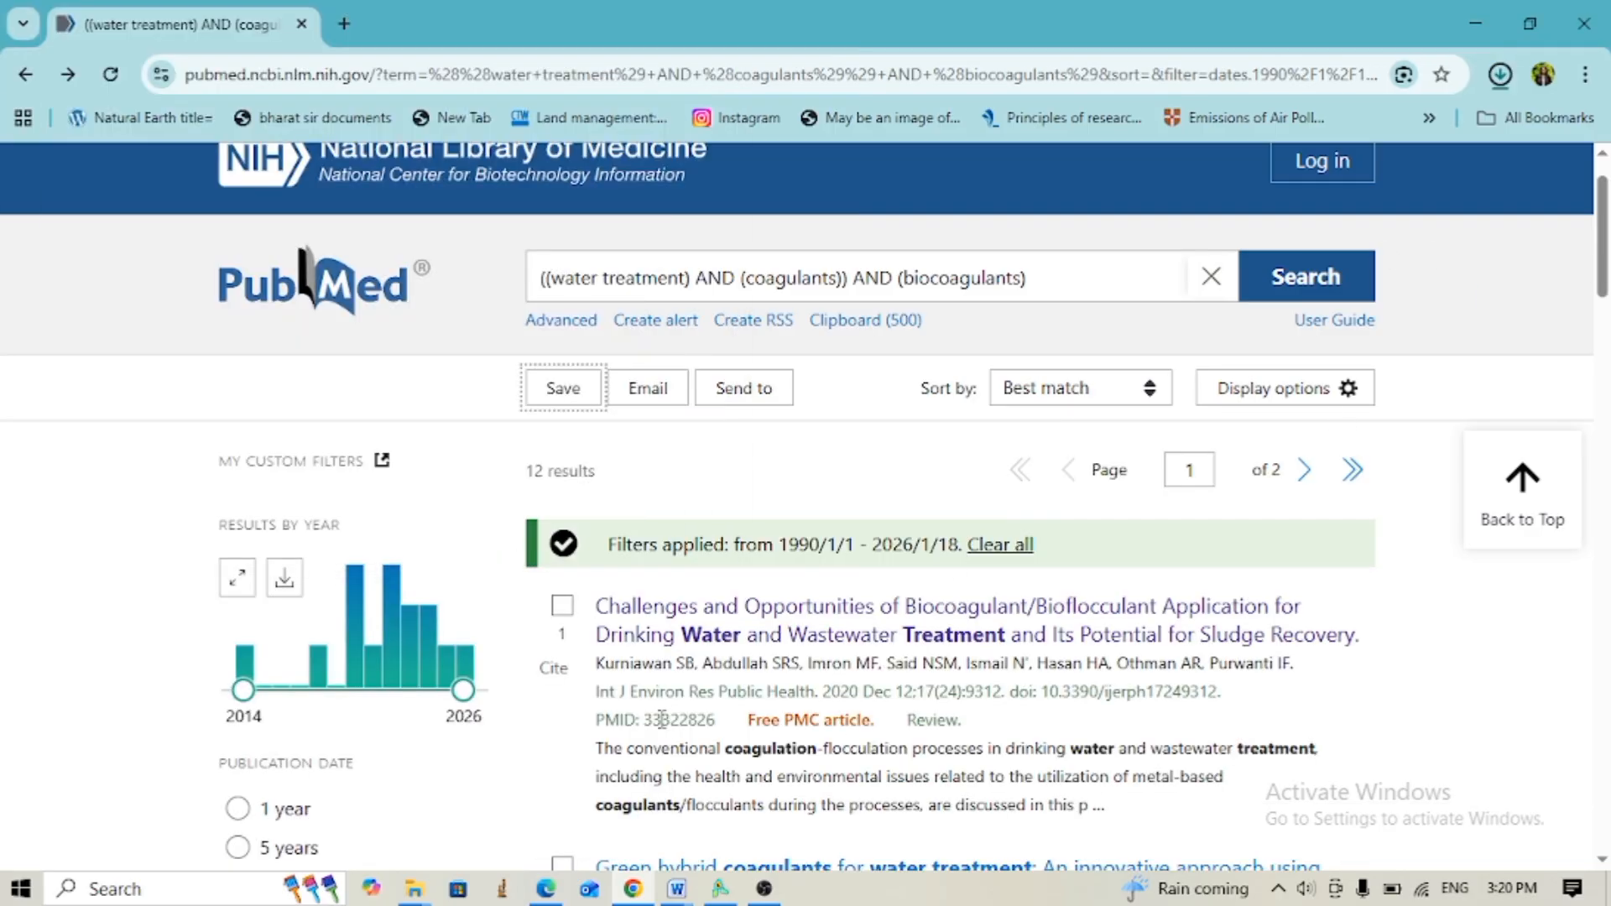
Switch to VOSviewer and look over its item list, analysis settings and density visualization
{"action": "left_click", "coordinate": [720, 889]}
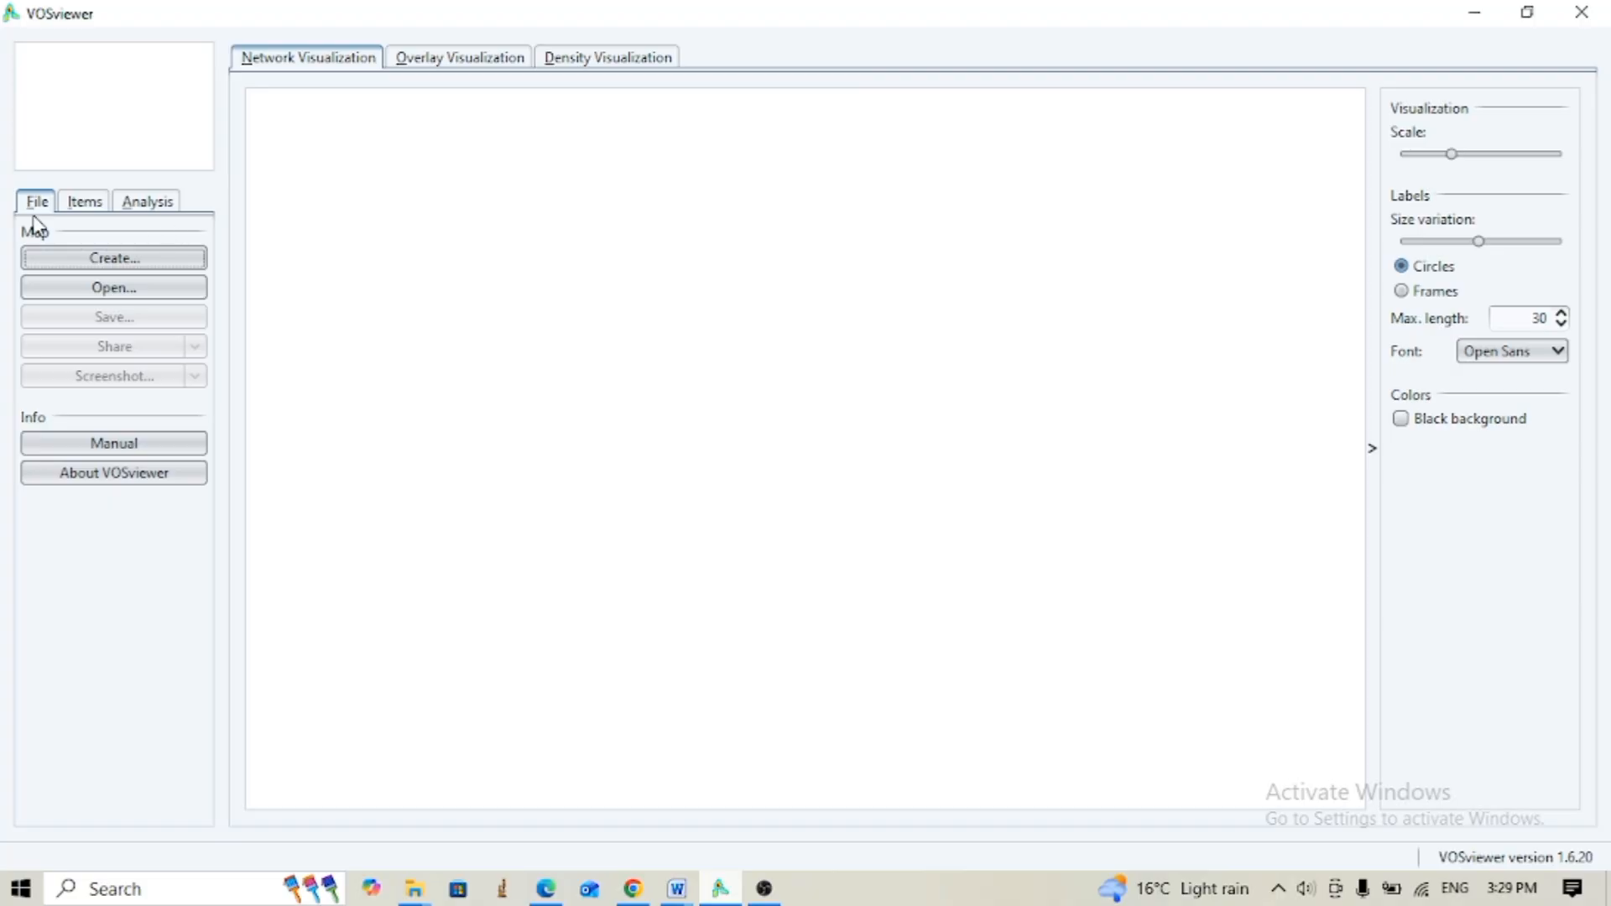
{"action": "left_click", "coordinate": [85, 206]}
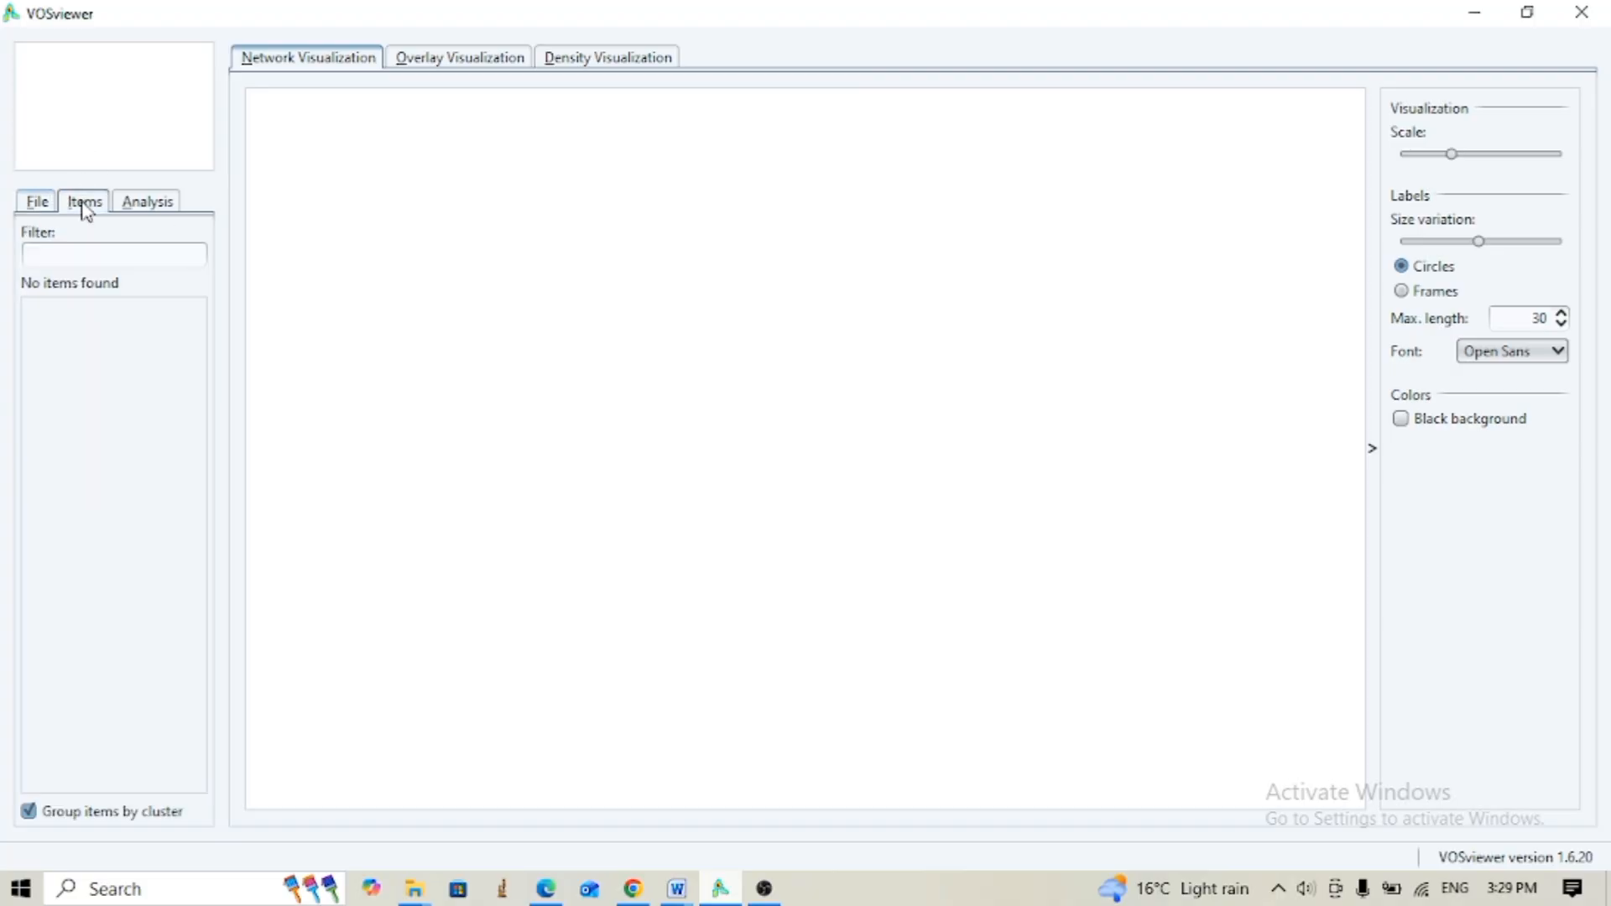
{"action": "left_click", "coordinate": [145, 207]}
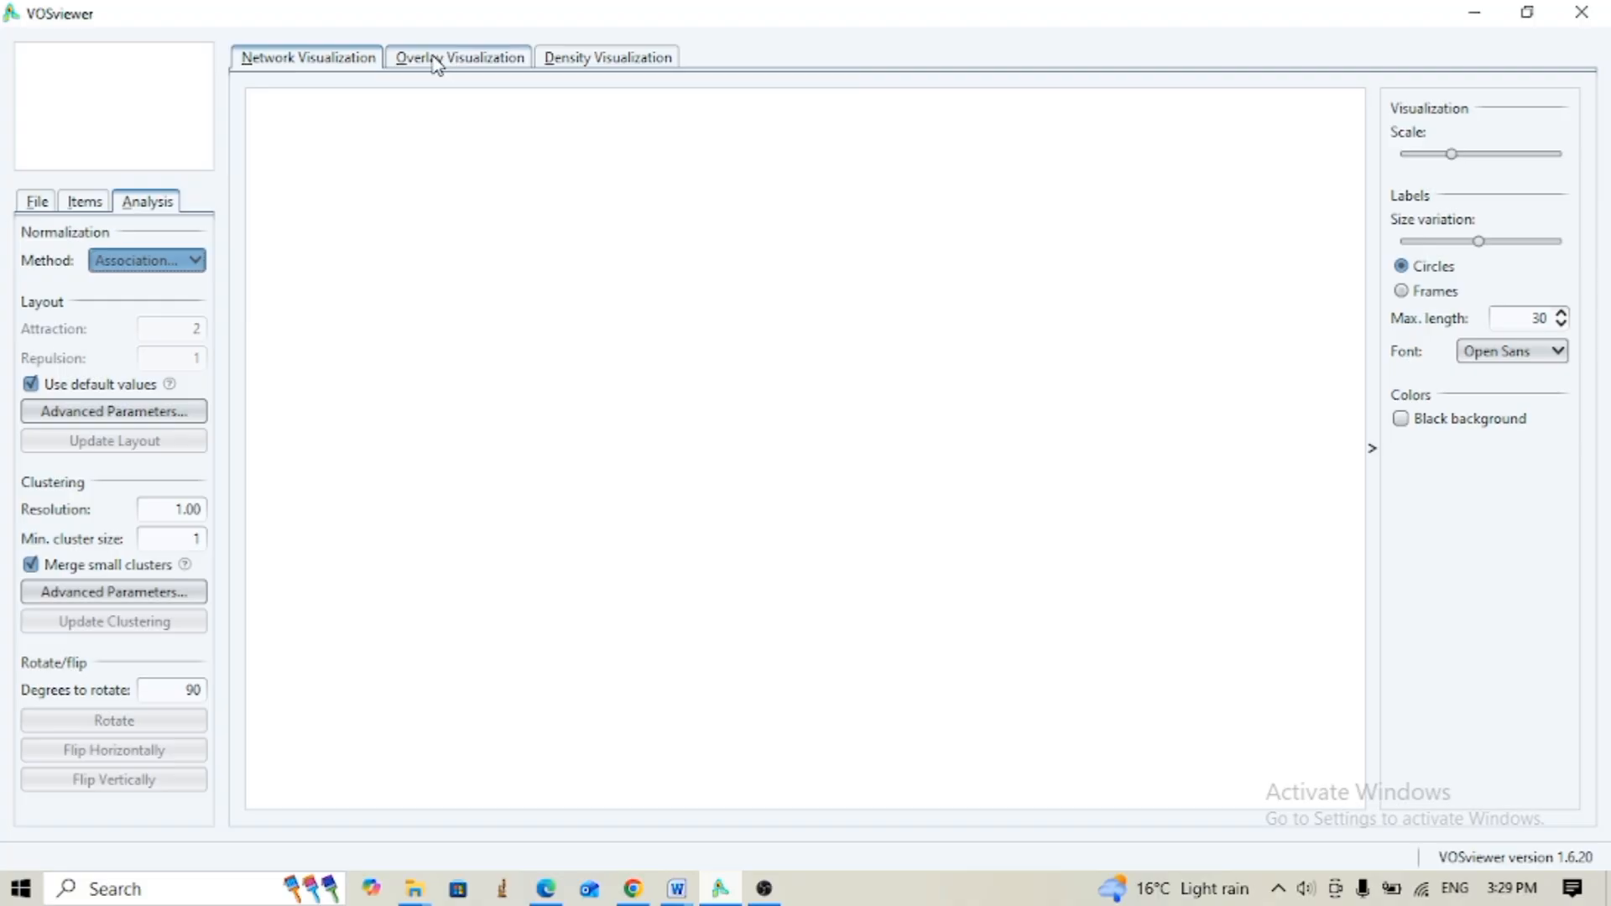
{"action": "left_click", "coordinate": [611, 61]}
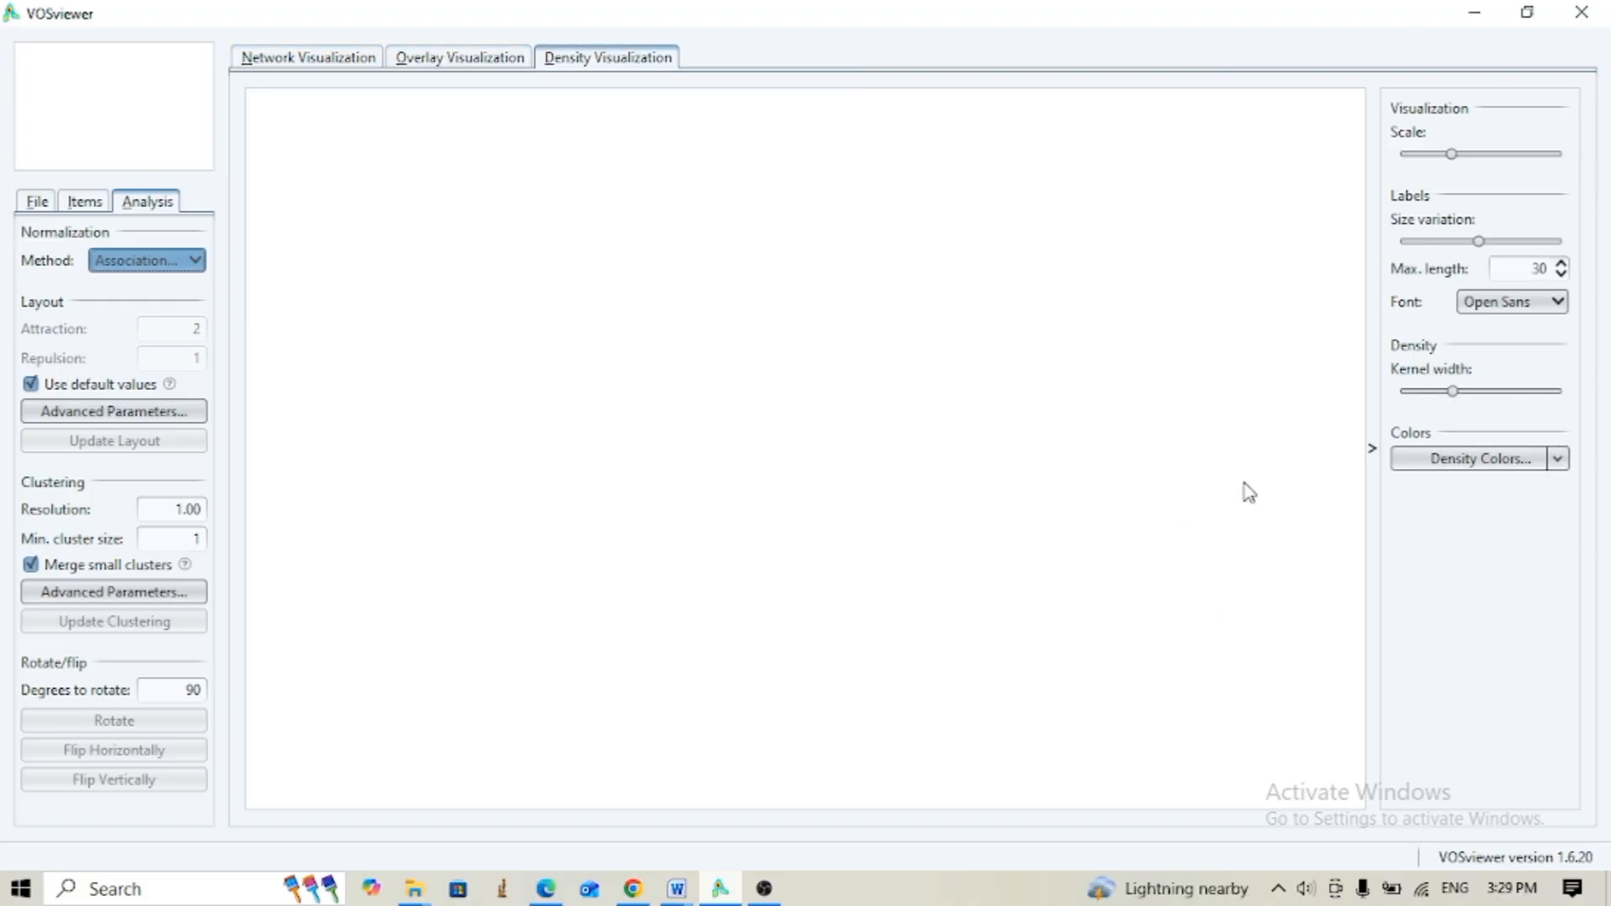
Start creating a map based on bibliographic data, with the data read from bibliographic database files
{"action": "left_click", "coordinate": [46, 208]}
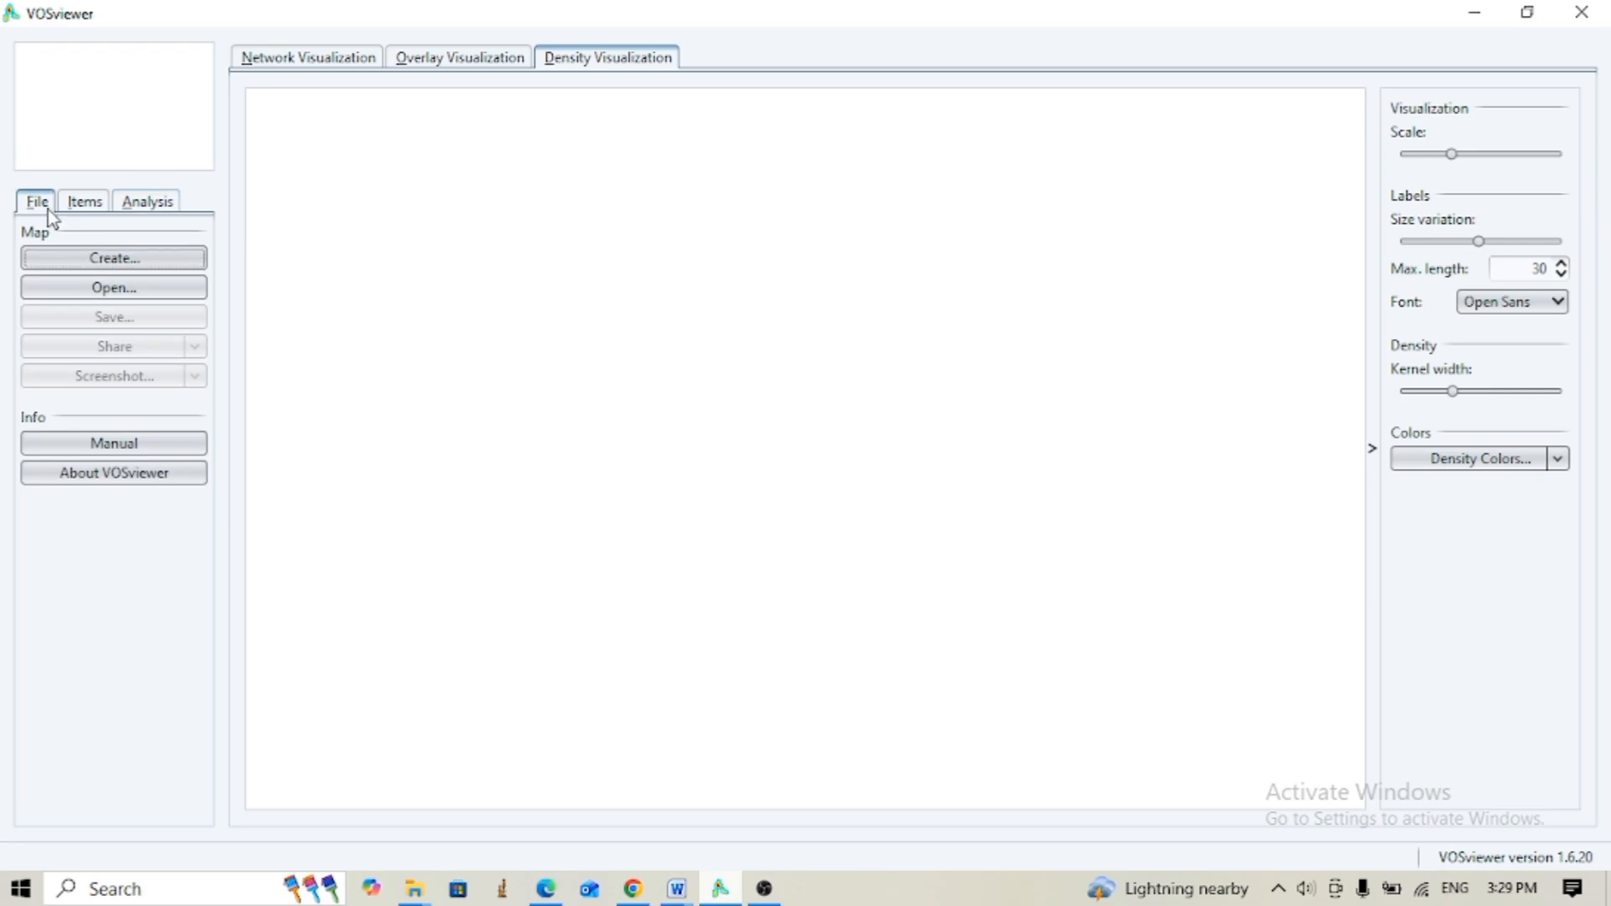
{"action": "left_click", "coordinate": [98, 261]}
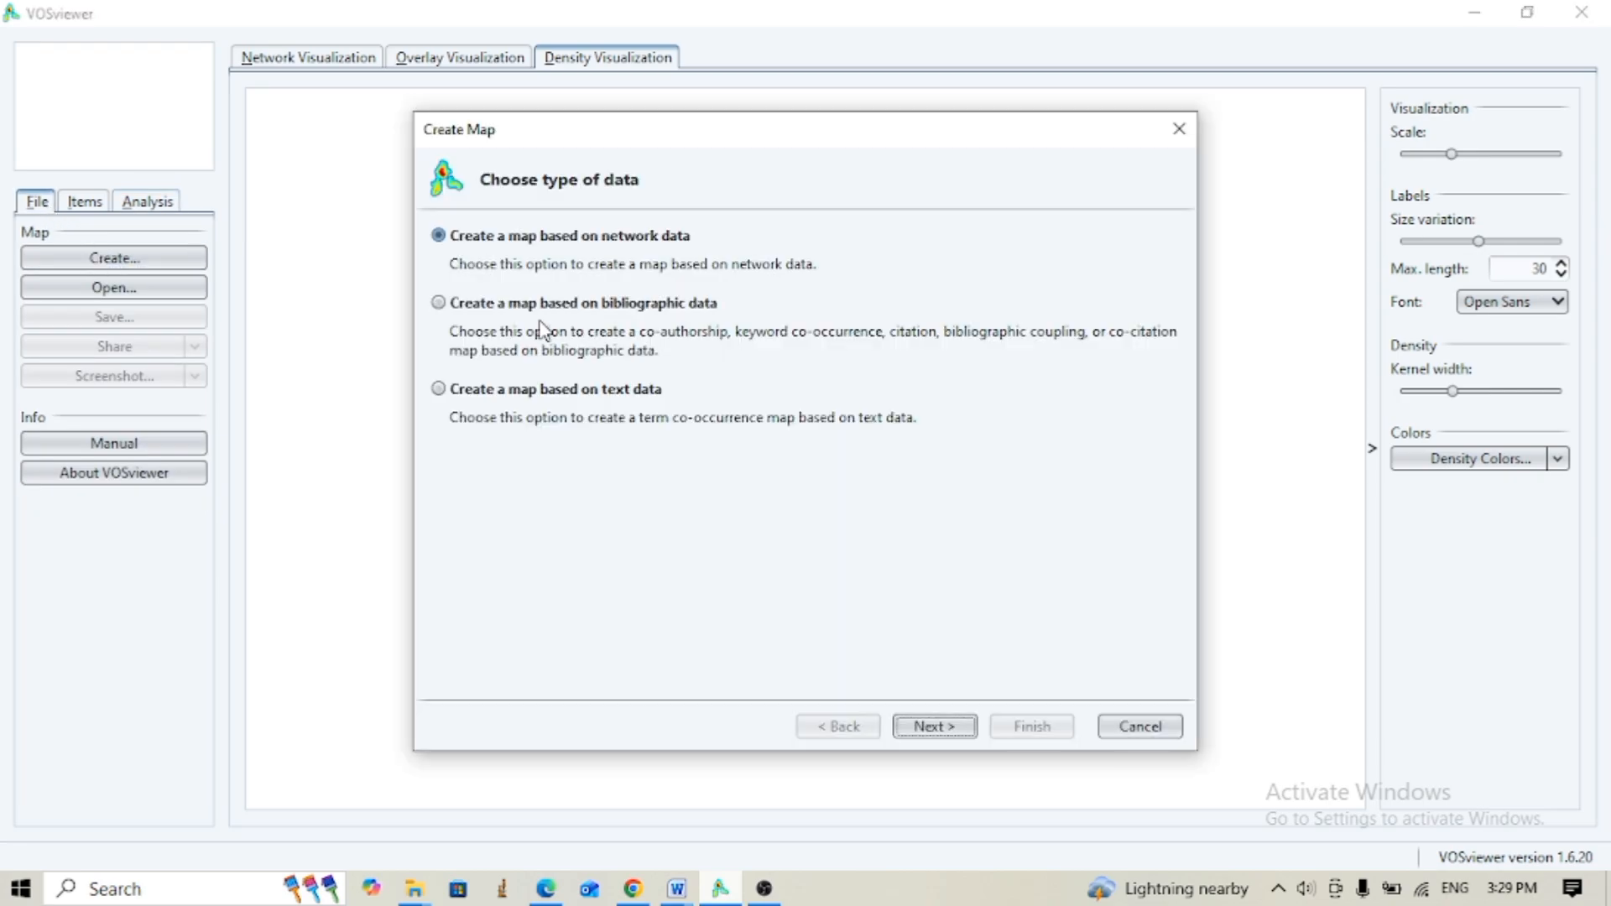
{"action": "left_click", "coordinate": [440, 304]}
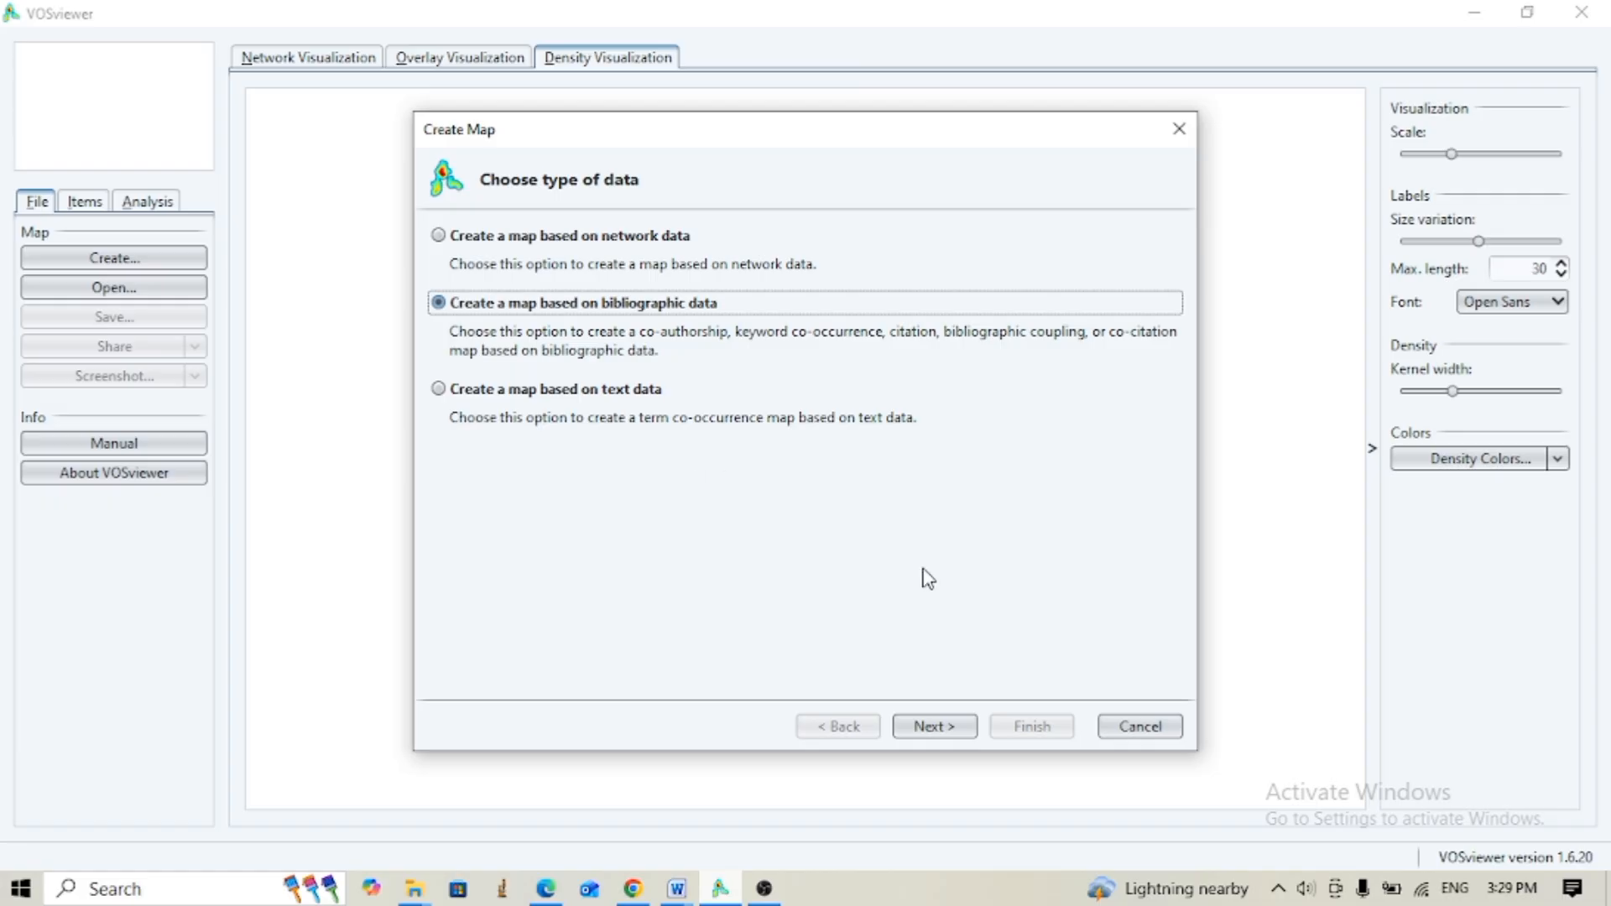
{"action": "left_click", "coordinate": [949, 732]}
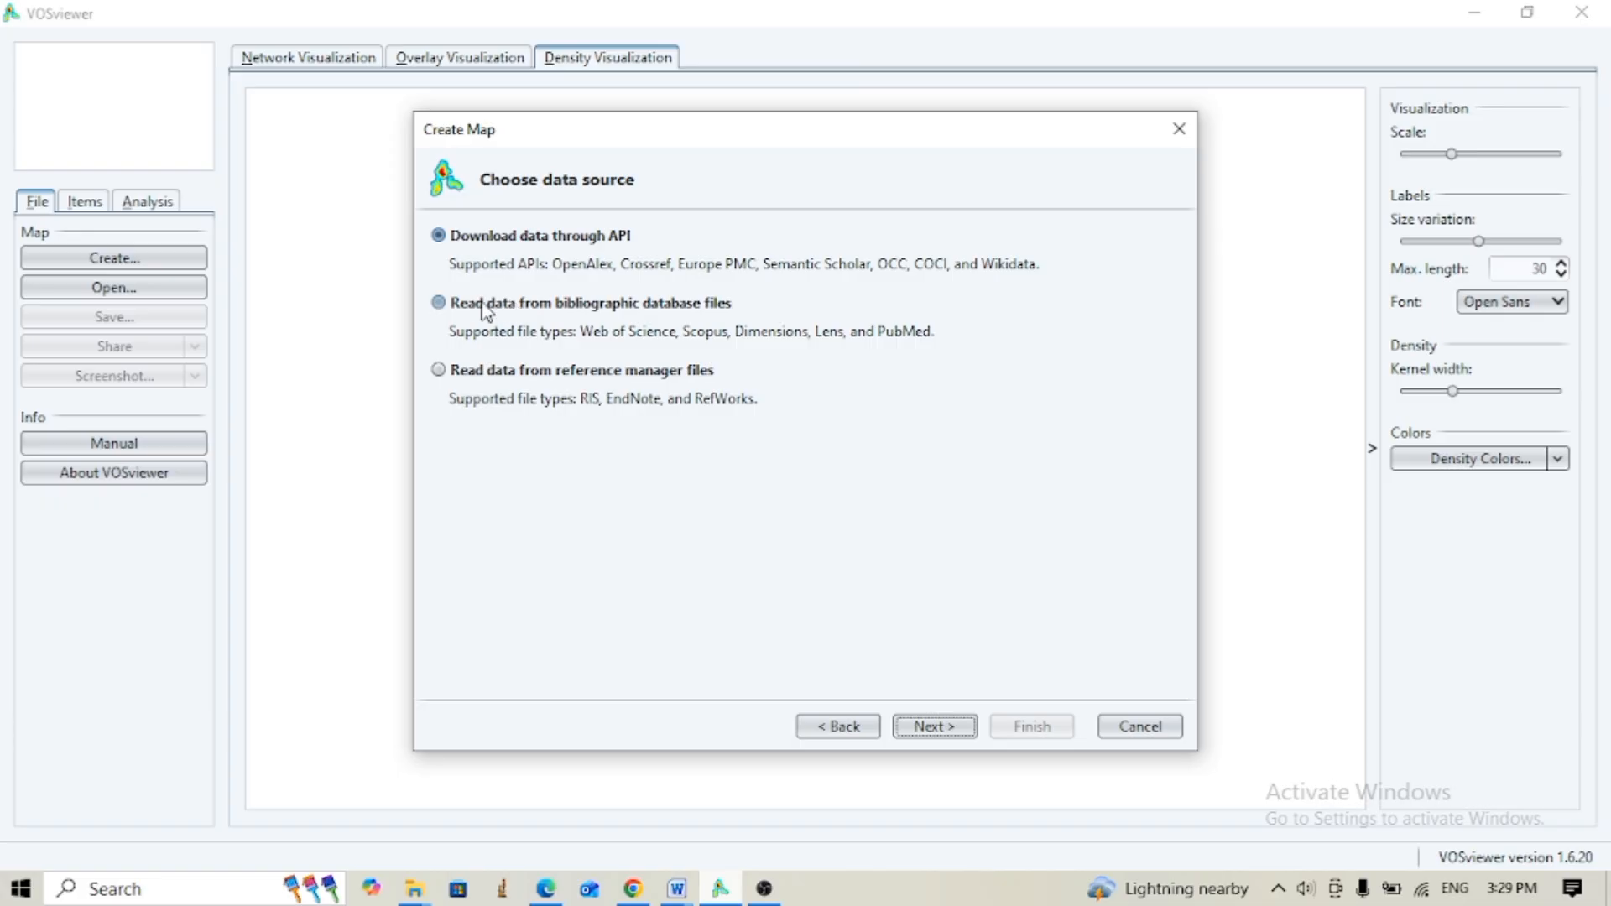
{"action": "left_click", "coordinate": [439, 304]}
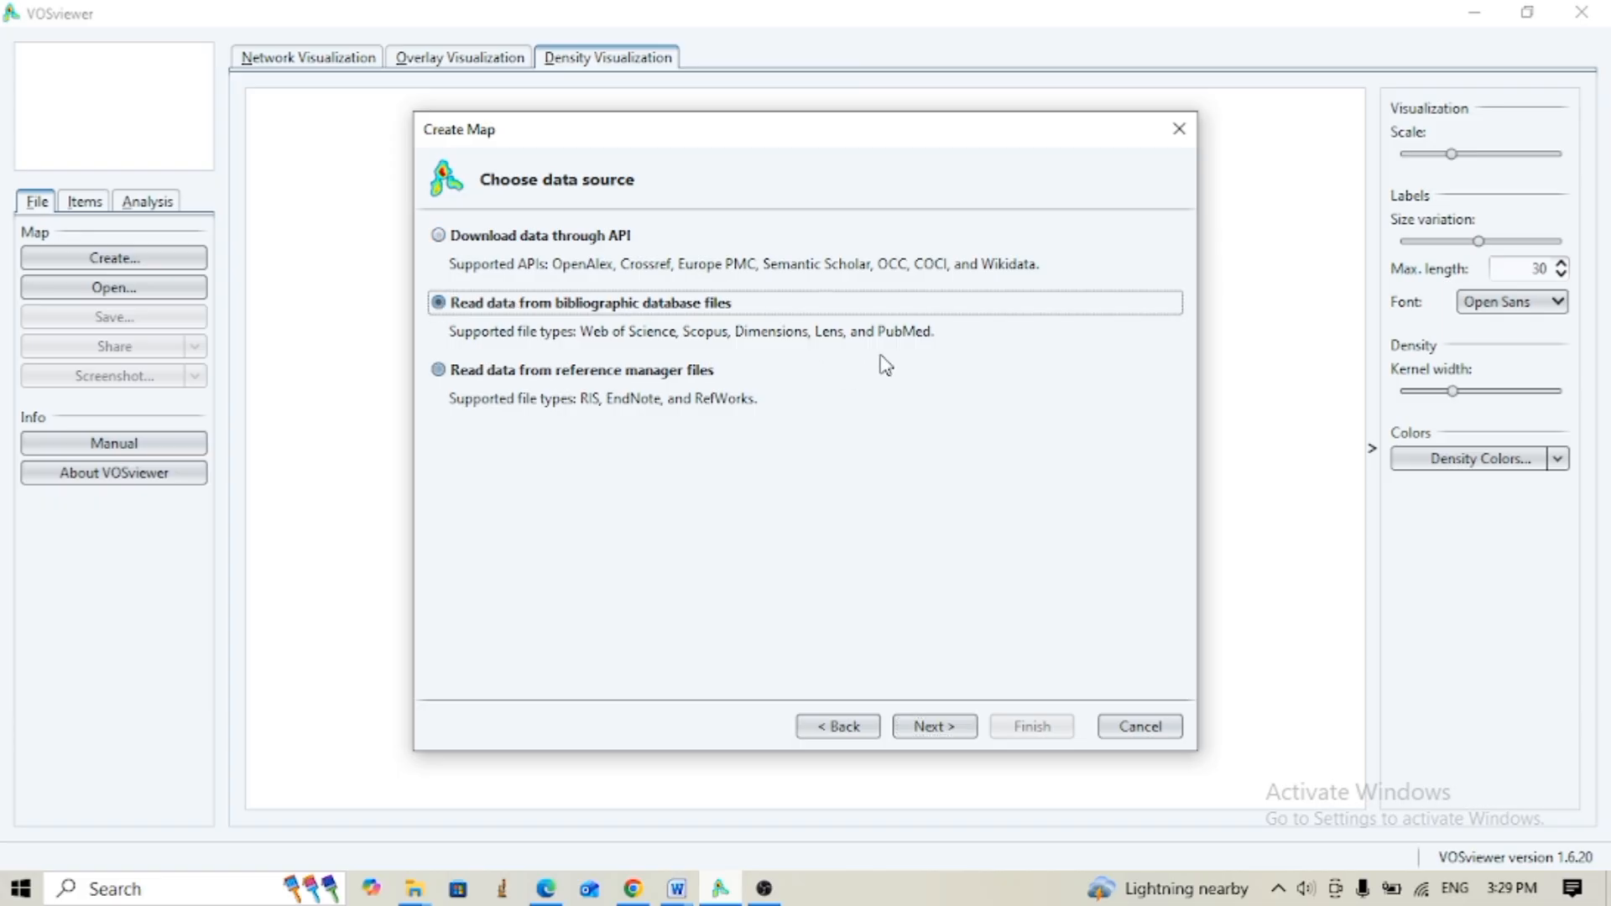
{"action": "left_click", "coordinate": [929, 728]}
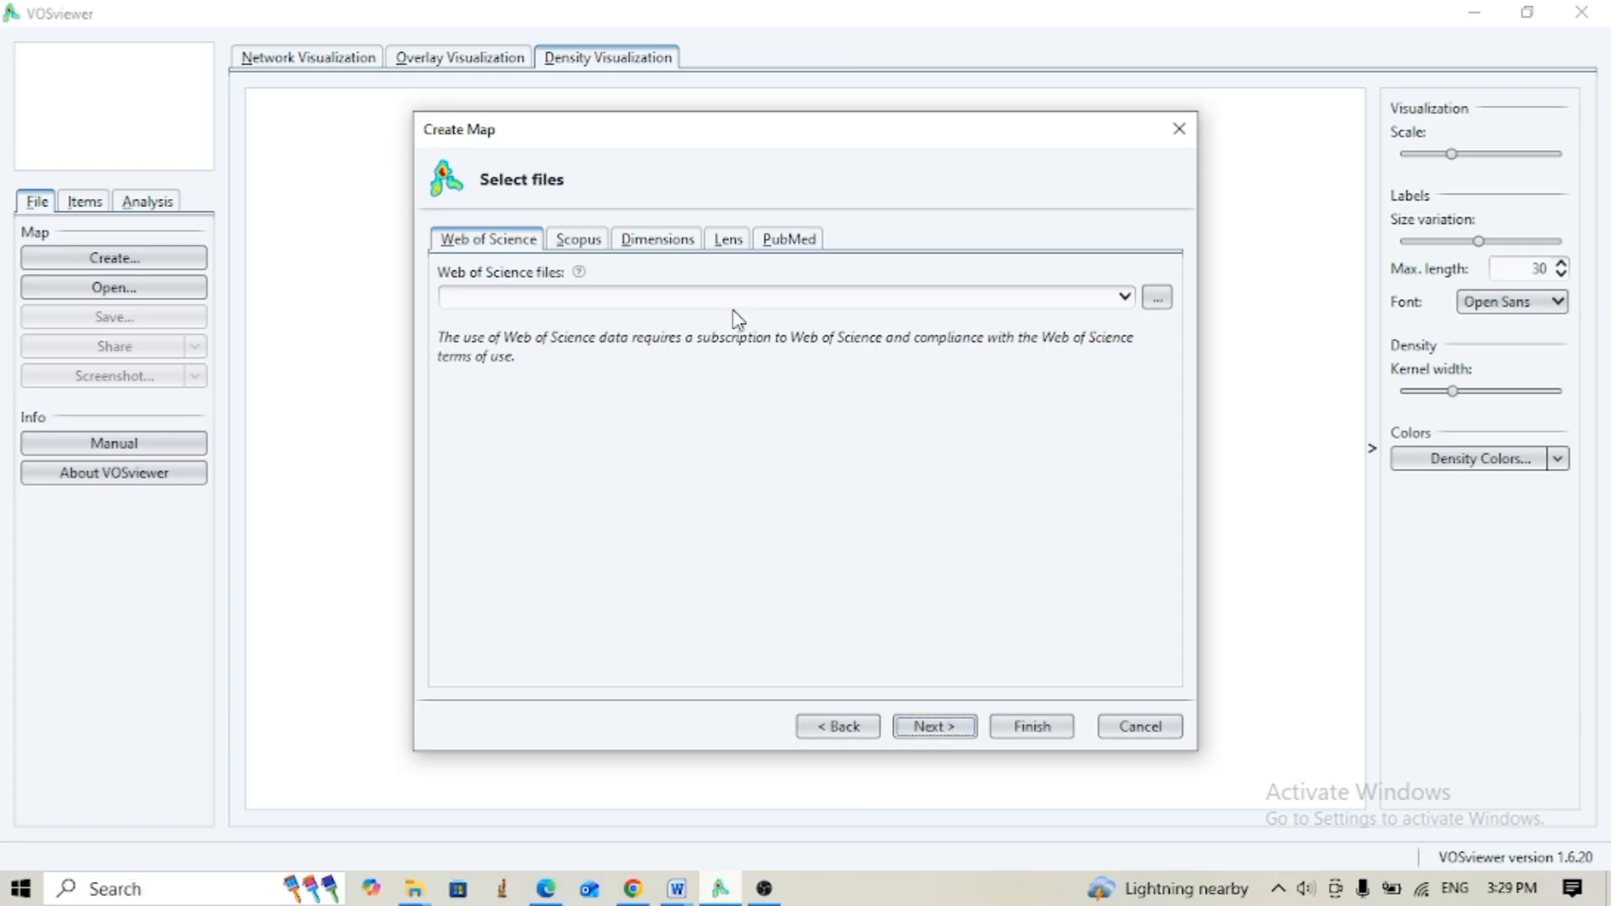
Load the PubMed file pubmed-drinkingwa-set.txt from the VOs viewer folder as the map's data source, with all file types listed
{"action": "left_click", "coordinate": [793, 245]}
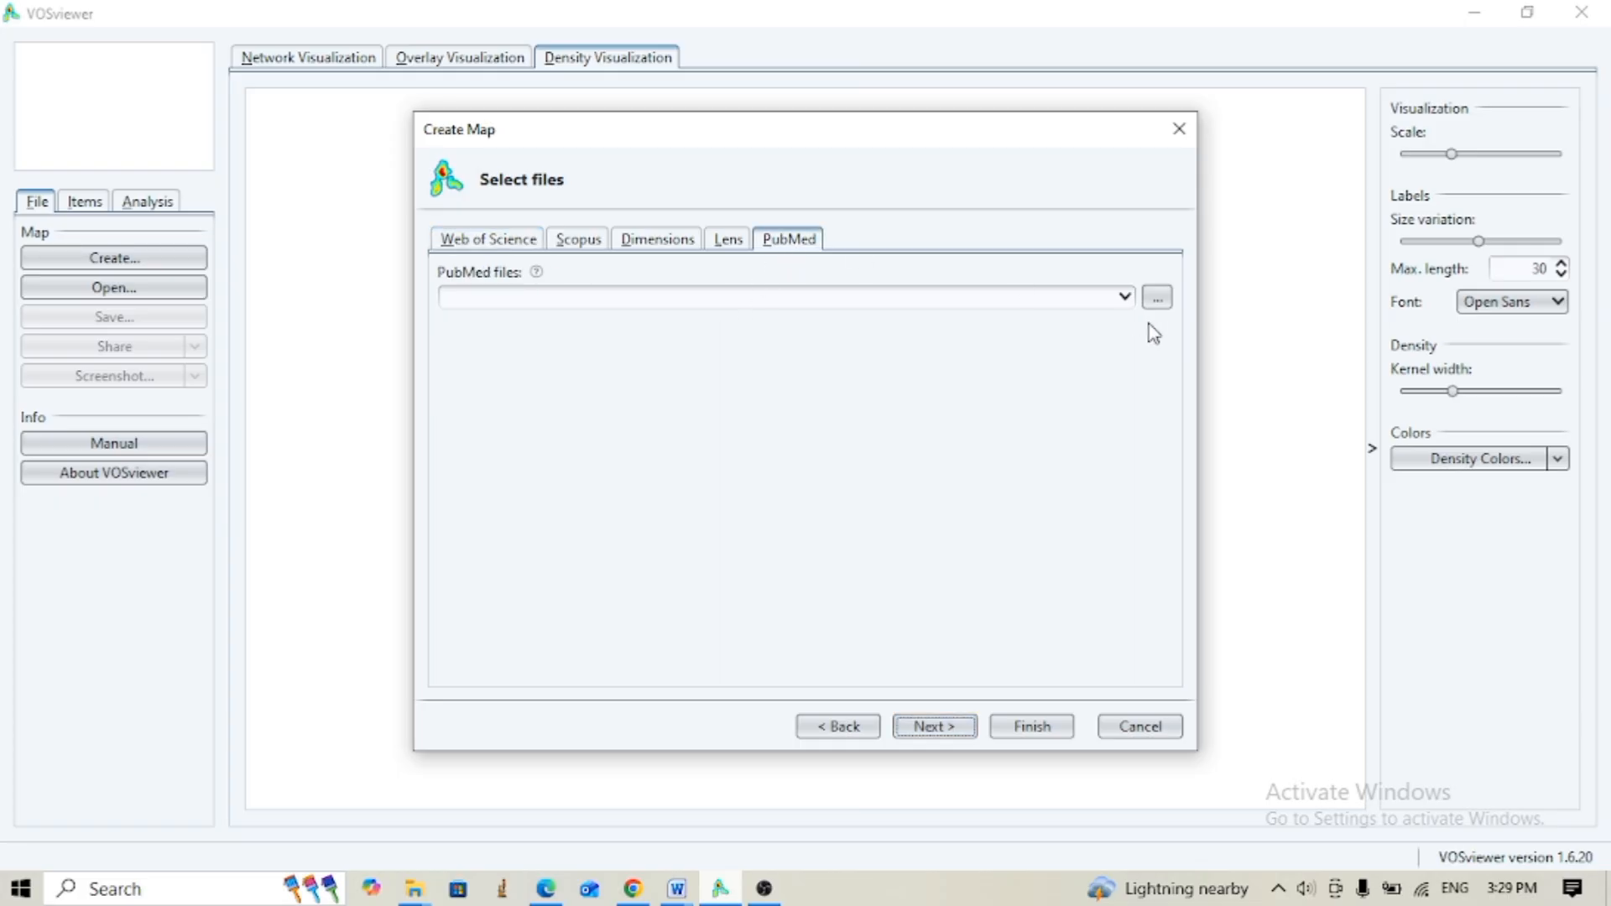
{"action": "left_click", "coordinate": [1158, 302]}
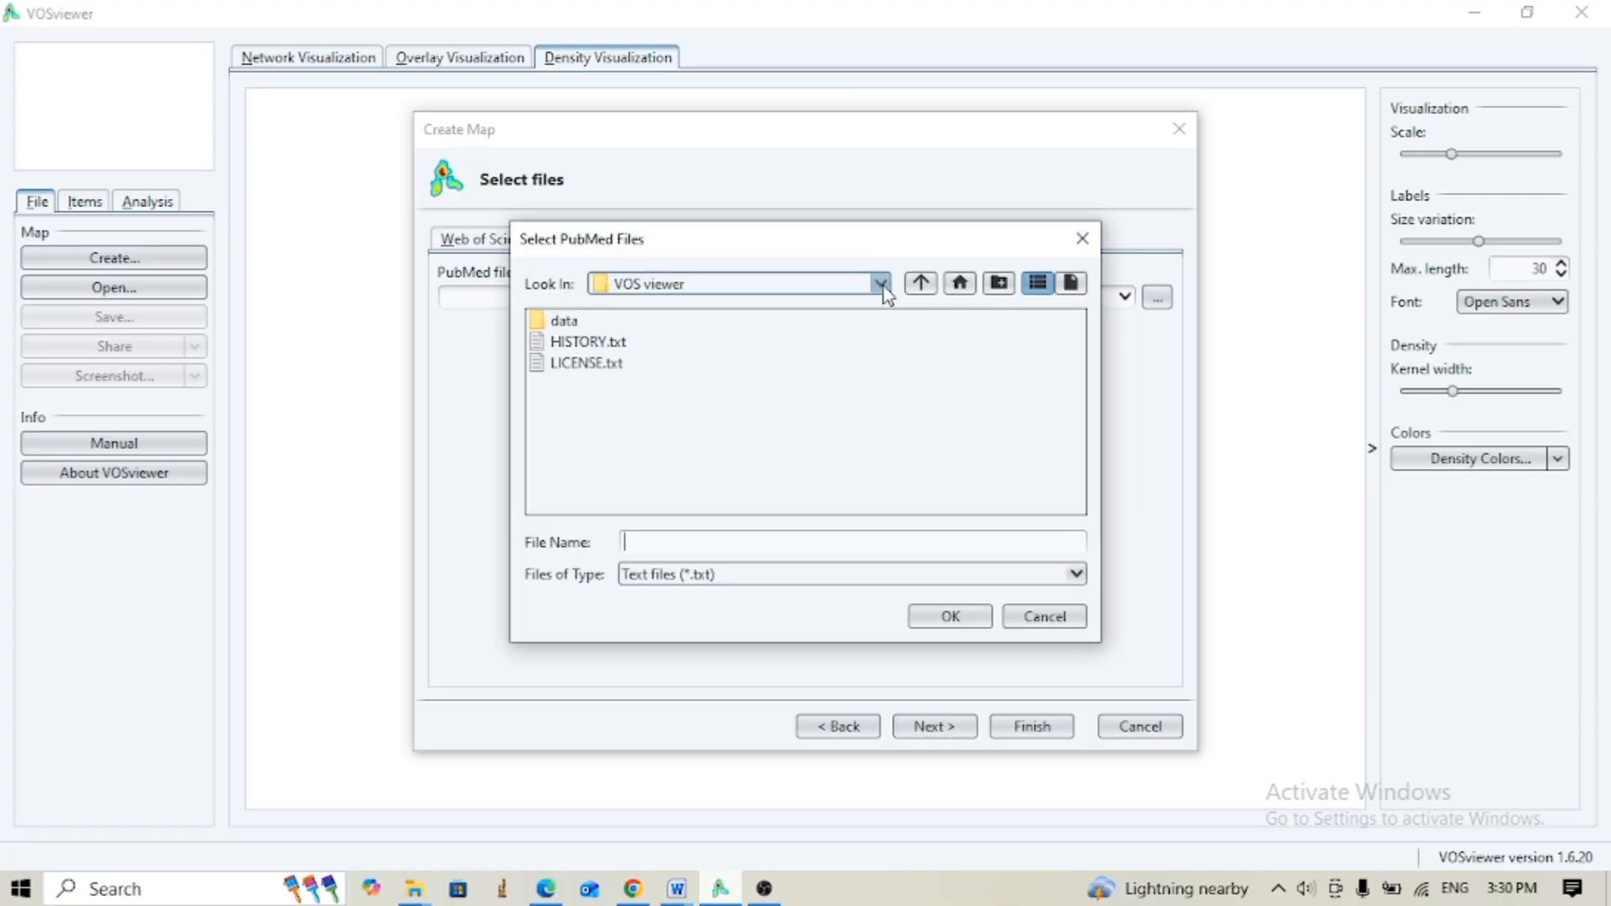
{"action": "left_click", "coordinate": [889, 575]}
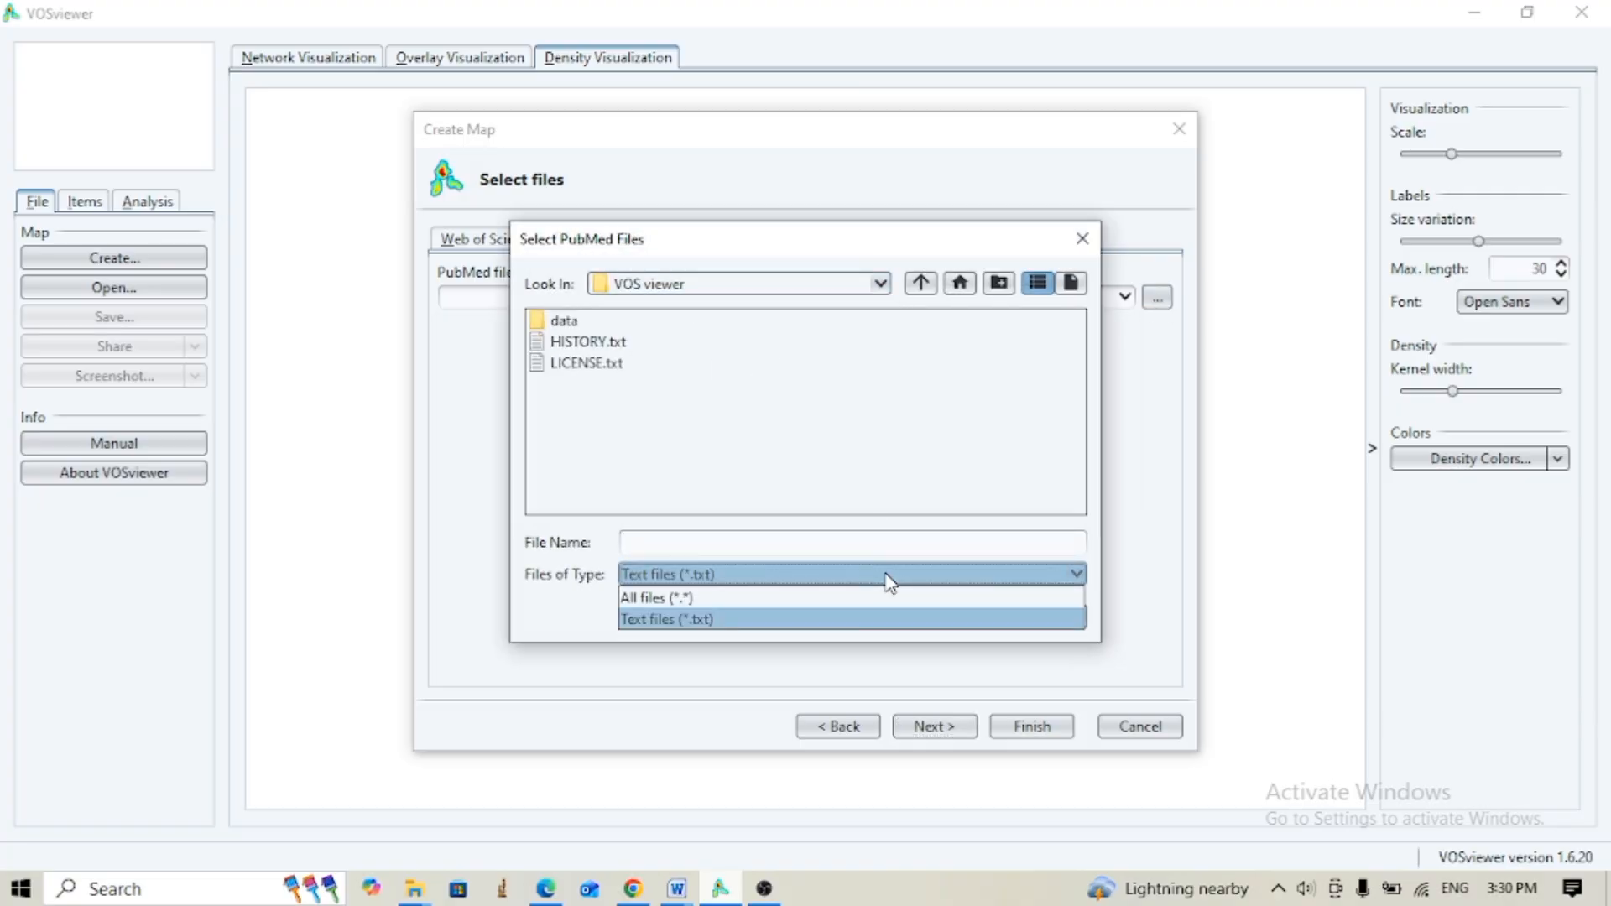
{"action": "left_click", "coordinate": [843, 601]}
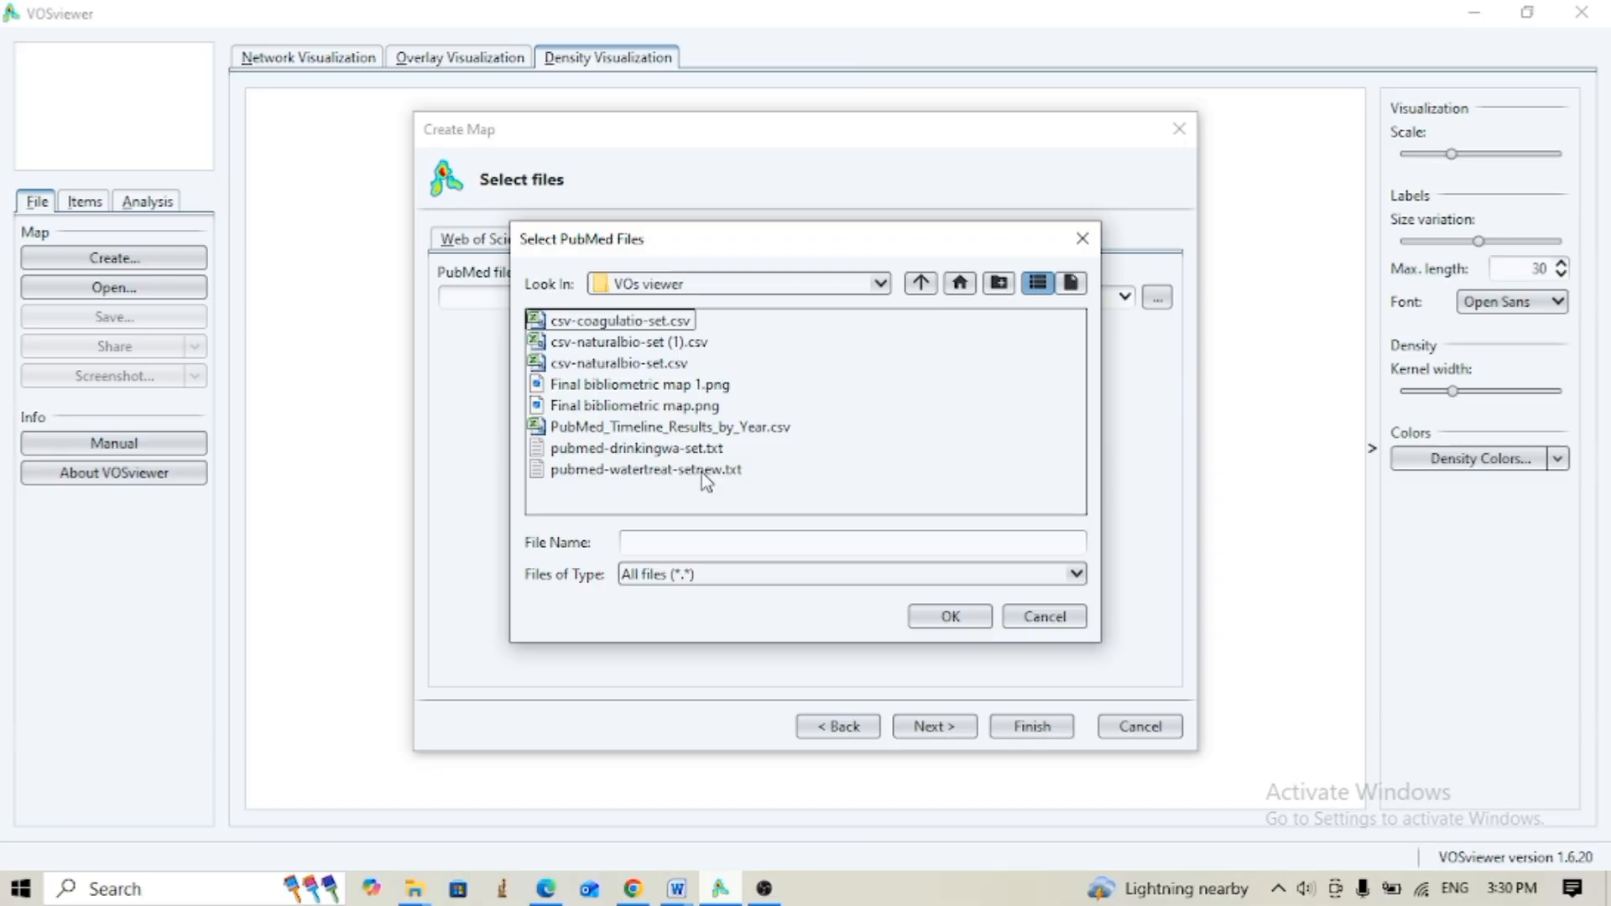
{"action": "left_click", "coordinate": [701, 472]}
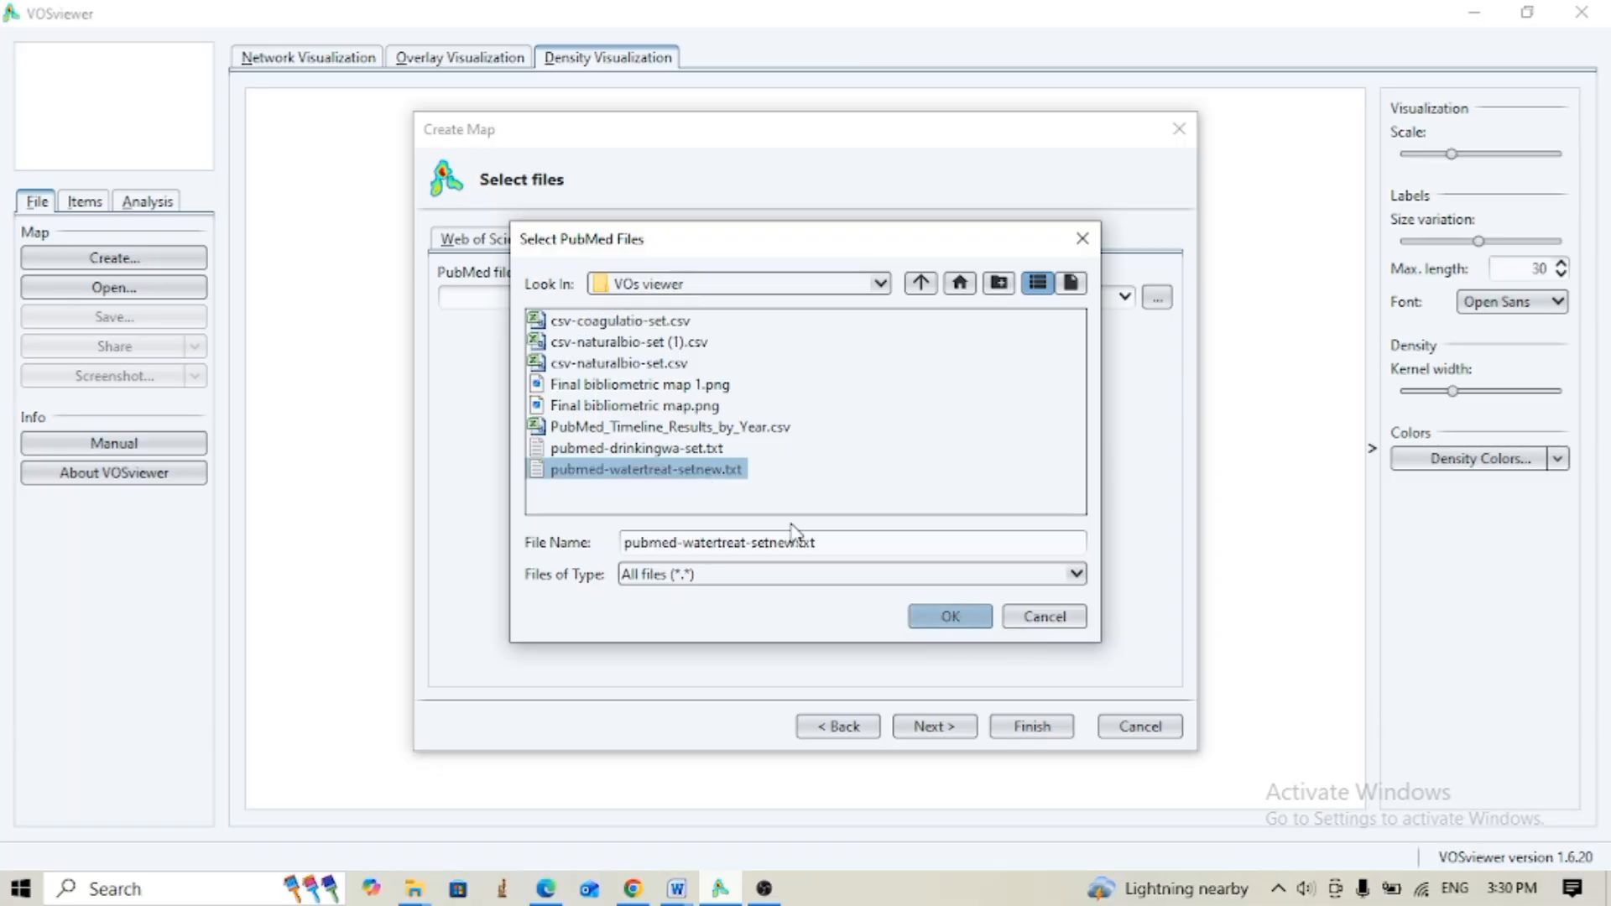
{"action": "left_click", "coordinate": [678, 451]}
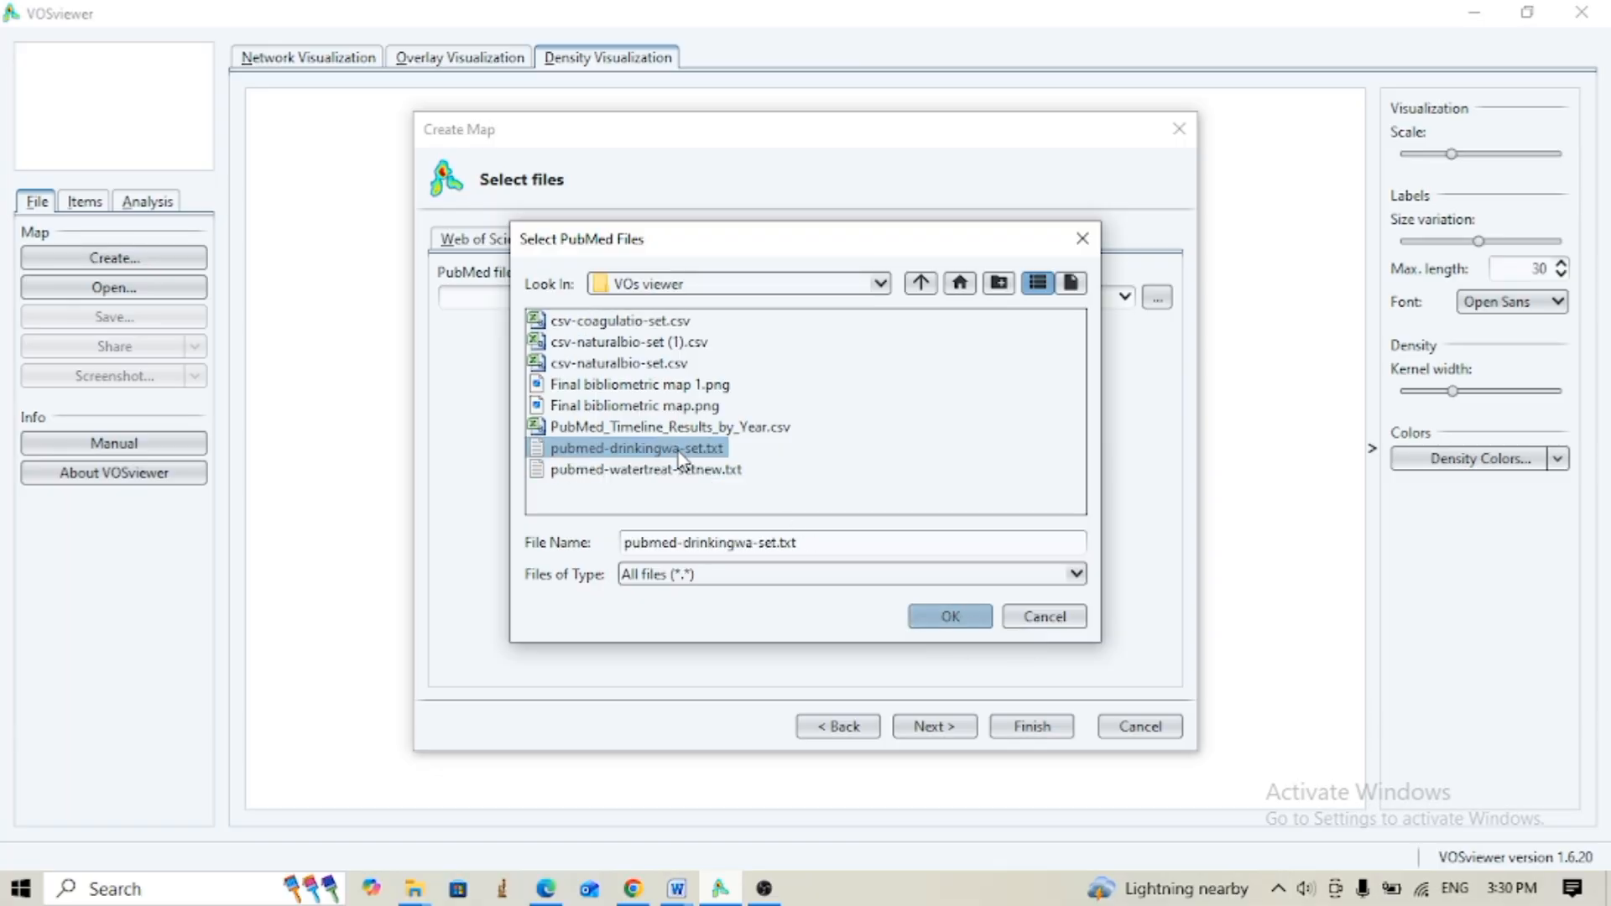
{"action": "left_click", "coordinate": [960, 620]}
{"action": "left_click", "coordinate": [939, 726]}
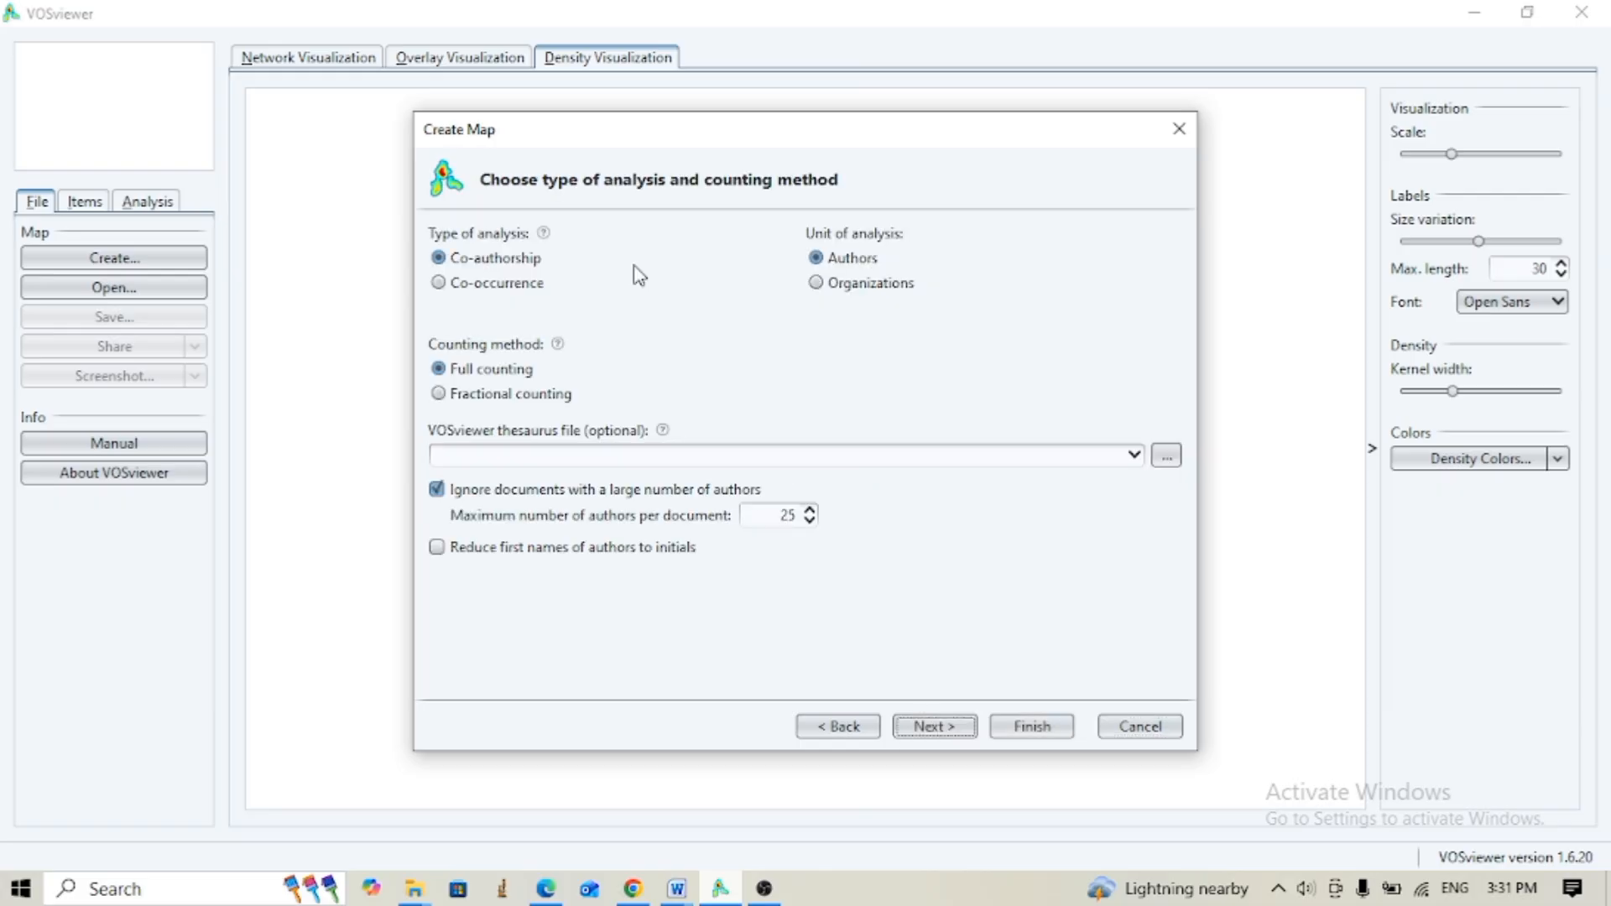
Choose co-occurrence analysis of all keywords with full counting, and set the minimum number of occurrences of a keyword to 1
{"action": "left_click", "coordinate": [440, 283]}
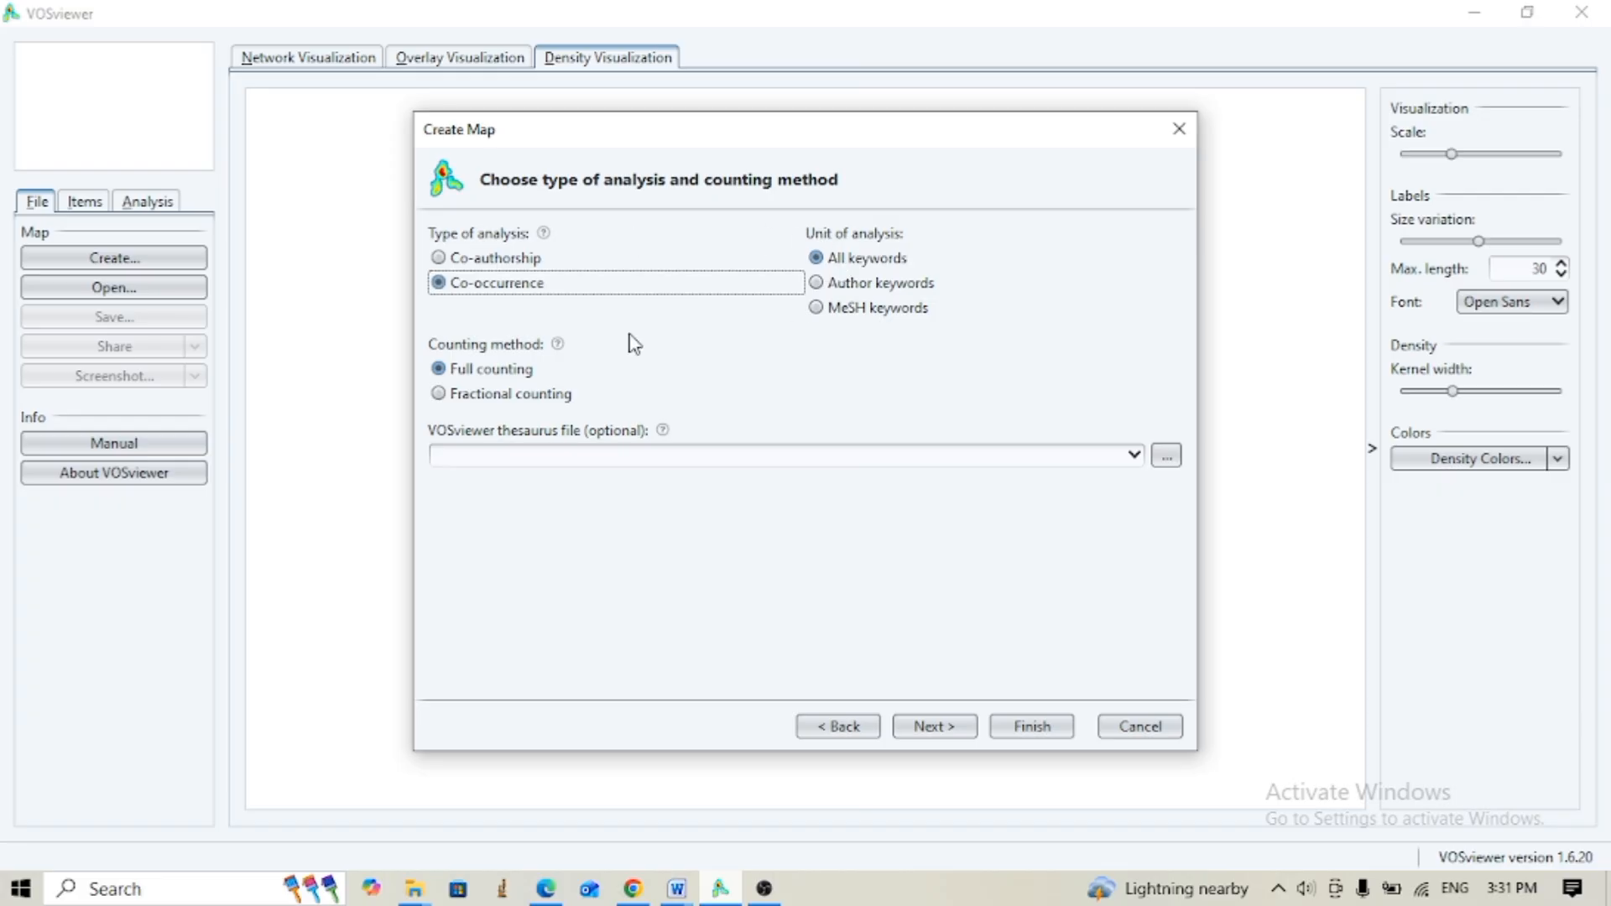
{"action": "left_click", "coordinate": [938, 730]}
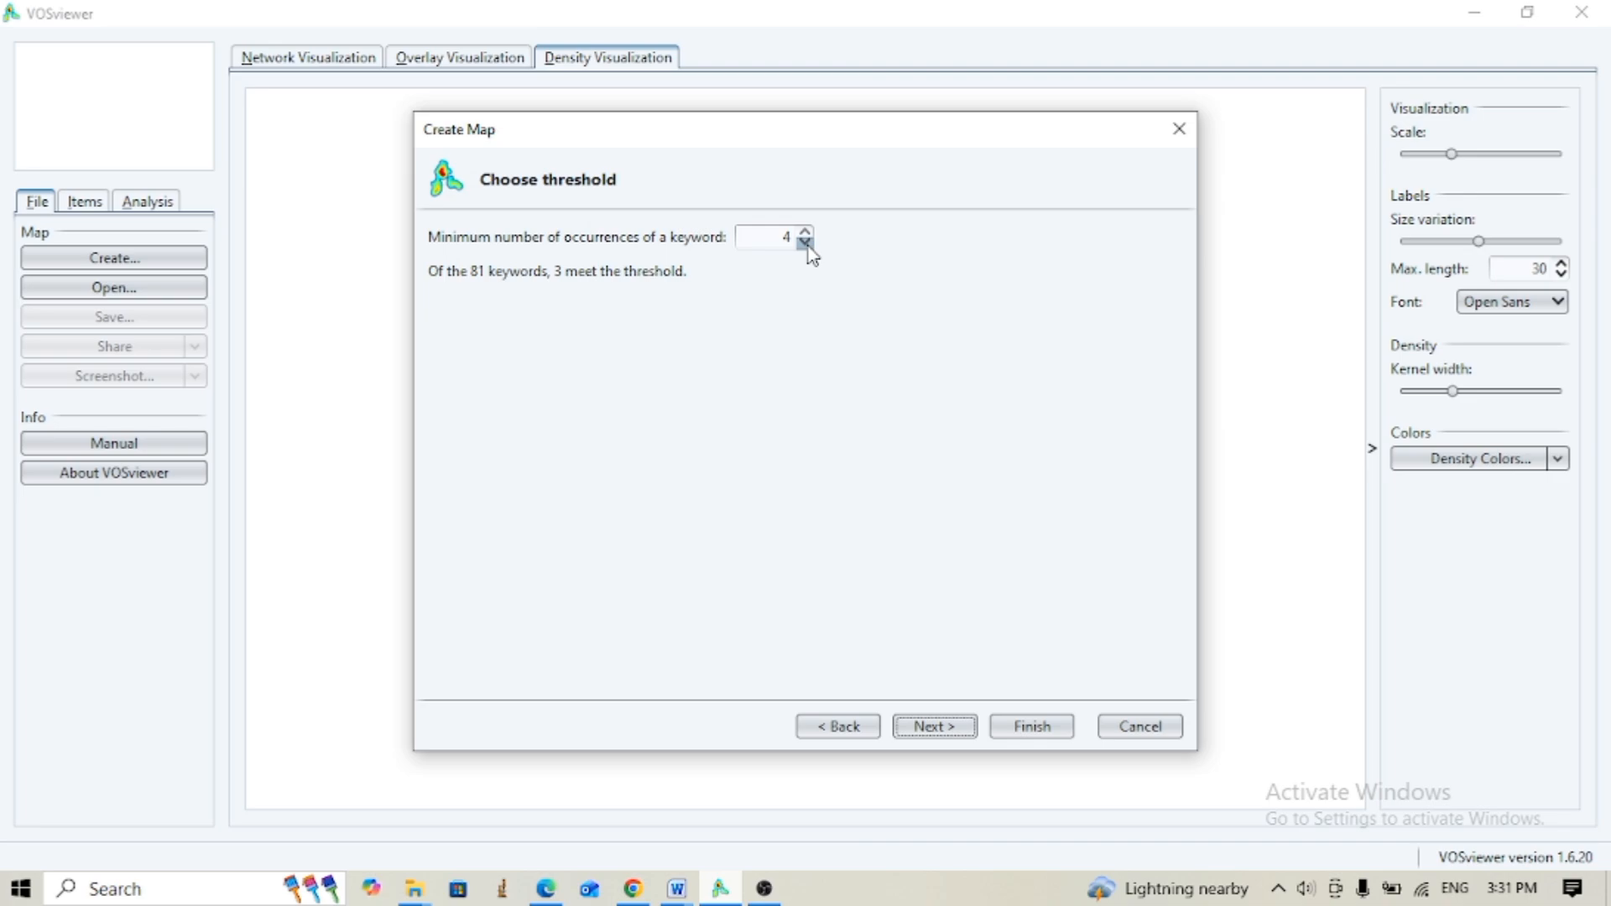
{"action": "left_click", "coordinate": [805, 244]}
{"action": "left_click", "coordinate": [808, 248]}
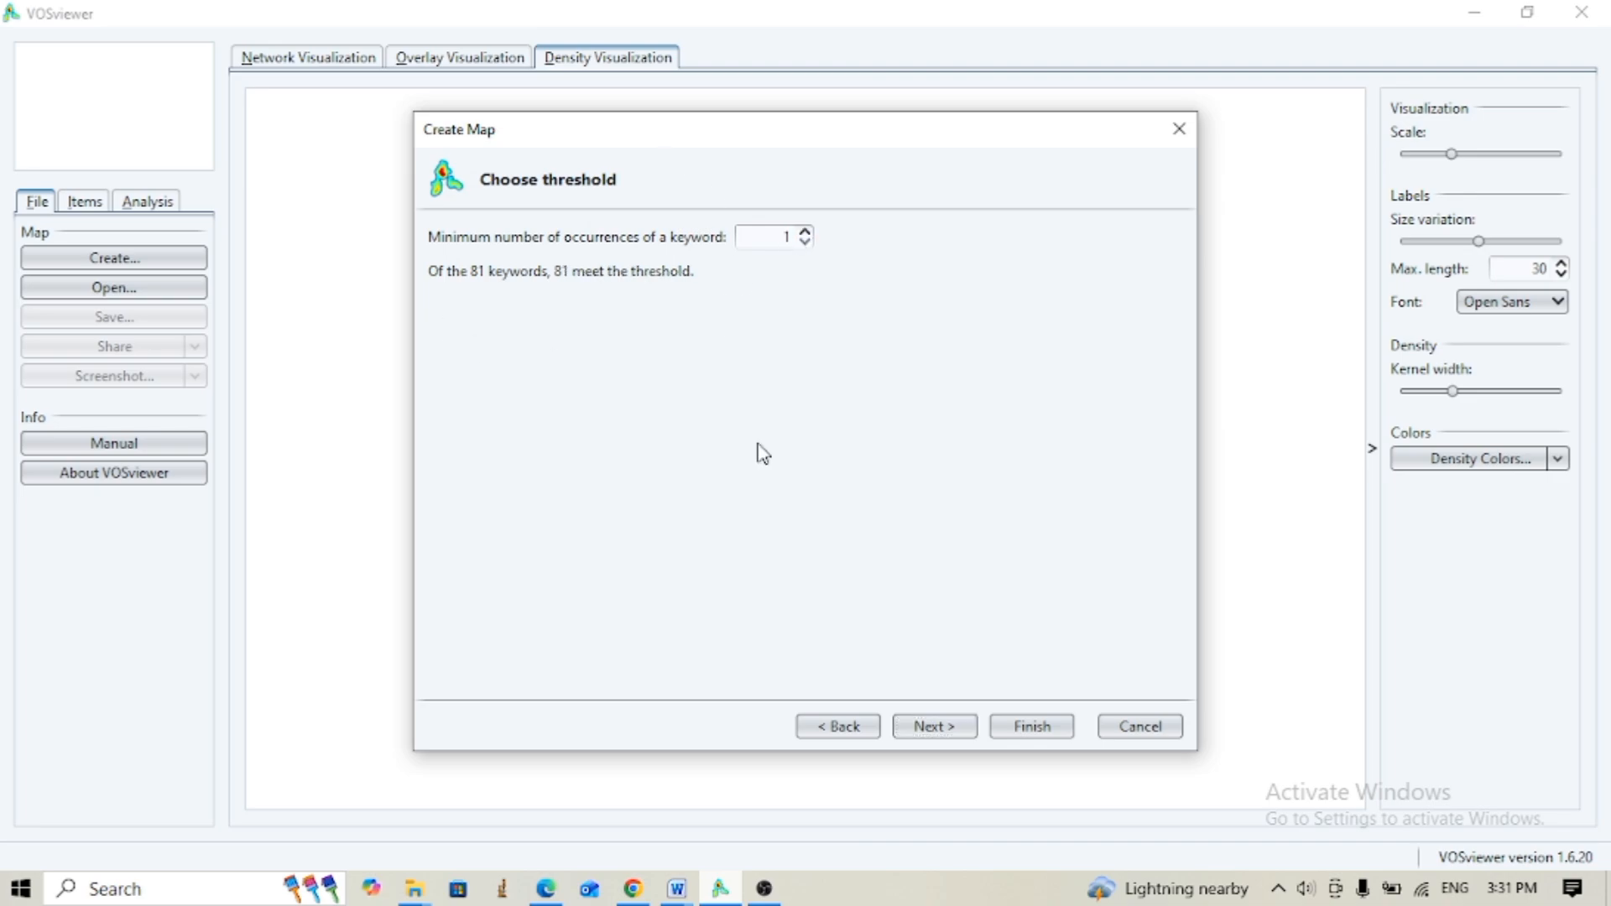
Keep all 81 keywords selected, review the keyword list, and finish creating the map
{"action": "left_click", "coordinate": [934, 727]}
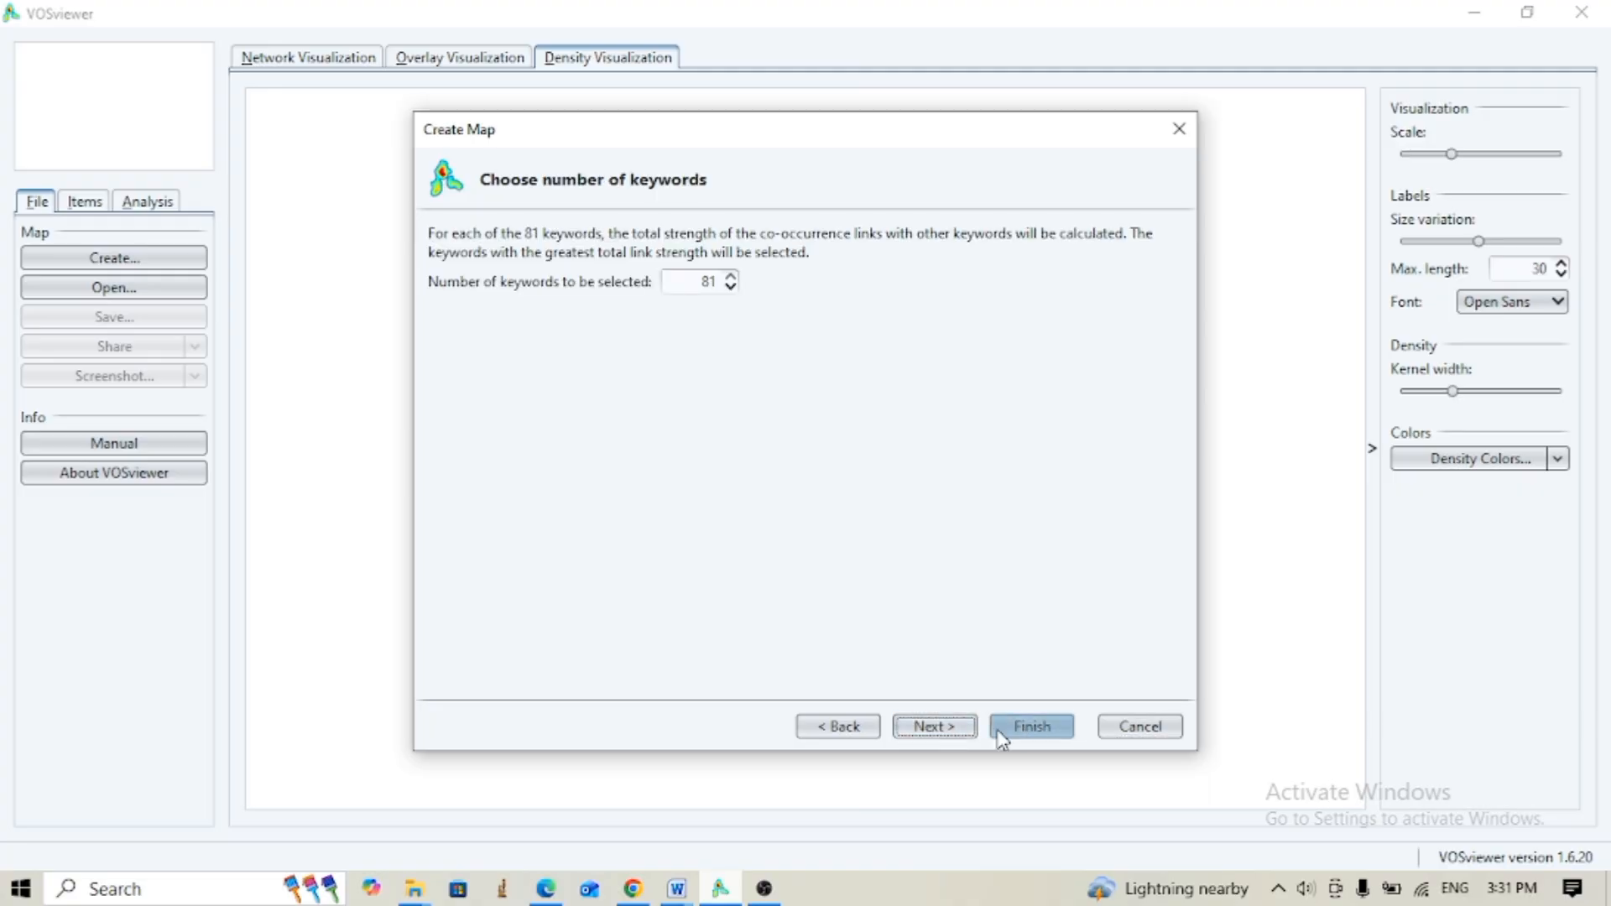
{"action": "left_click", "coordinate": [934, 726]}
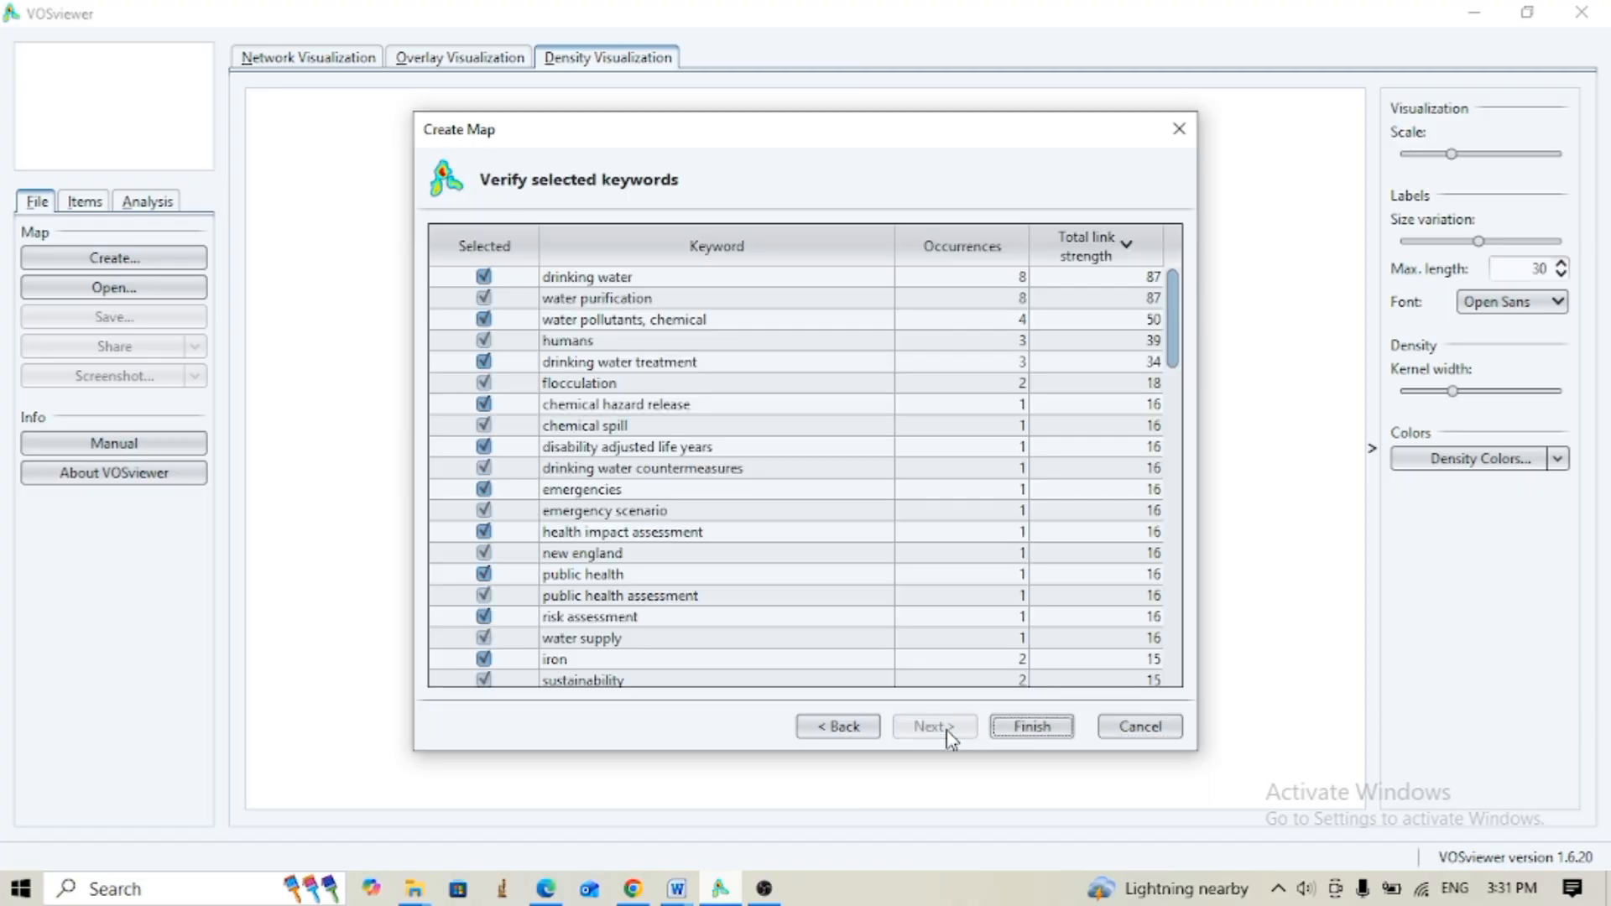
{"action": "mouse_move", "coordinate": [1176, 355]}
{"action": "left_mouse_down"}
{"action": "mouse_move", "coordinate": [1186, 674]}
{"action": "mouse_move", "coordinate": [1192, 233]}
{"action": "left_mouse_up"}
{"action": "left_click", "coordinate": [1031, 730]}
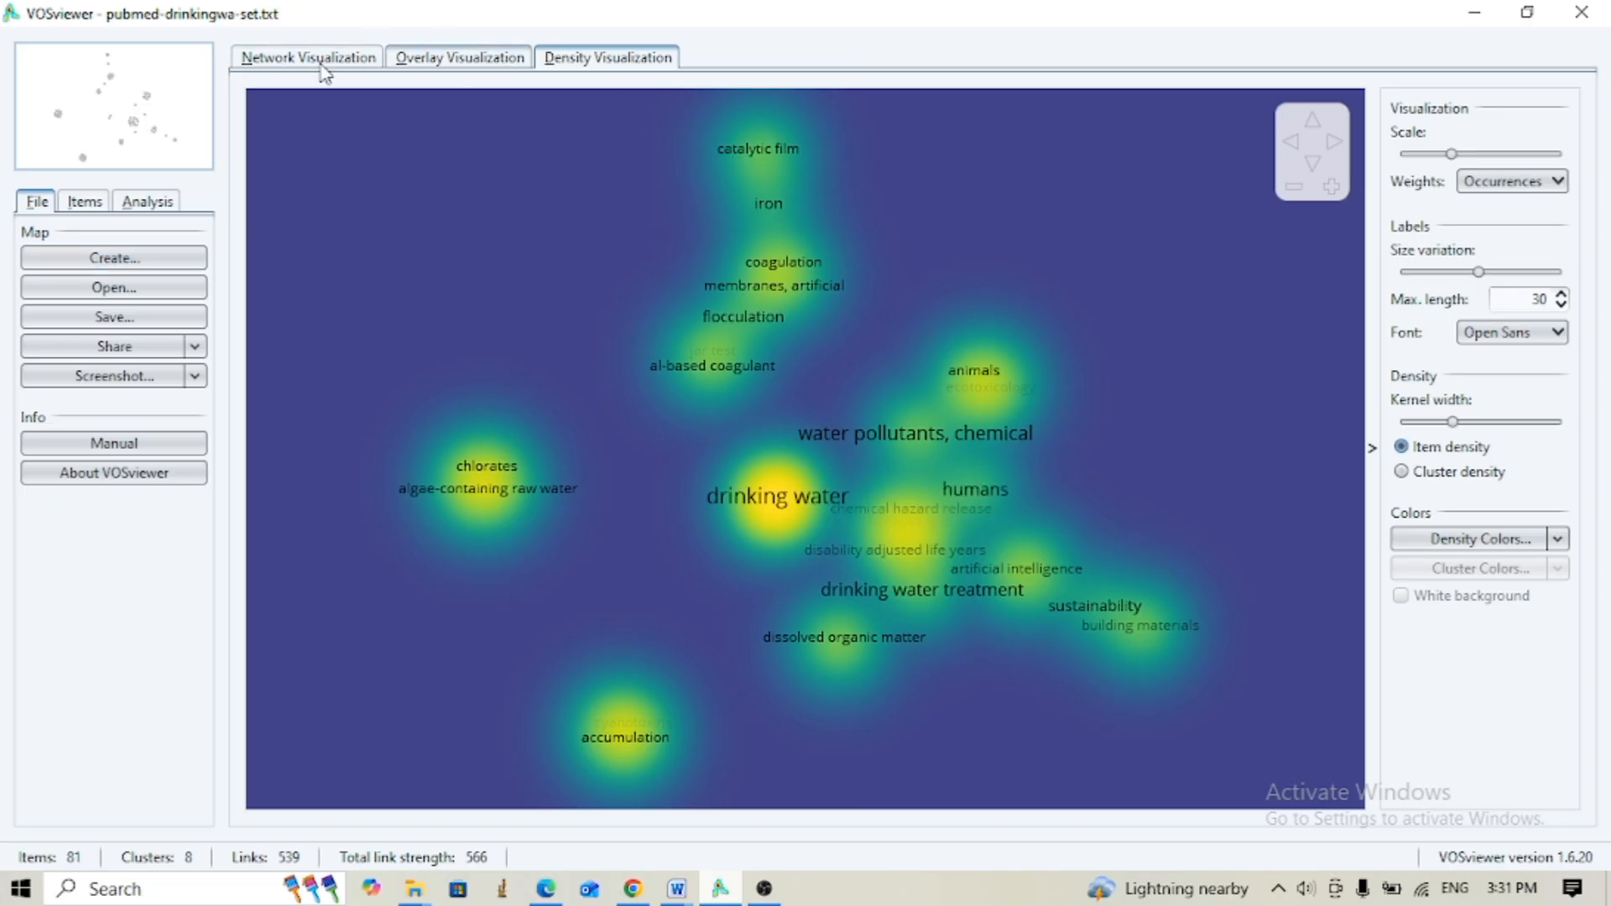
Look over the map in the network, overlay and density visualizations, and return to the network visualization
{"action": "left_click", "coordinate": [280, 63]}
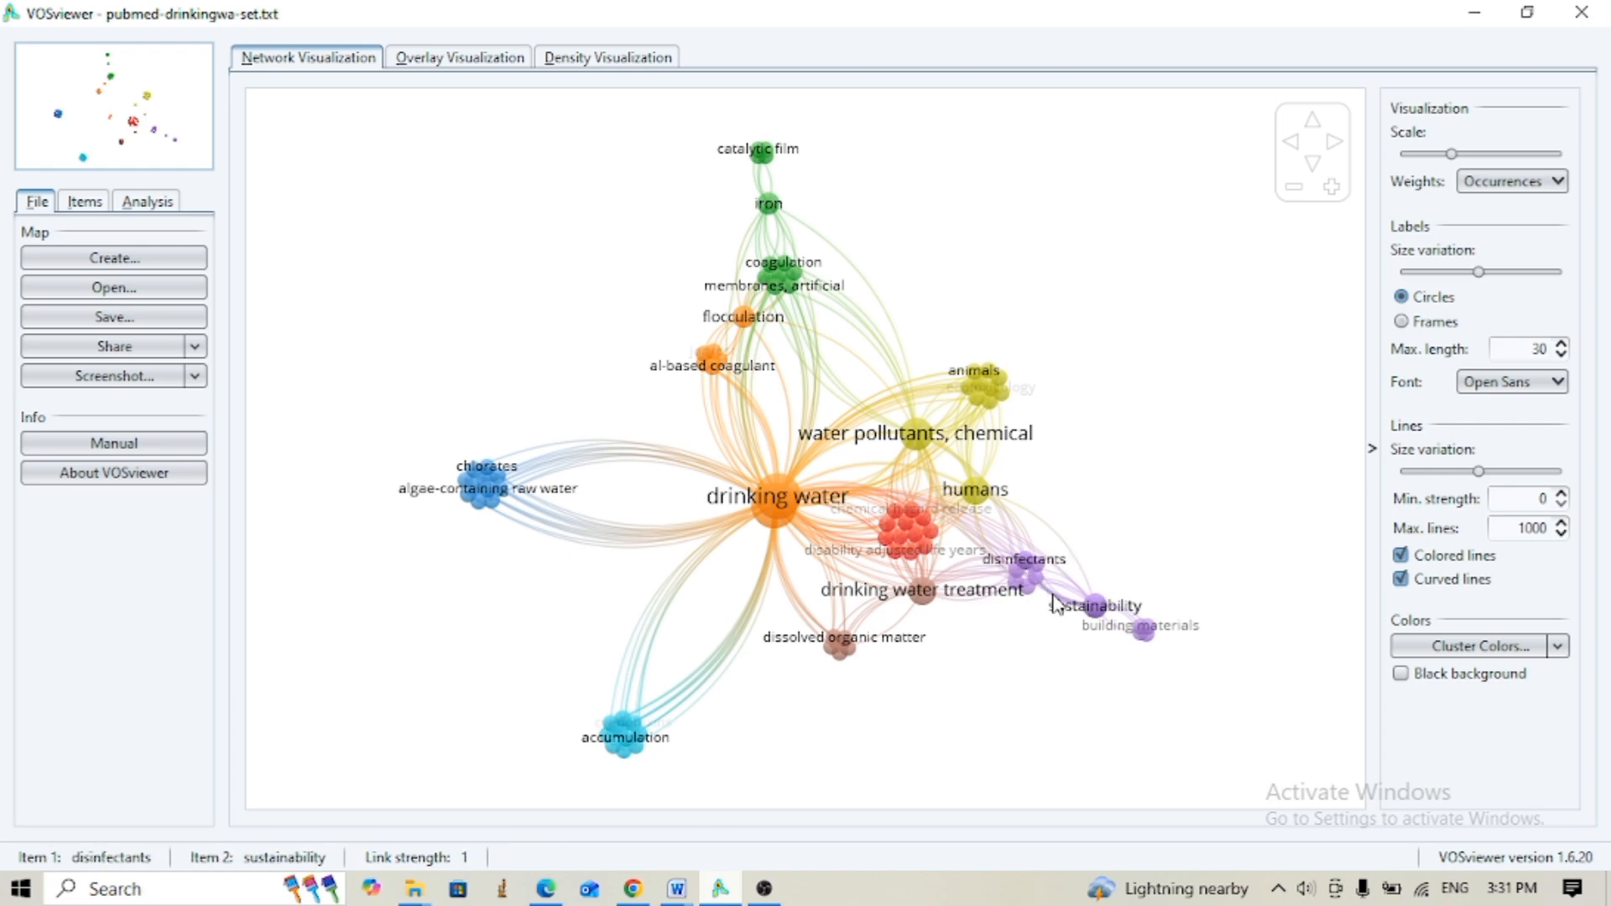
{"action": "left_click", "coordinate": [428, 63]}
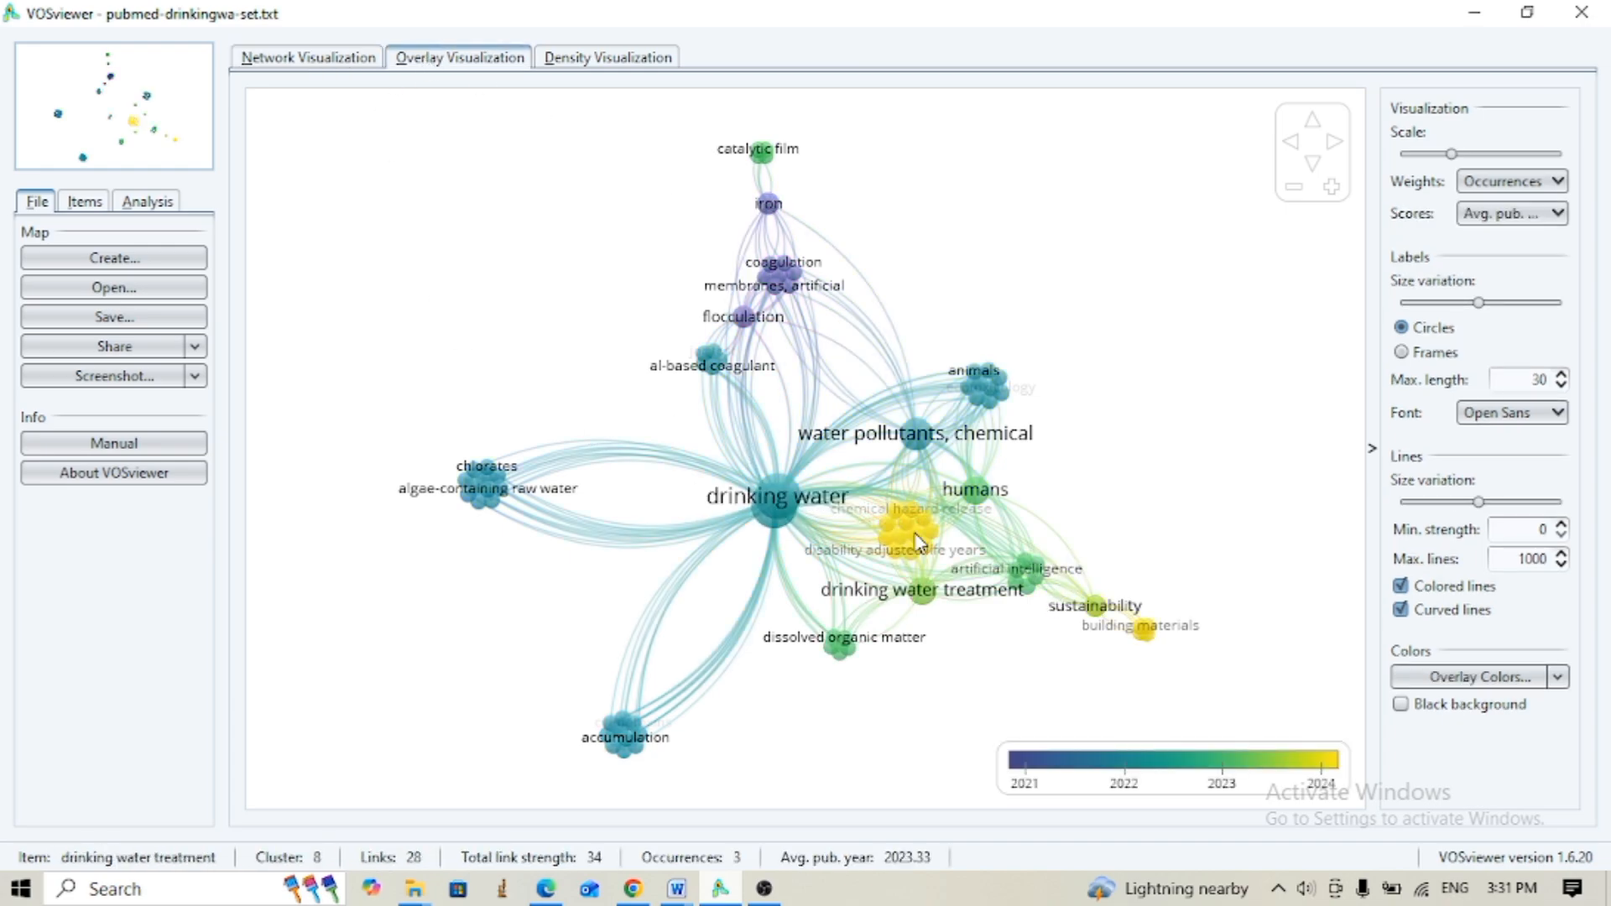
{"action": "left_click", "coordinate": [641, 59]}
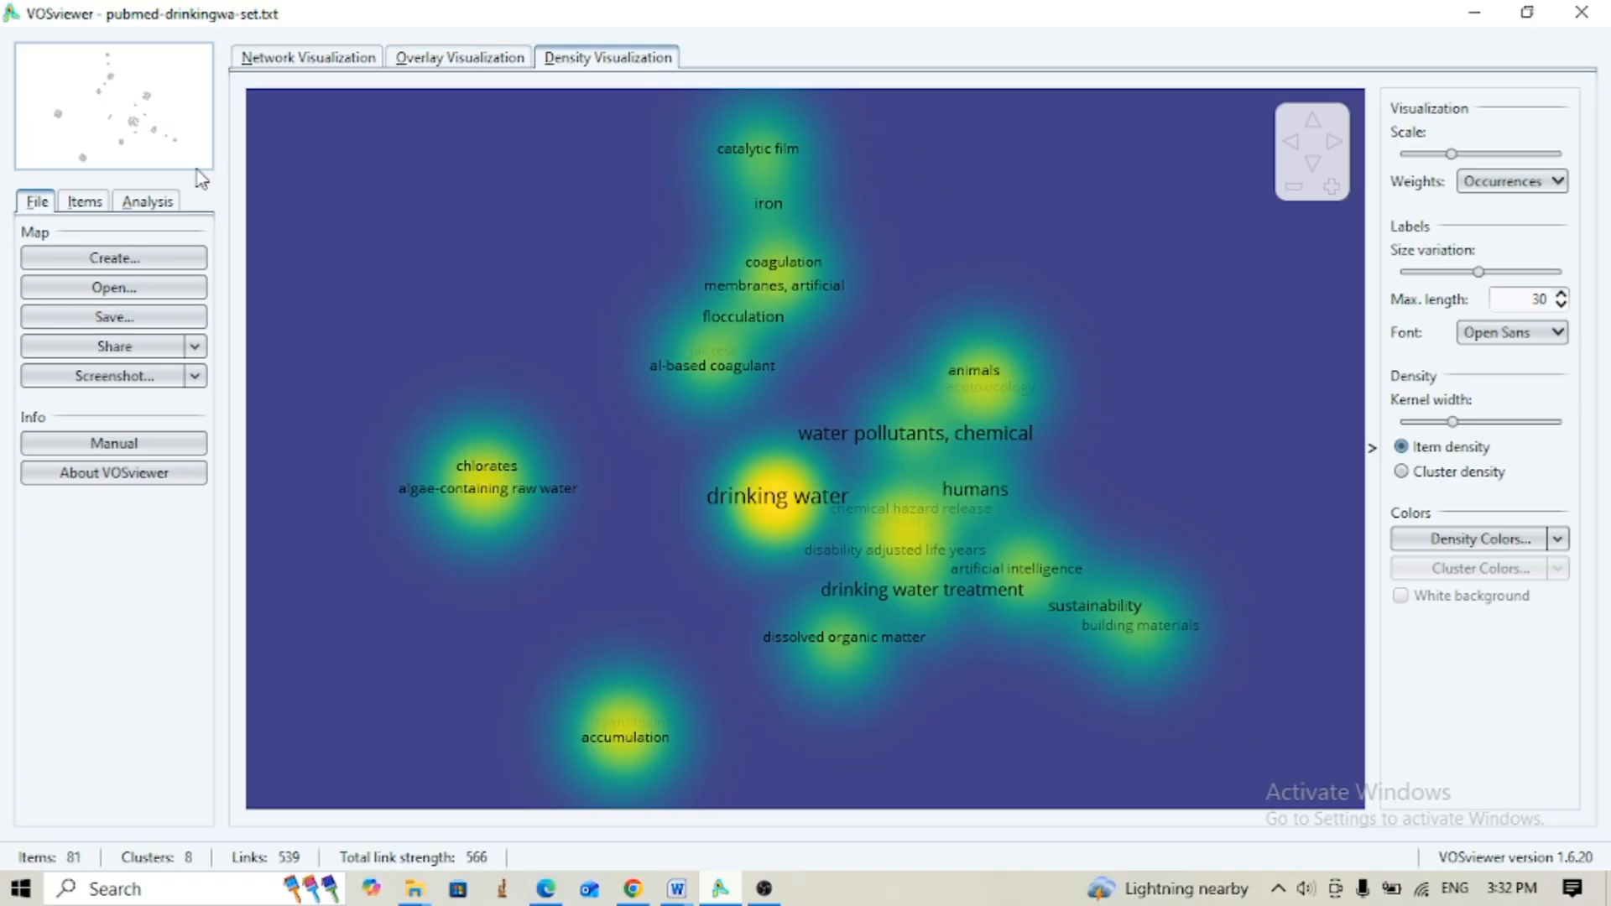
{"action": "left_click", "coordinate": [260, 60]}
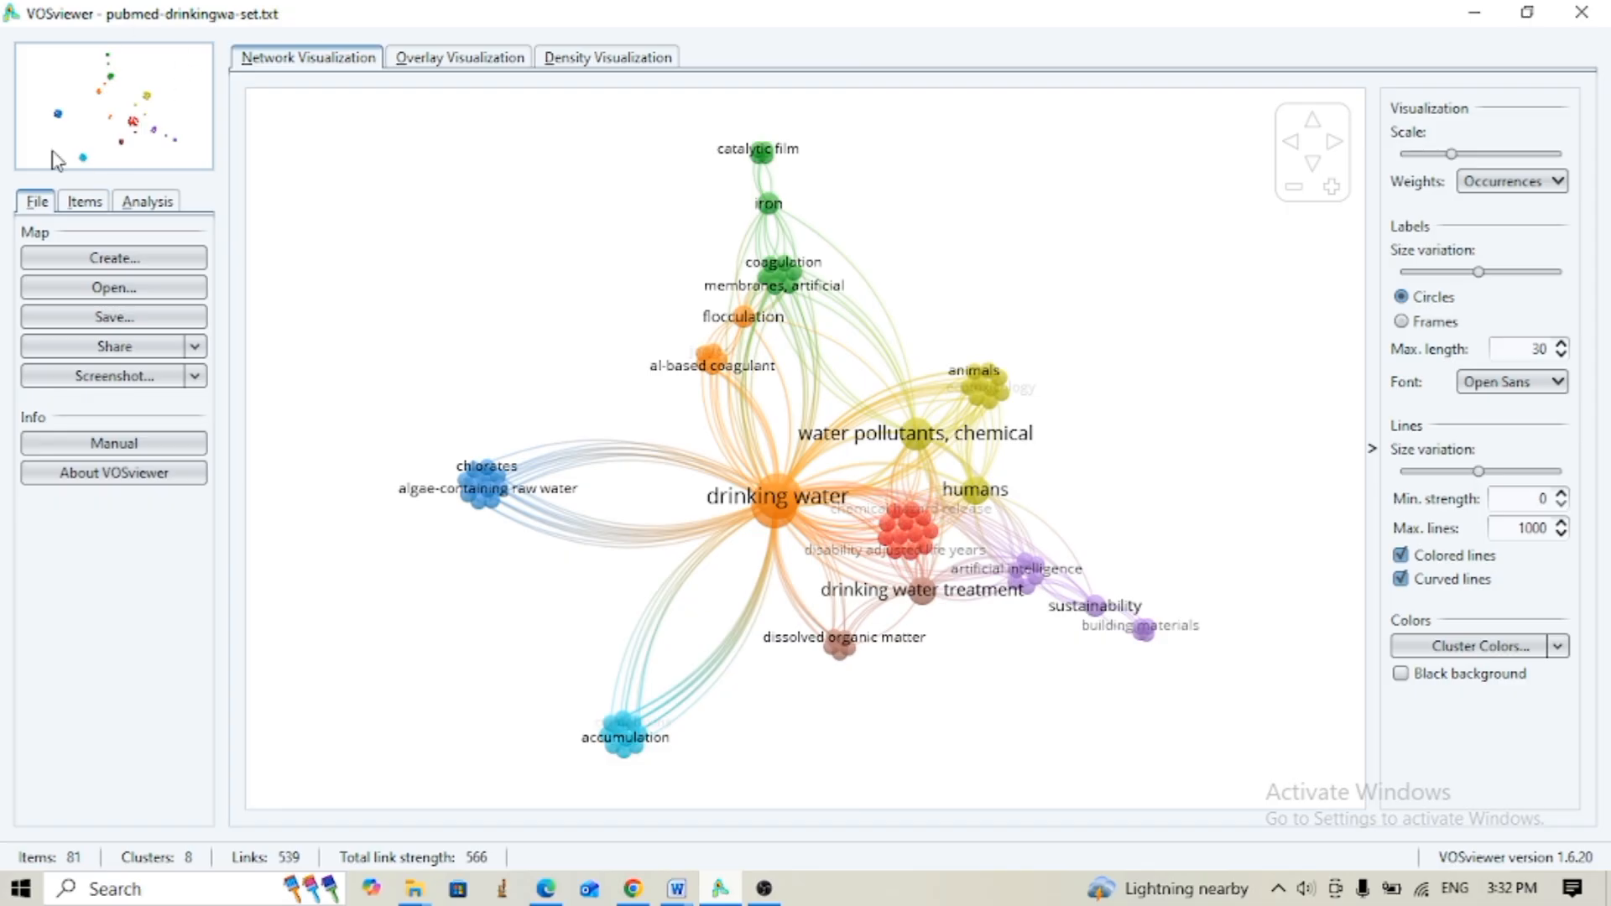
Browse the map's items grouped by cluster and view the available normalization methods without changing the current one
{"action": "left_click", "coordinate": [83, 204]}
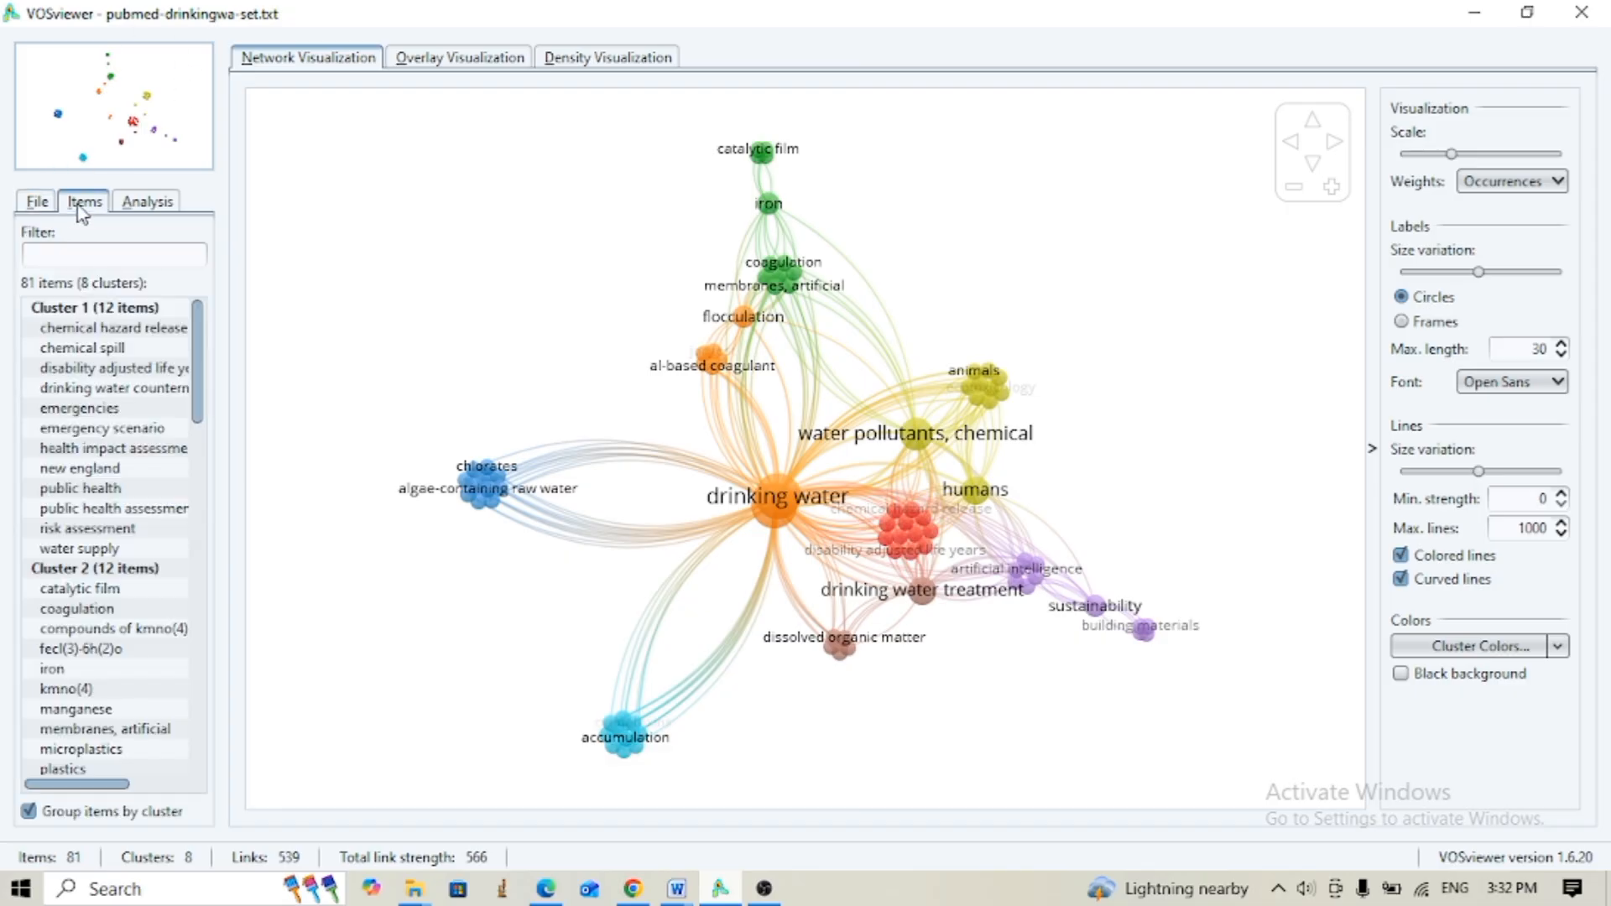
{"action": "left_click_drag", "start_coordinate": [199, 340], "coordinate": [209, 230]}
{"action": "left_click", "coordinate": [172, 204]}
{"action": "left_click", "coordinate": [183, 265]}
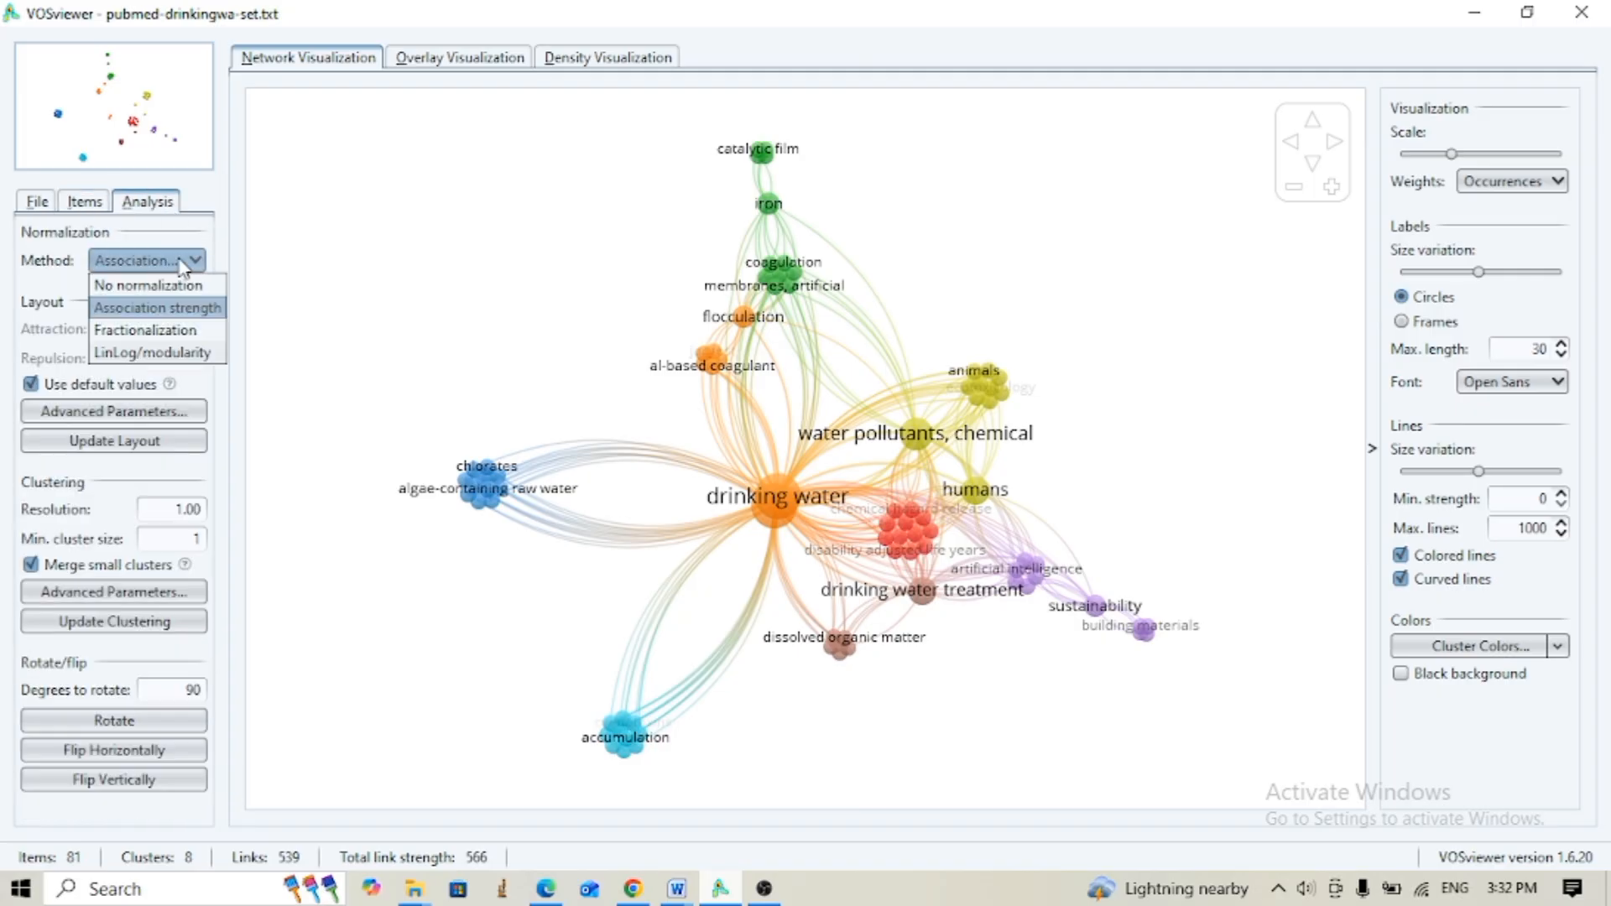
{"action": "left_click", "coordinate": [270, 461]}
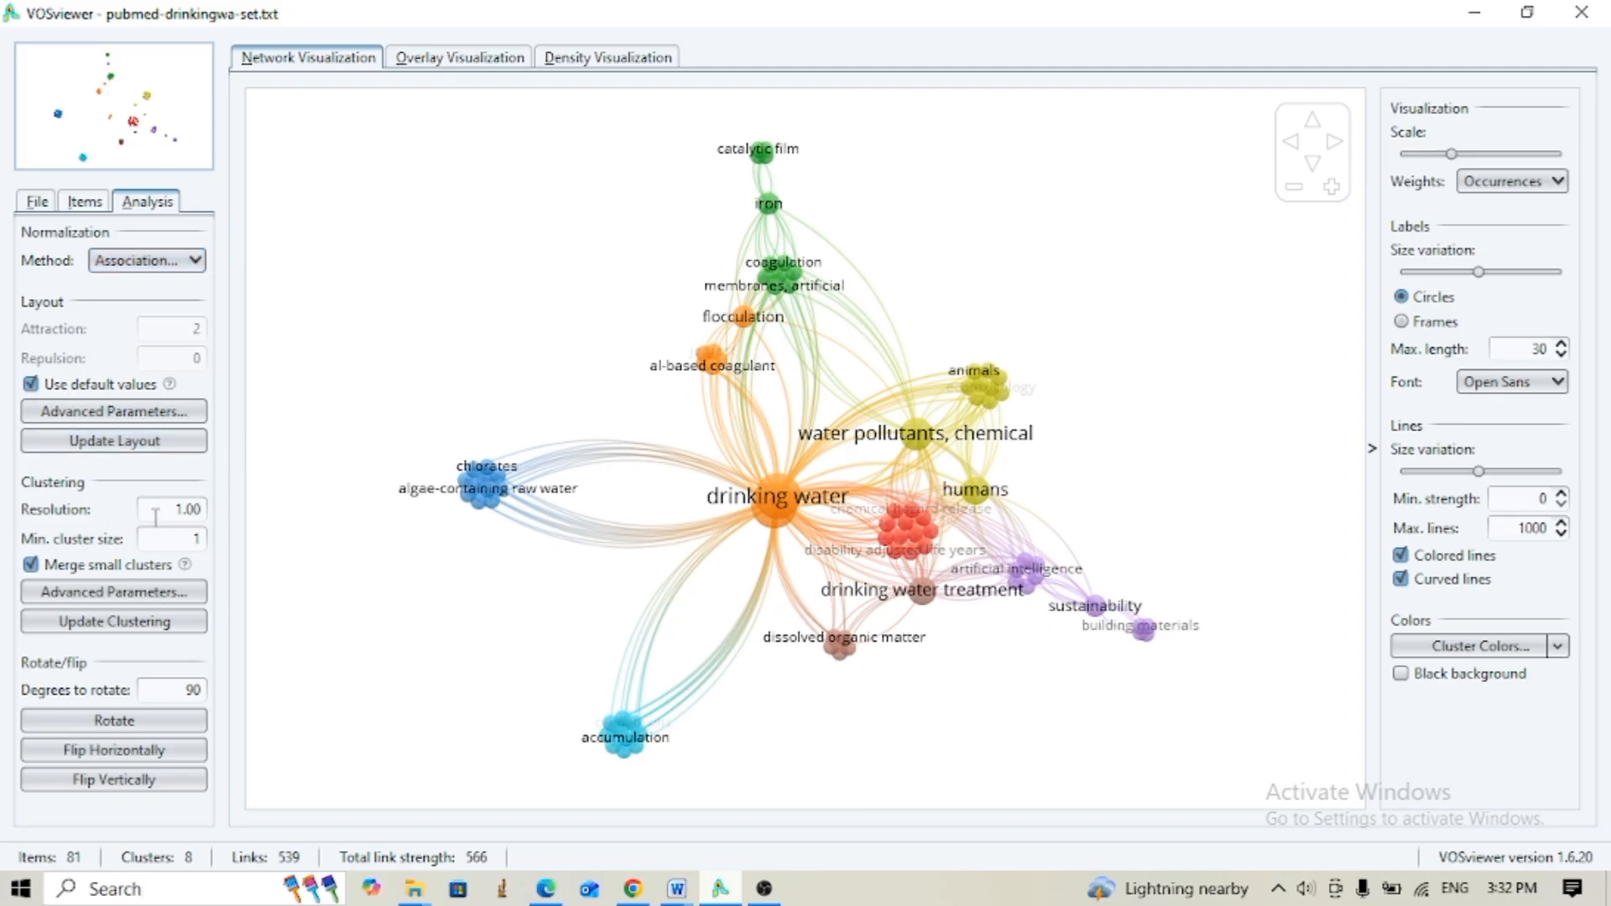
Rotate the network map repeatedly by 90 degrees through a full turn, back to its starting orientation
{"action": "left_click", "coordinate": [123, 722]}
{"action": "left_click", "coordinate": [124, 723]}
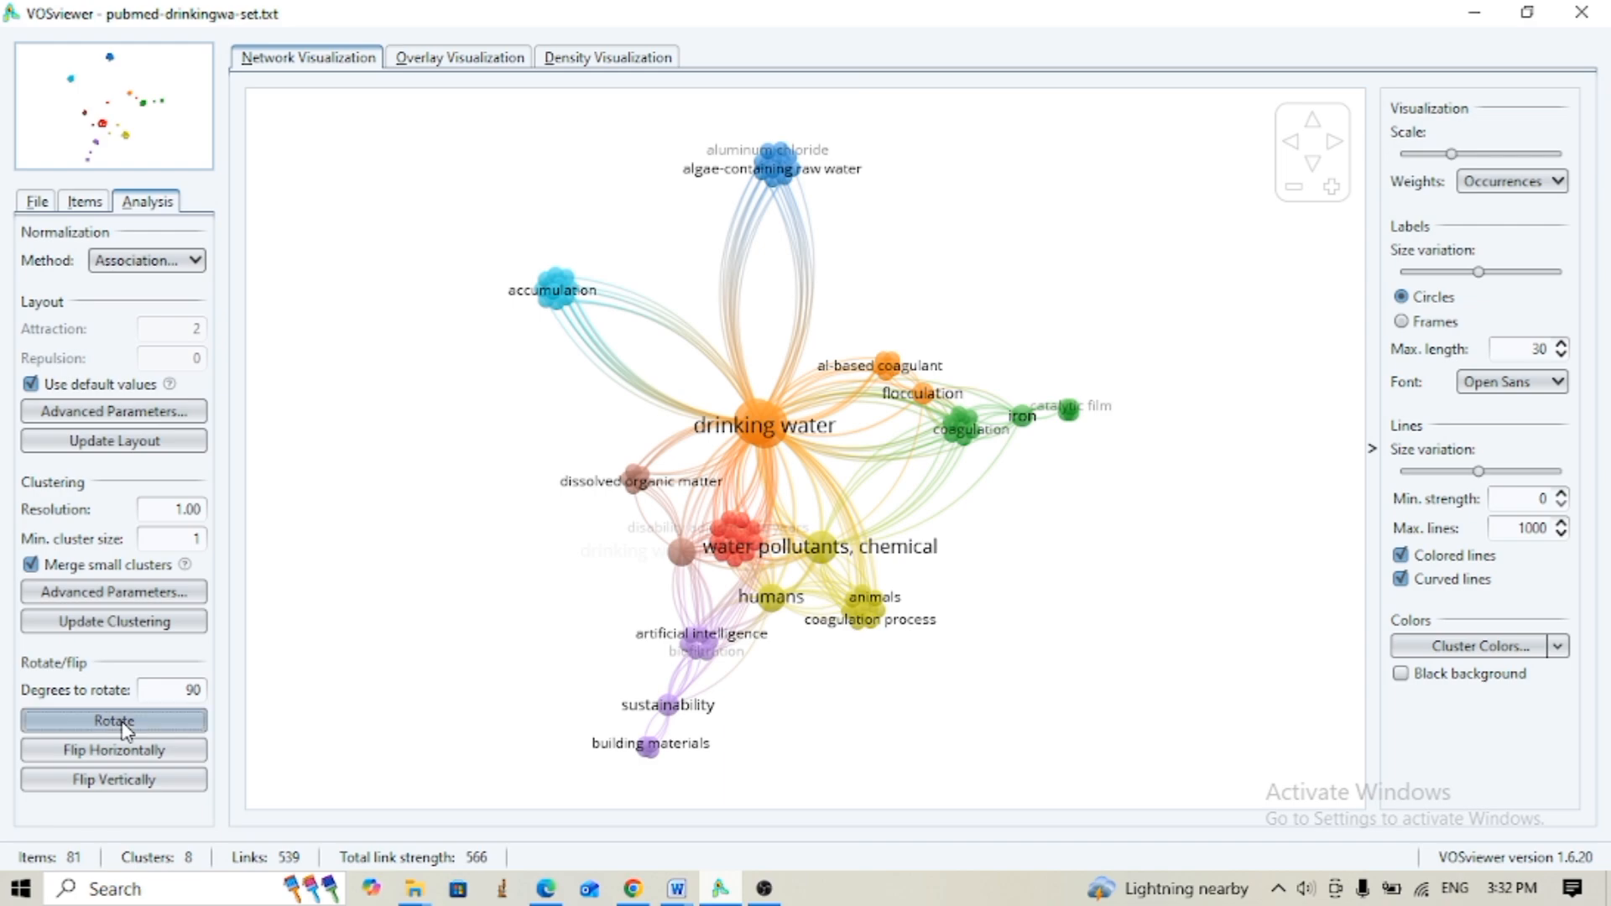
{"action": "left_click", "coordinate": [125, 726]}
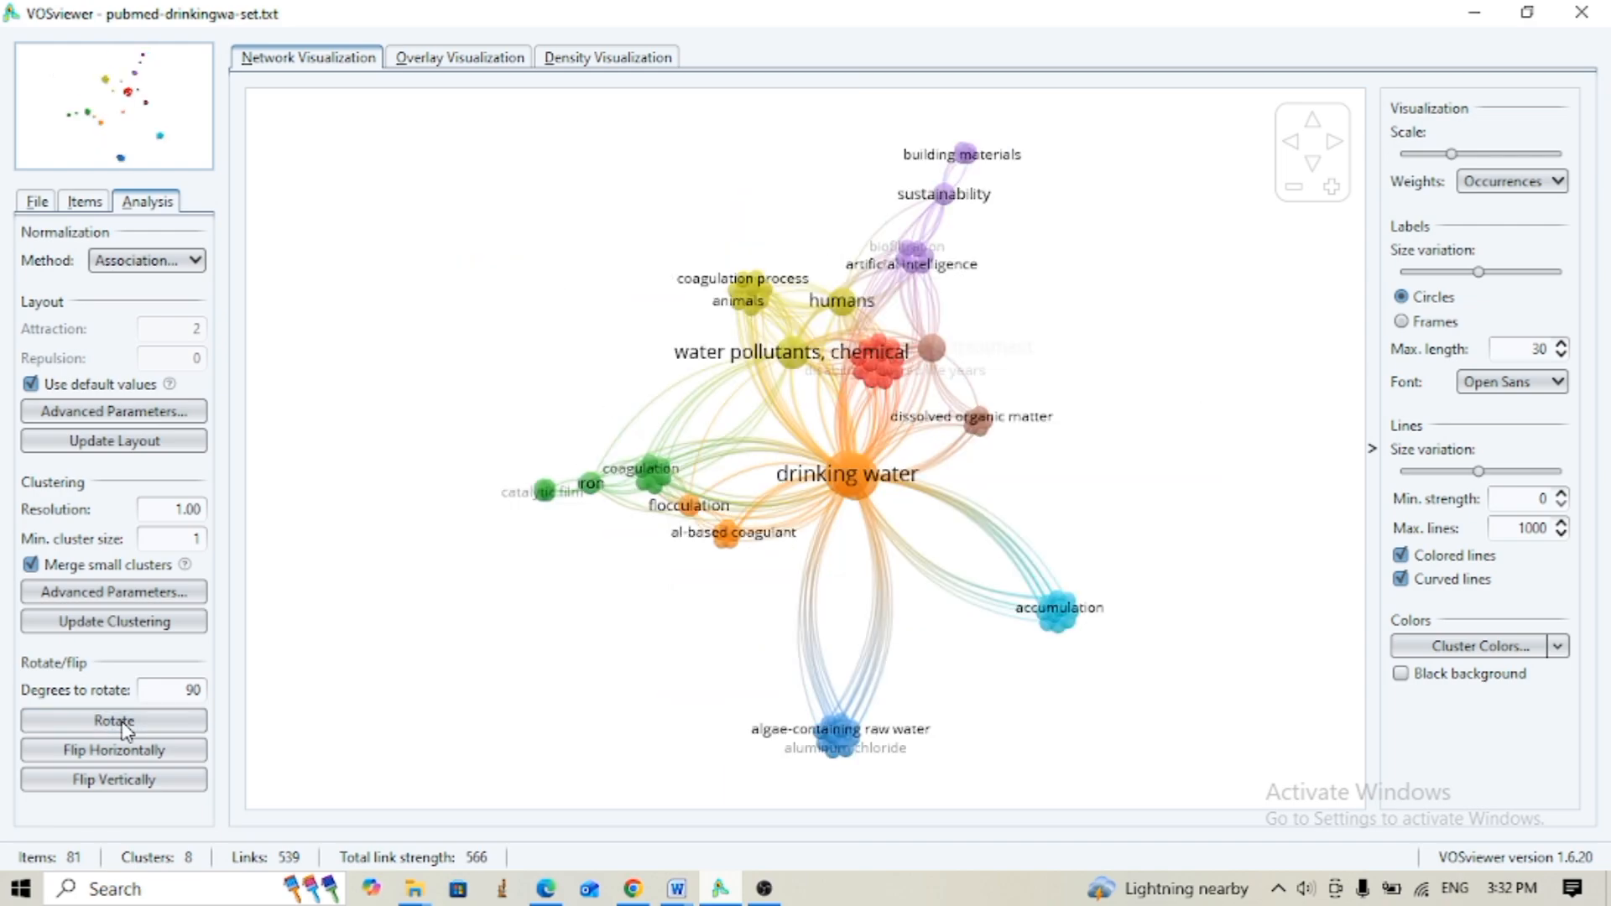
{"action": "left_click", "coordinate": [125, 726]}
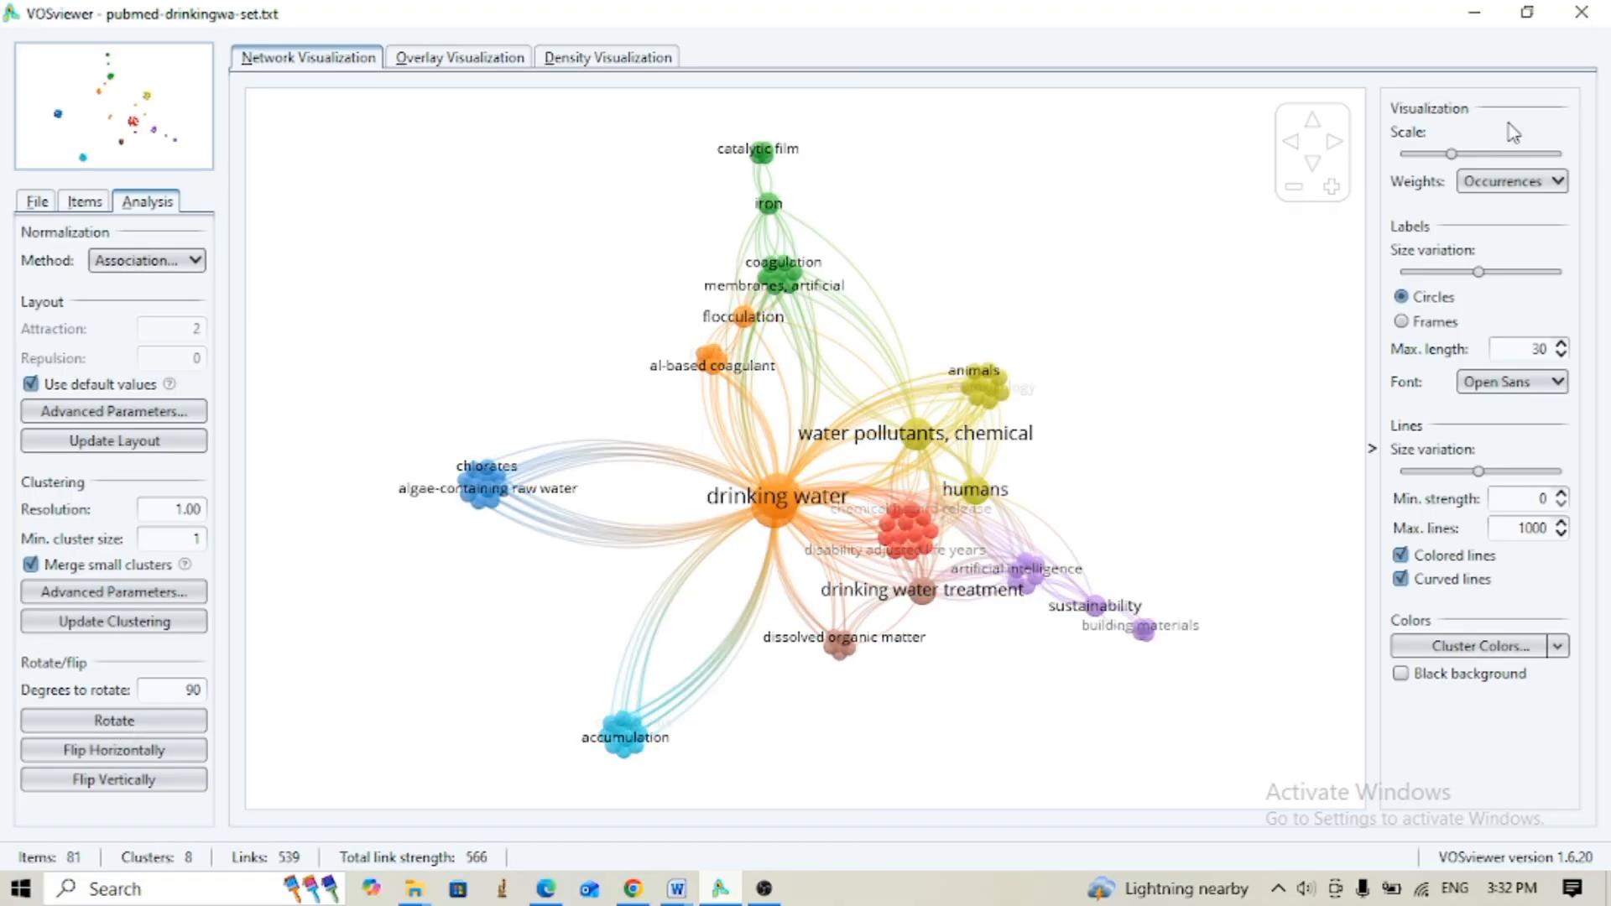
Enlarge the map's labels and circles by raising the visualization scale to 1.82, and reduce it to slightly above the original scale
{"action": "left_click_drag", "start_coordinate": [1454, 156], "coordinate": [1555, 174]}
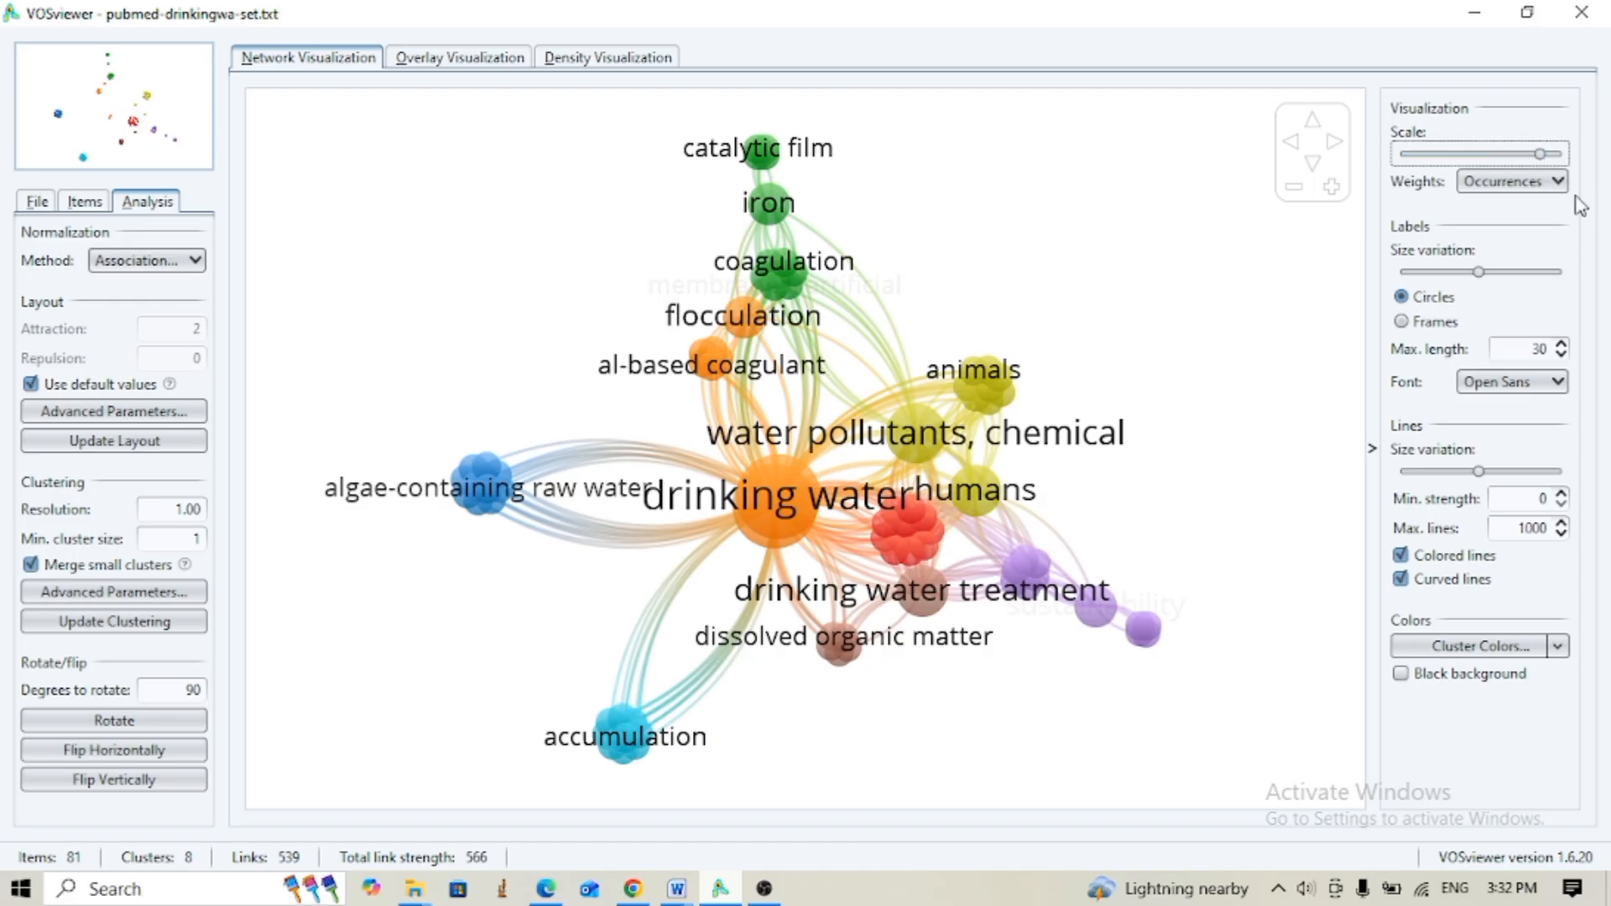
{"action": "mouse_move", "coordinate": [1544, 151]}
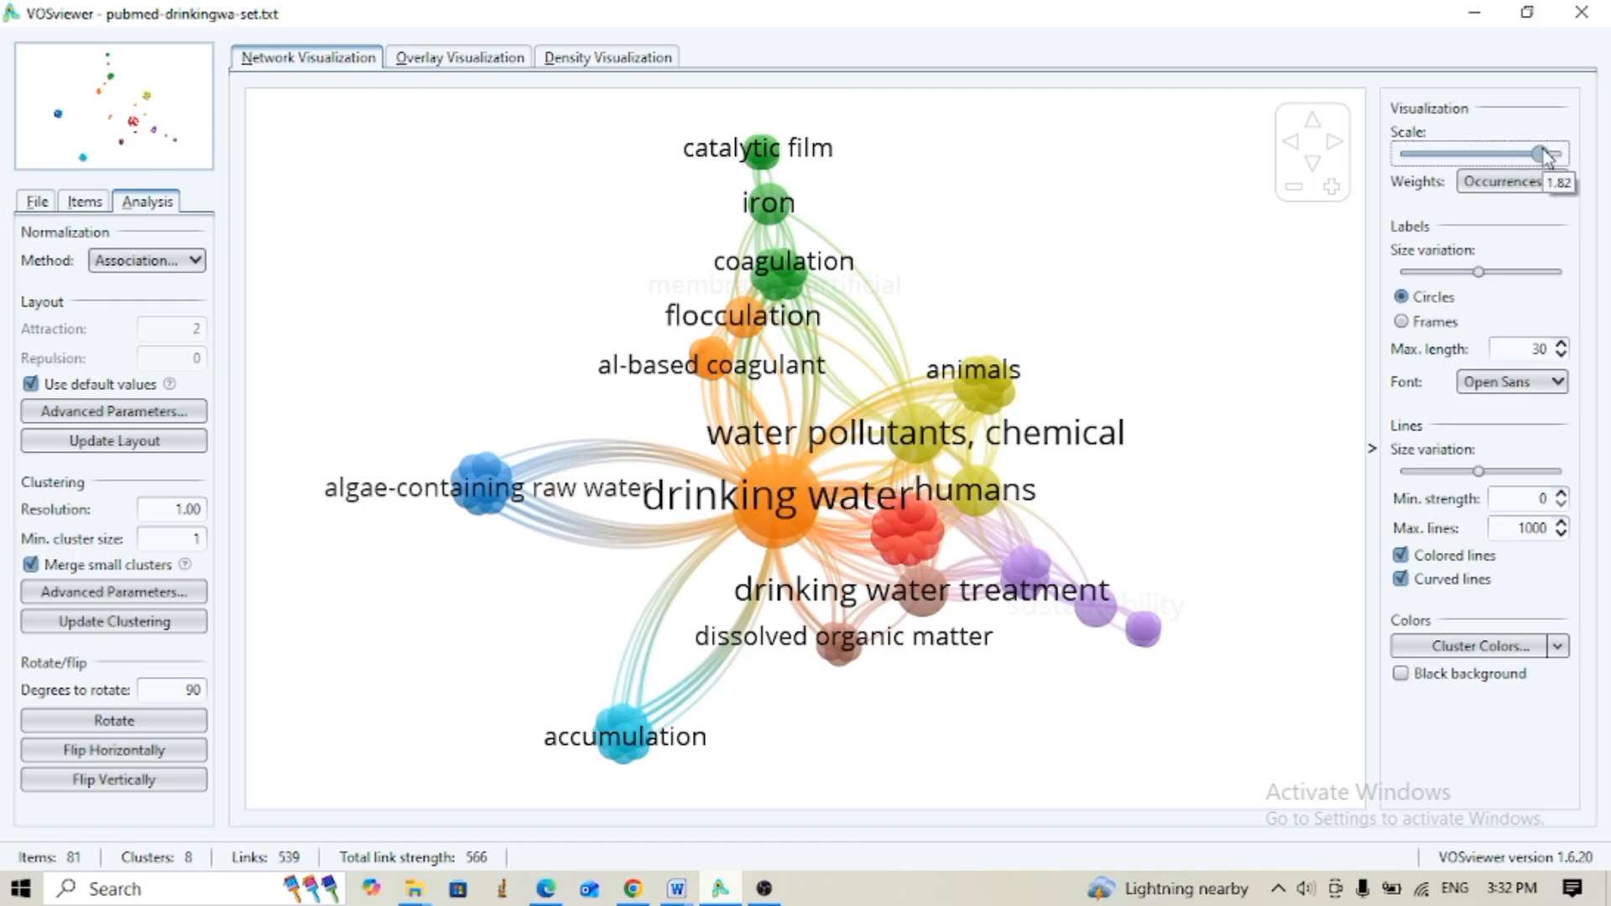
{"action": "left_click_drag", "start_coordinate": [1546, 156], "coordinate": [1485, 160]}
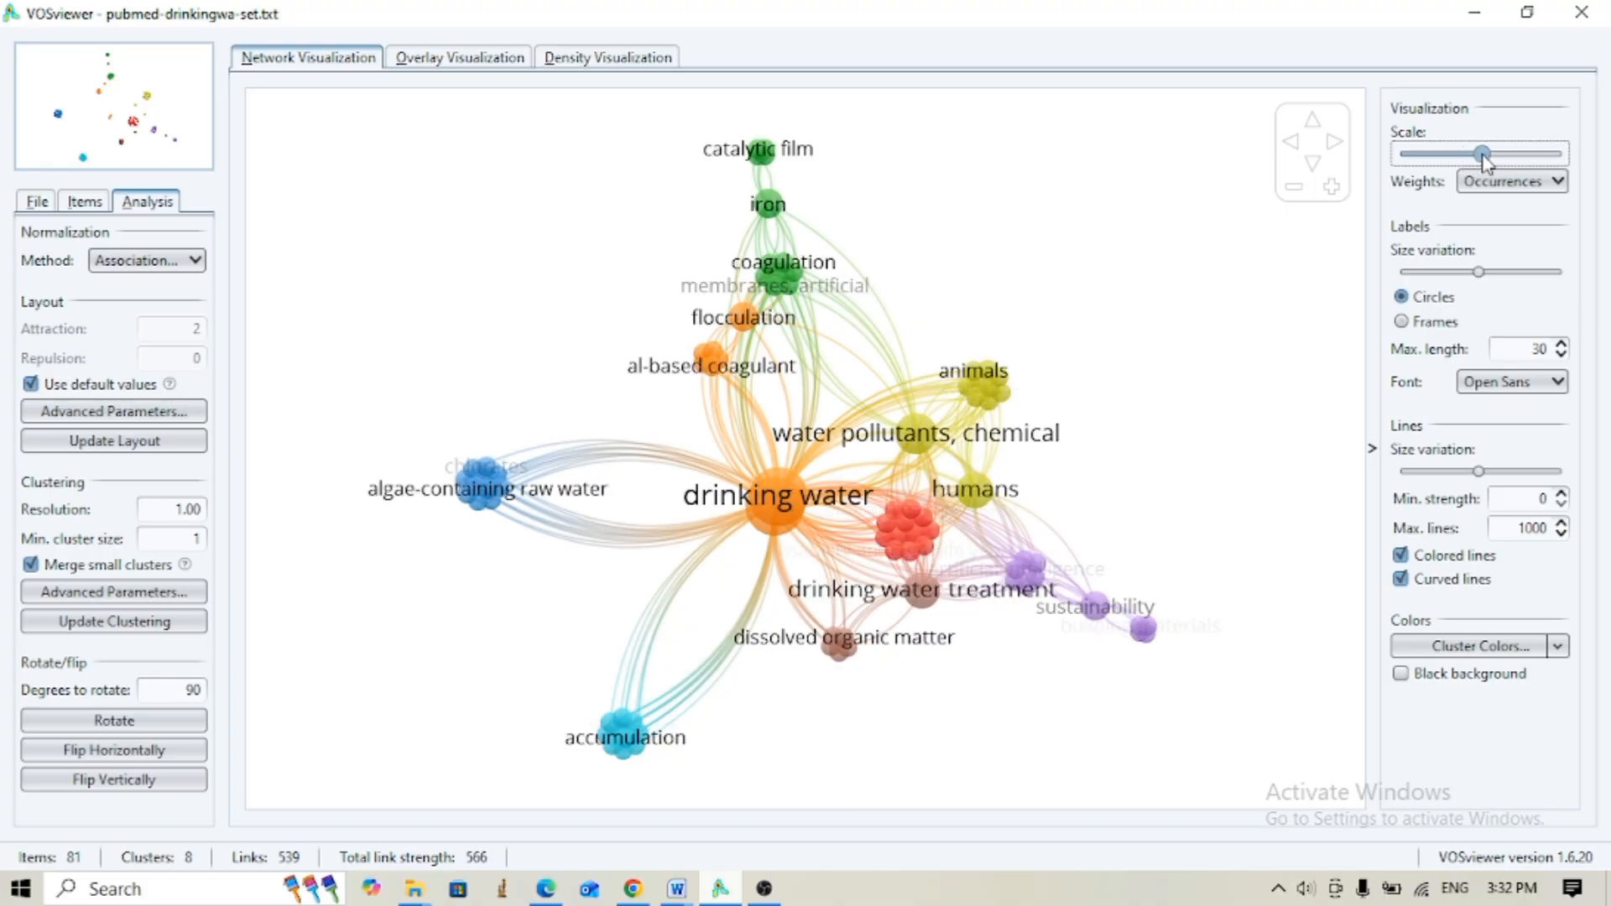
Weight the map items by links, and change the weights to total link strength
{"action": "left_click", "coordinate": [1548, 182]}
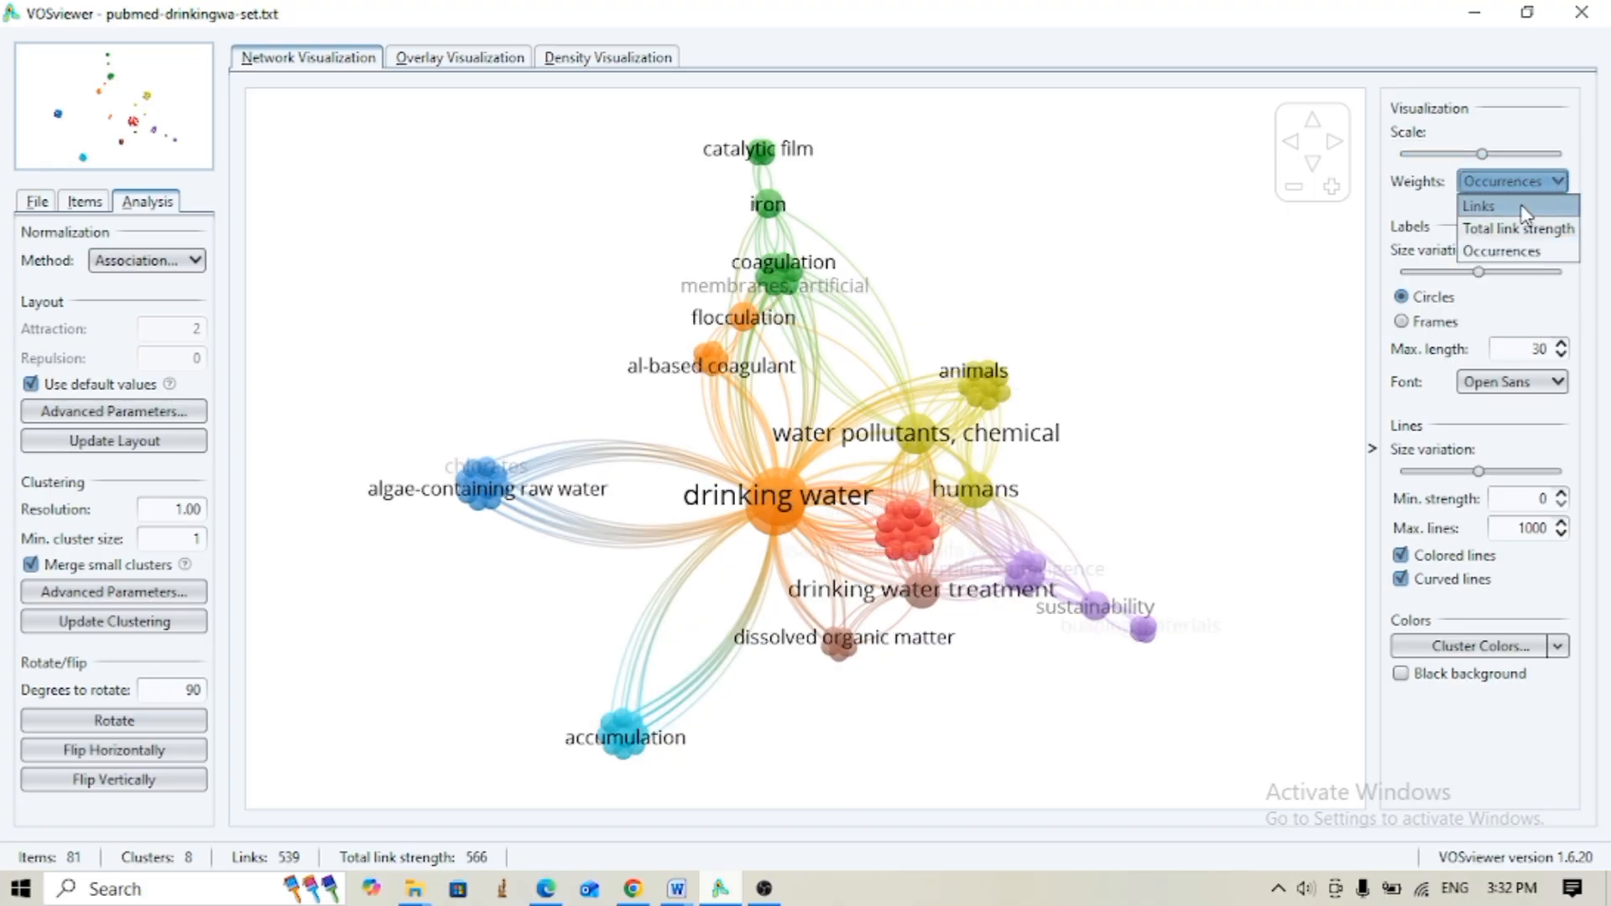
{"action": "left_click", "coordinate": [1524, 208]}
{"action": "left_click", "coordinate": [1553, 183]}
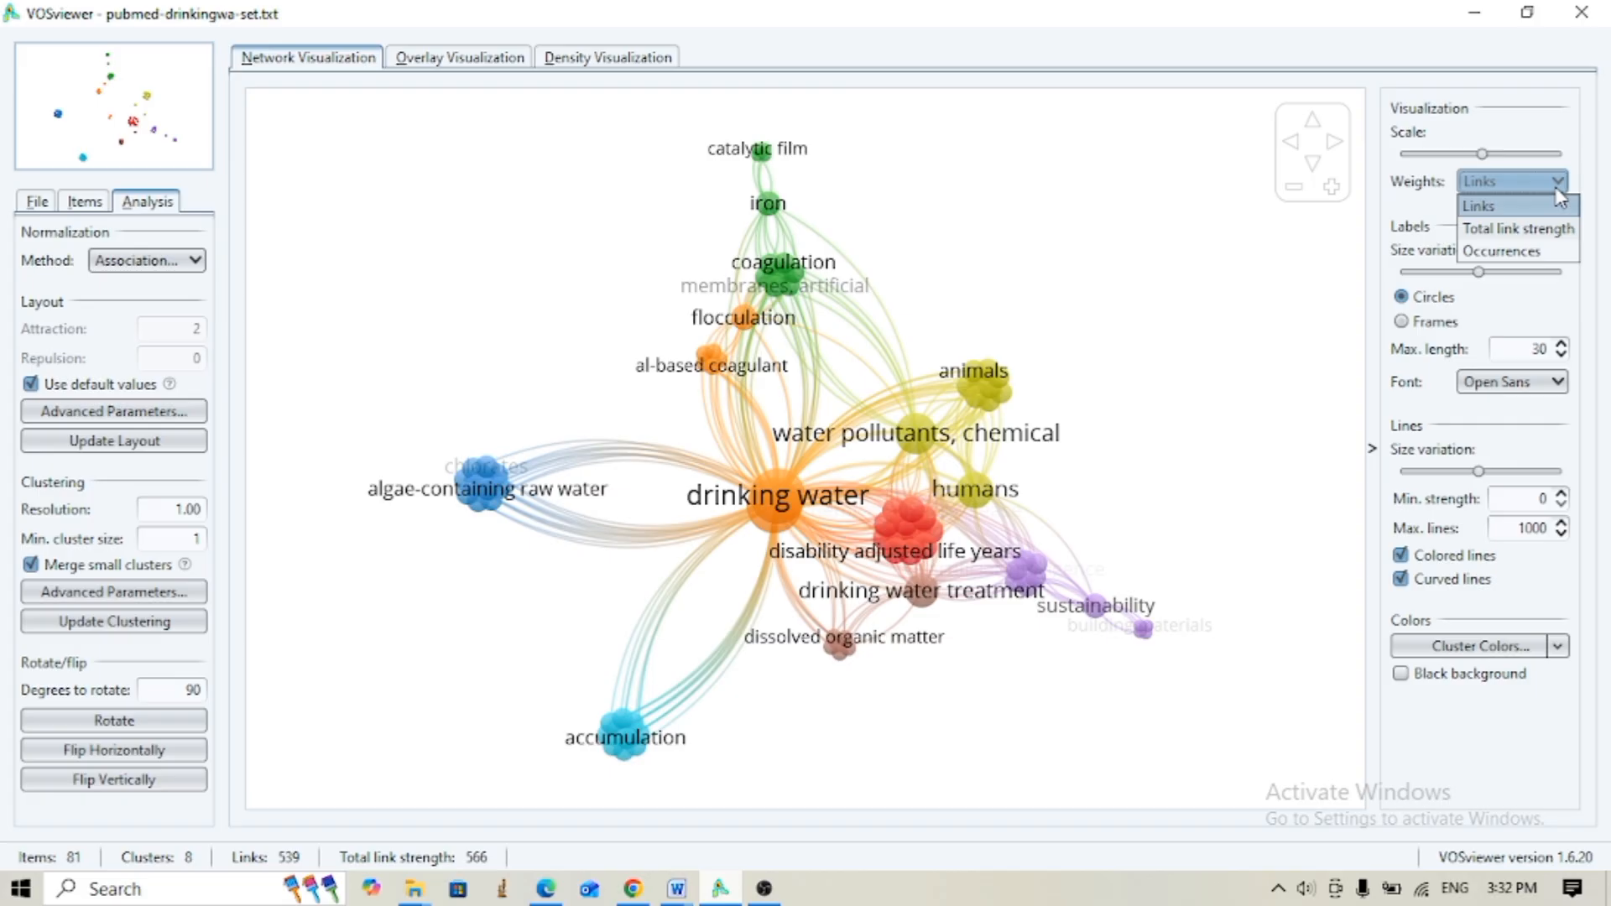
{"action": "left_click", "coordinate": [1537, 231]}
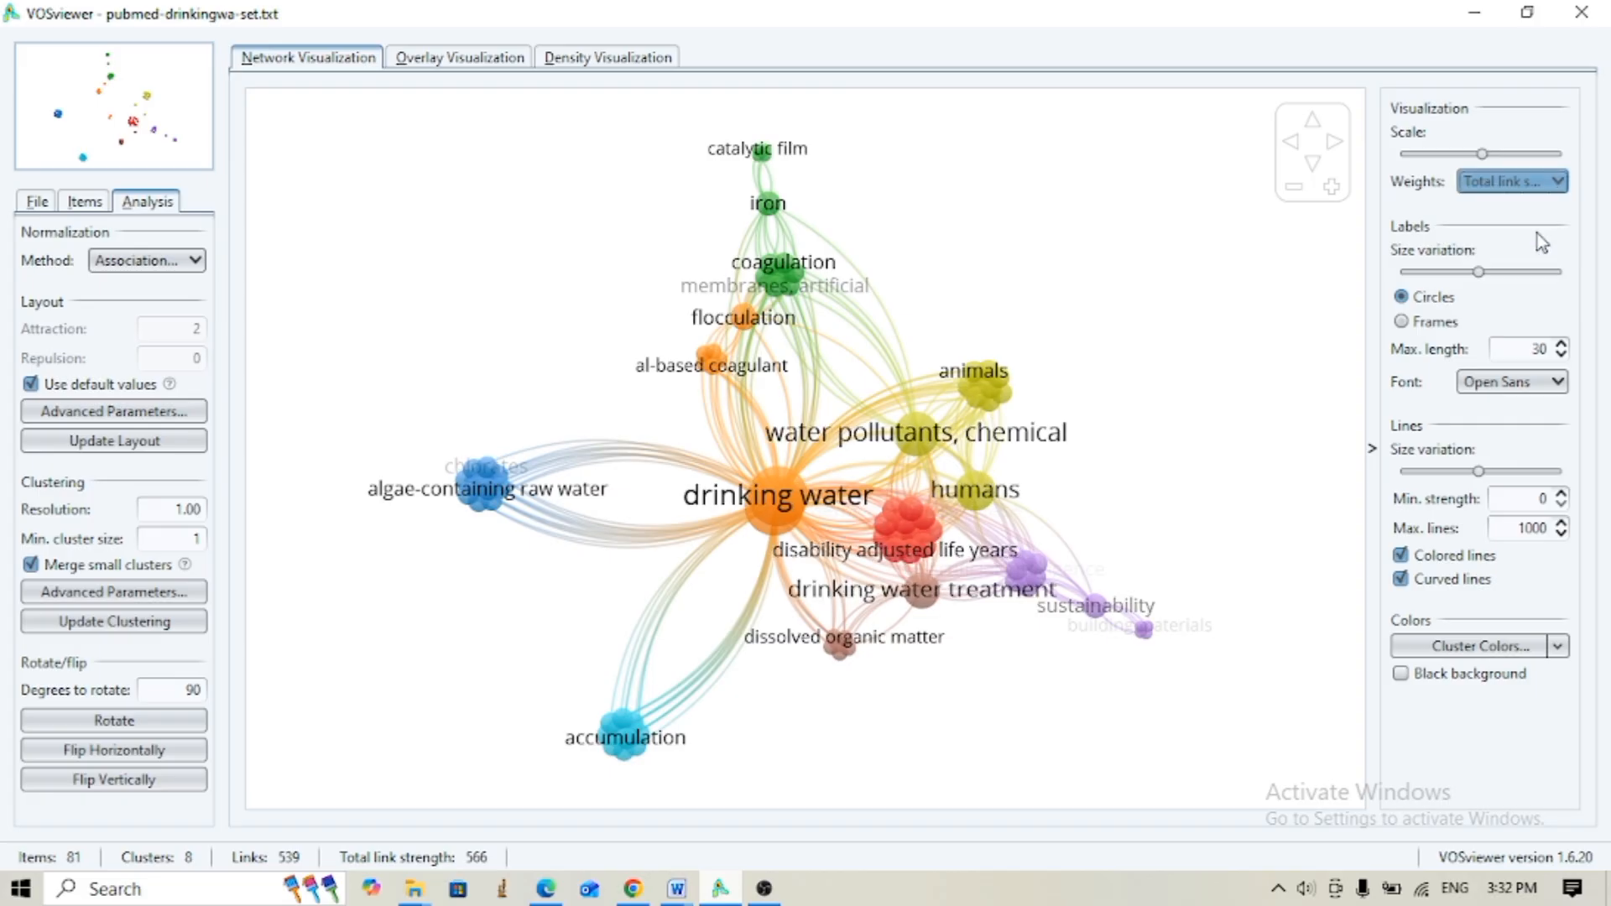
Raise the label size variation to its maximum, and preview the map items as frames before returning them to circles
{"action": "mouse_move", "coordinate": [1485, 275]}
{"action": "left_click_drag", "start_coordinate": [1487, 283], "coordinate": [1559, 285]}
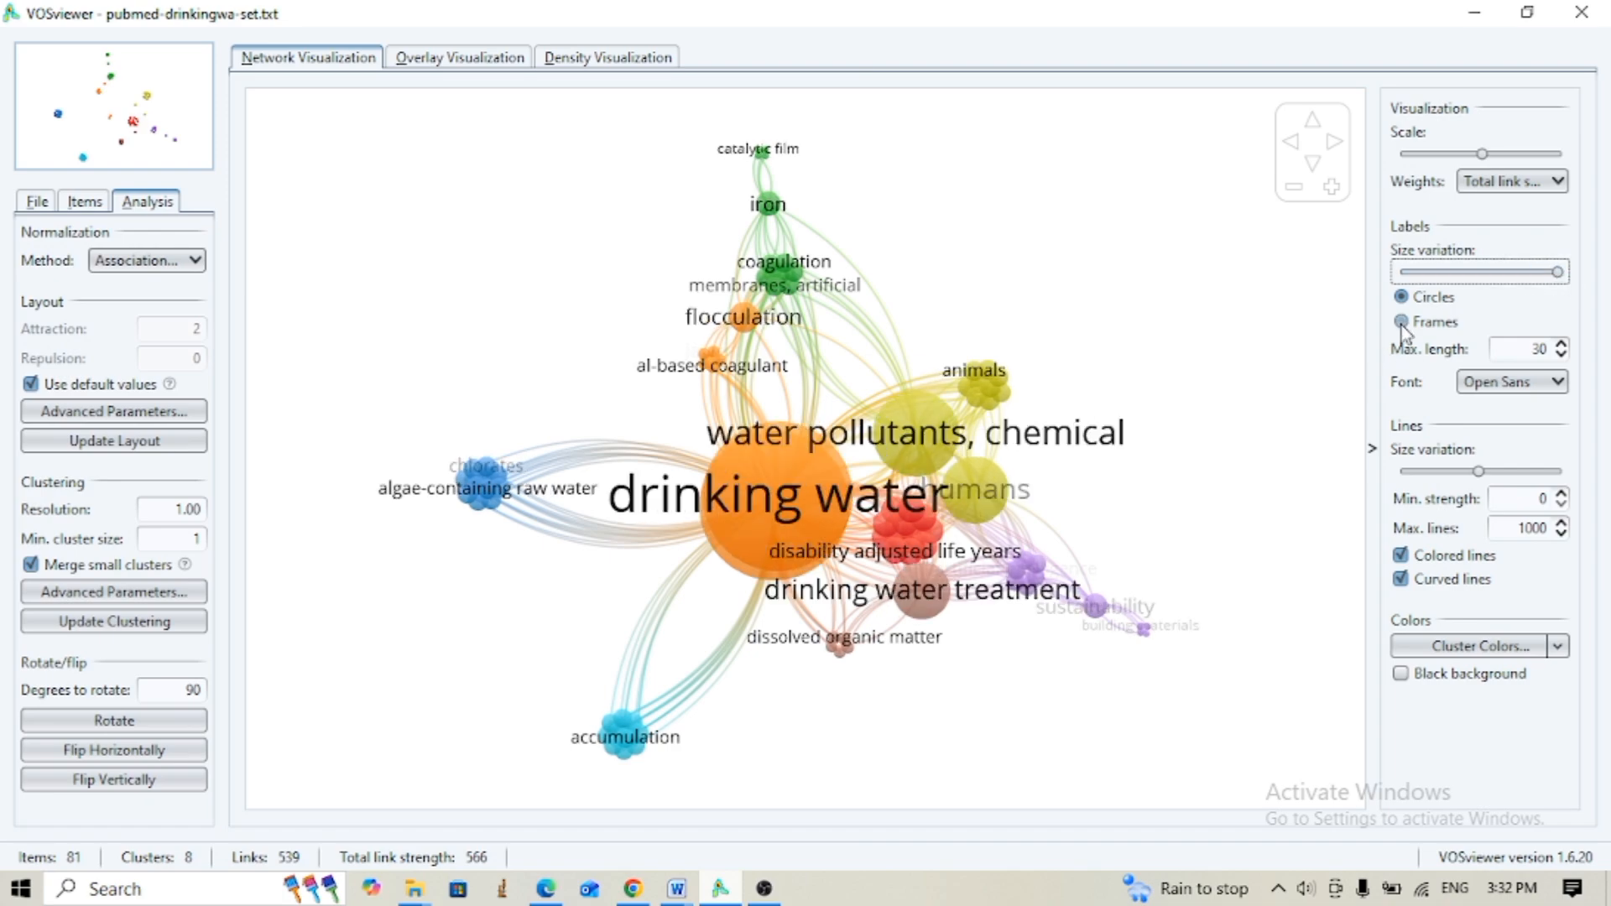
{"action": "left_click", "coordinate": [1400, 322]}
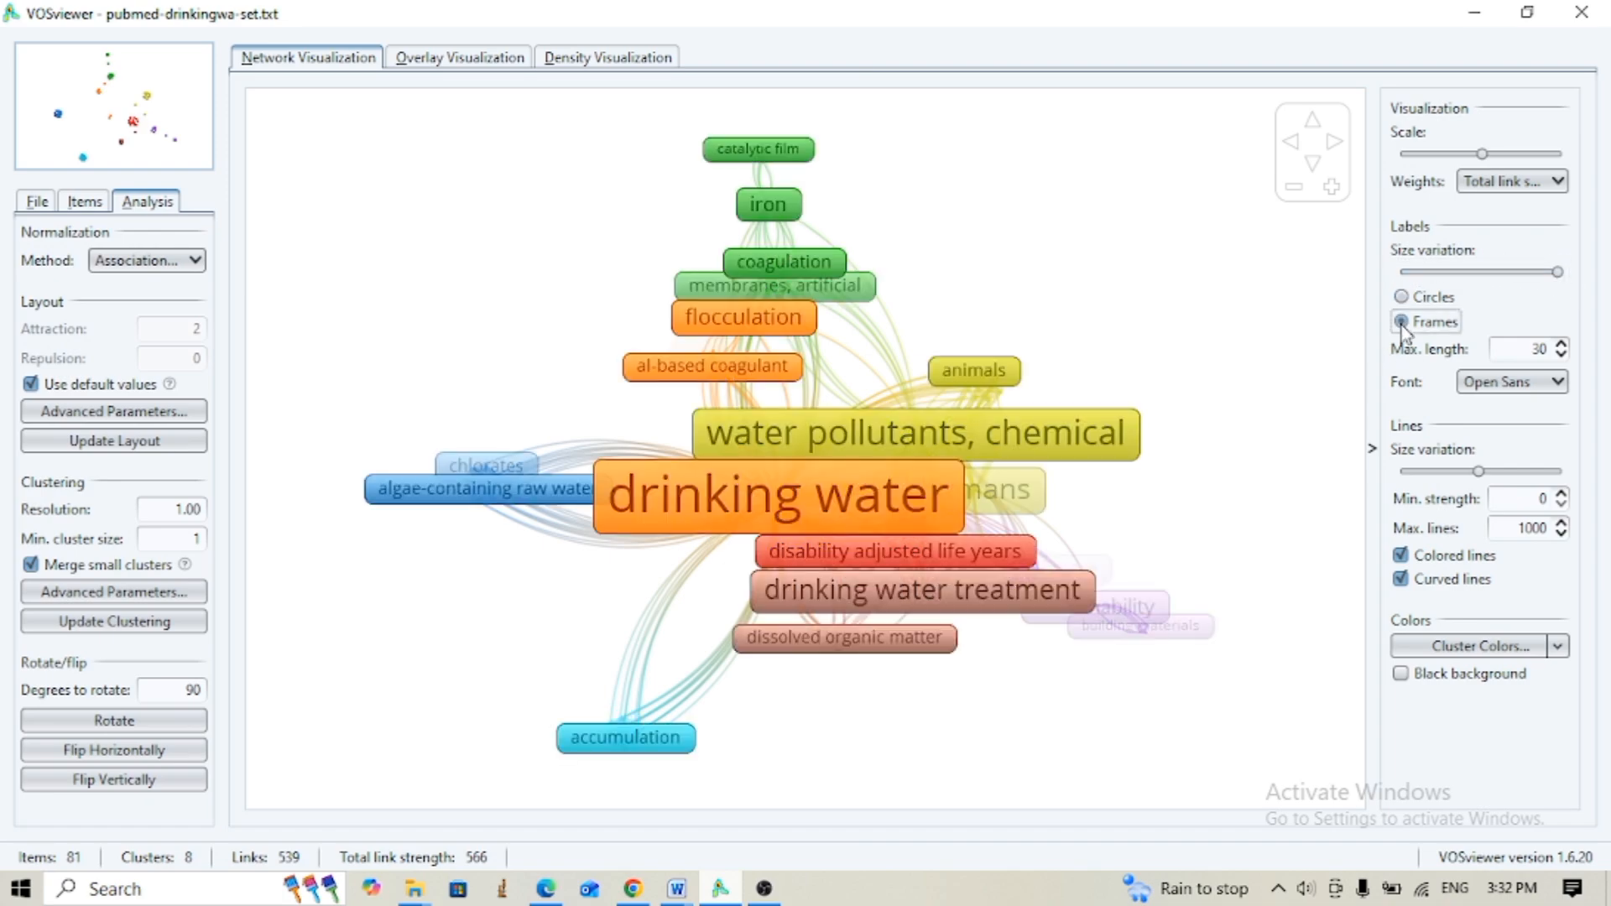
{"action": "left_click", "coordinate": [1400, 297]}
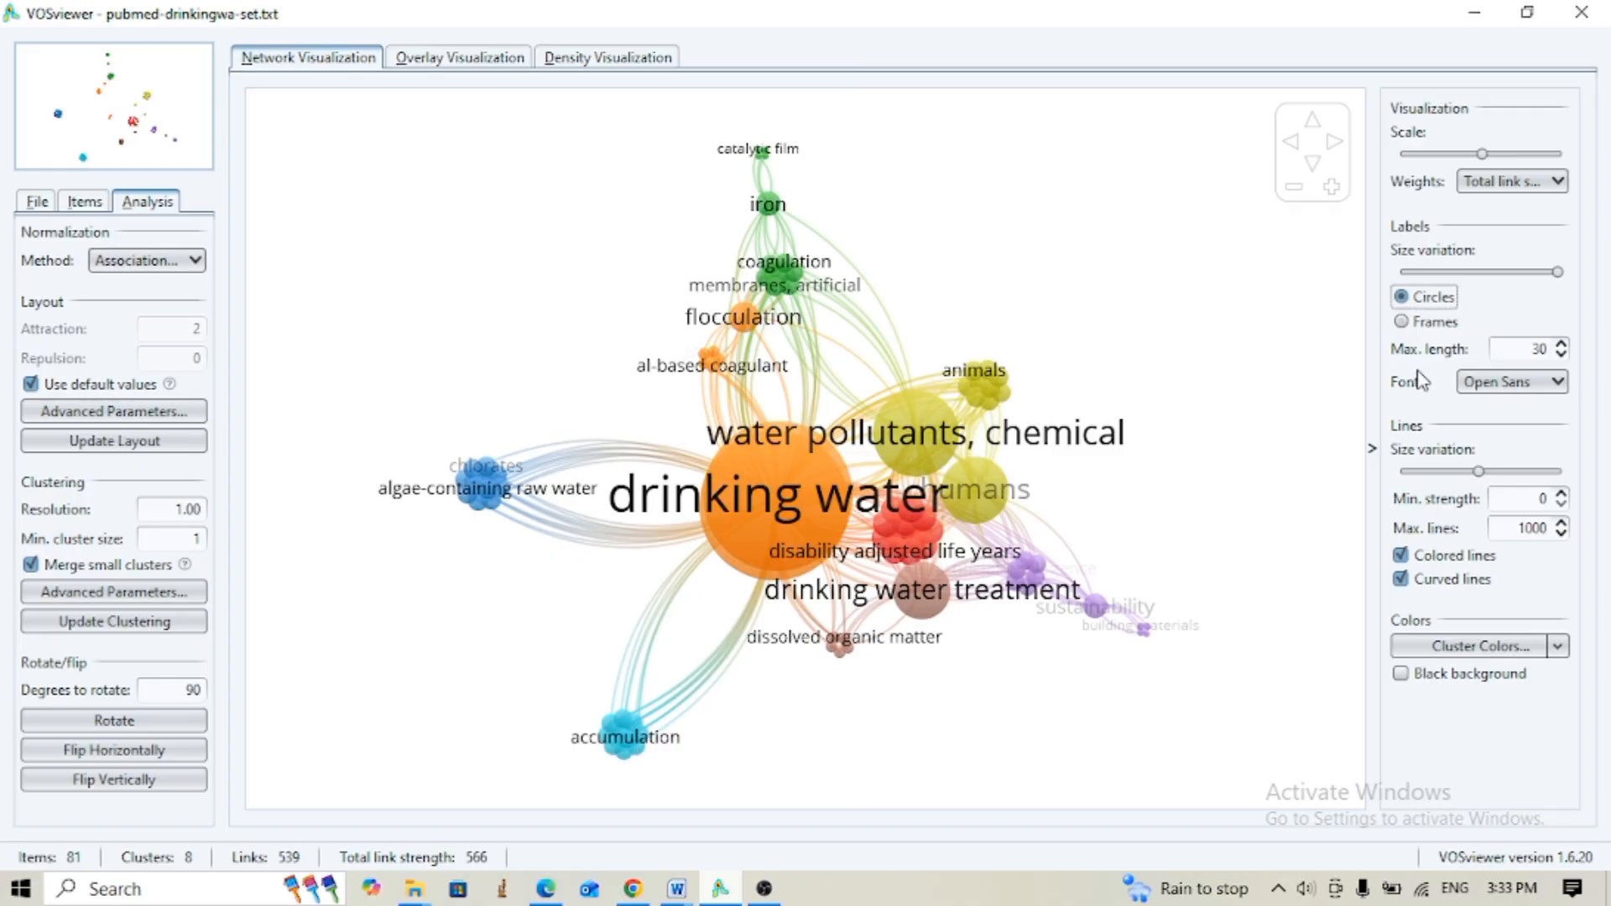
Change the map's label font to SansSerif and increase the size variation of the link lines
{"action": "left_click", "coordinate": [1543, 382]}
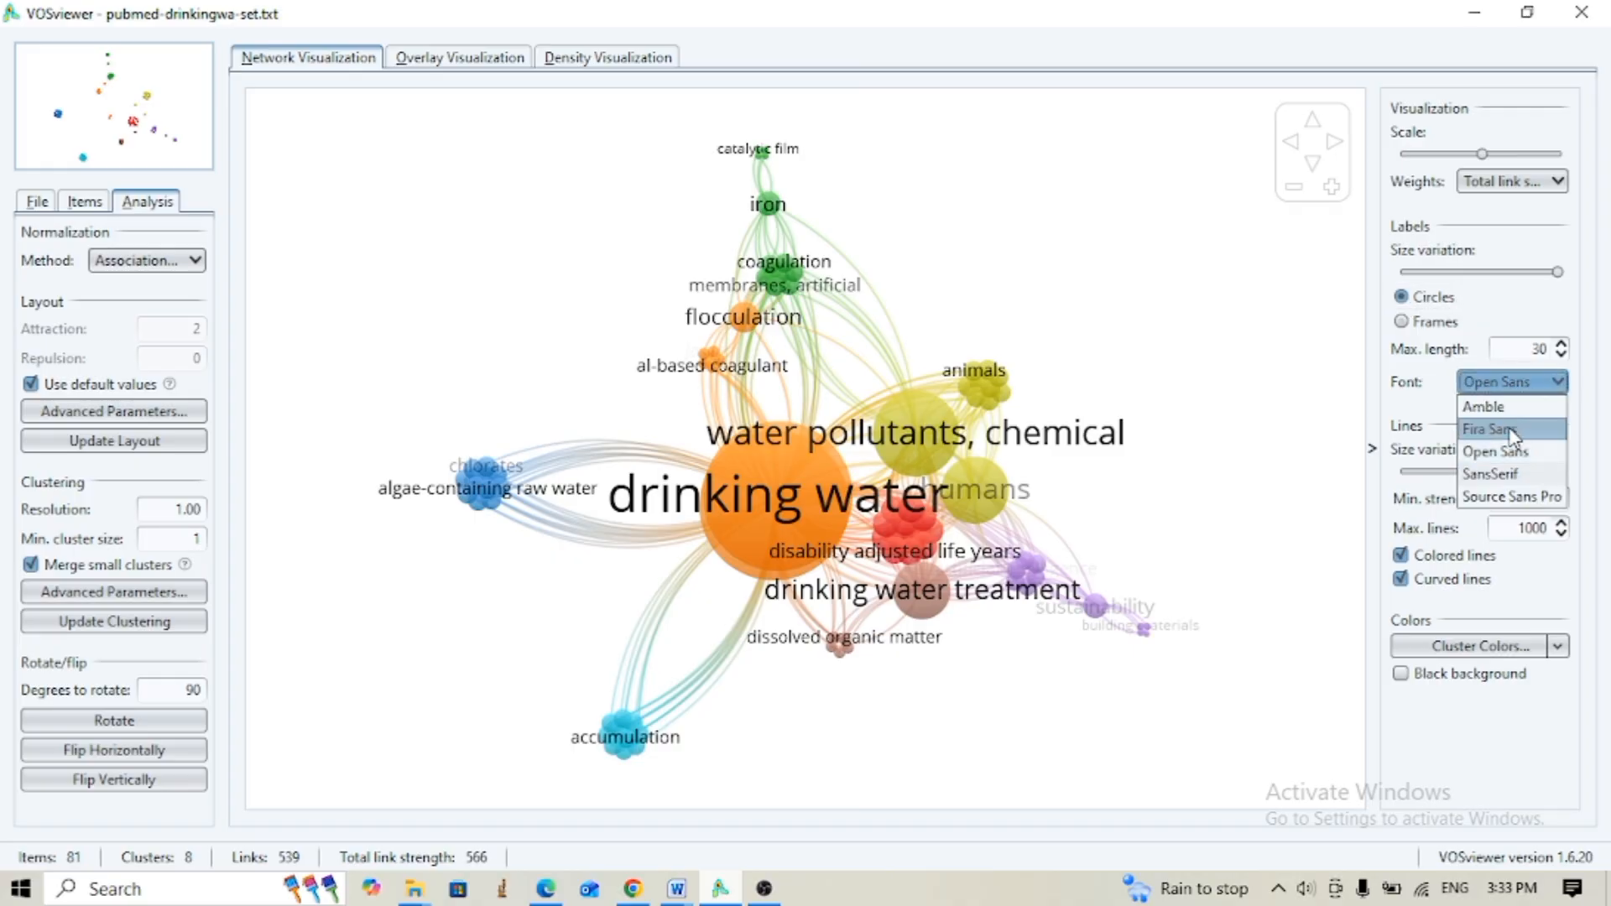
{"action": "left_click", "coordinate": [1499, 475]}
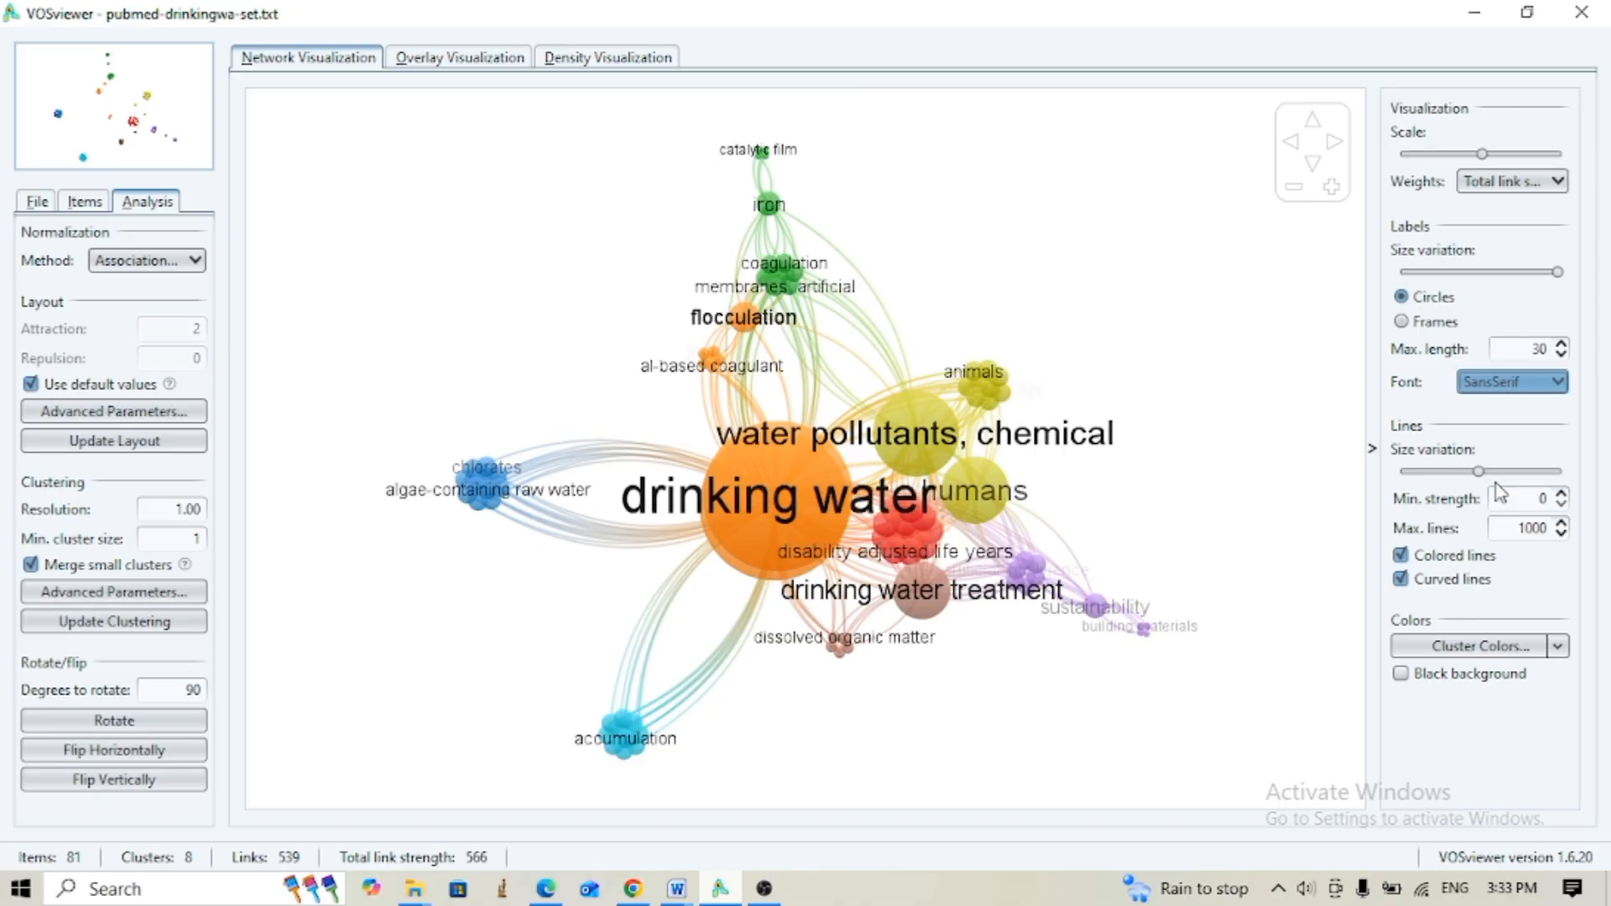
{"action": "left_click", "coordinate": [1548, 393]}
{"action": "left_click", "coordinate": [1548, 393]}
{"action": "left_click_drag", "start_coordinate": [1479, 472], "coordinate": [1534, 476]}
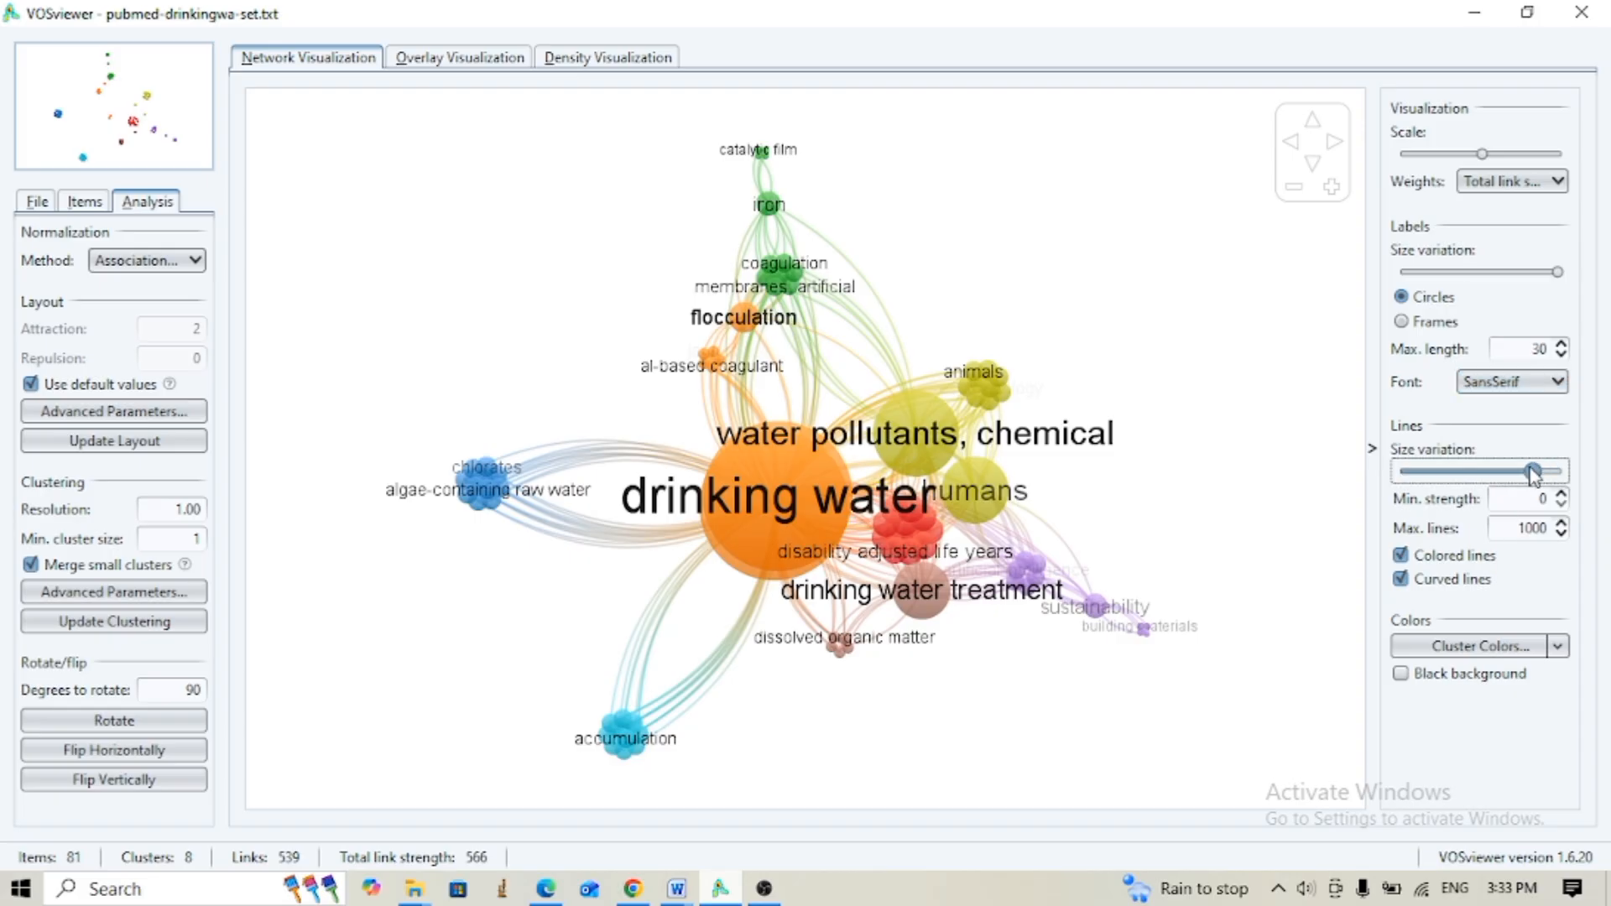
Preview the network map without colored lines and without curved lines, turning each option back on
{"action": "left_click", "coordinate": [1400, 555]}
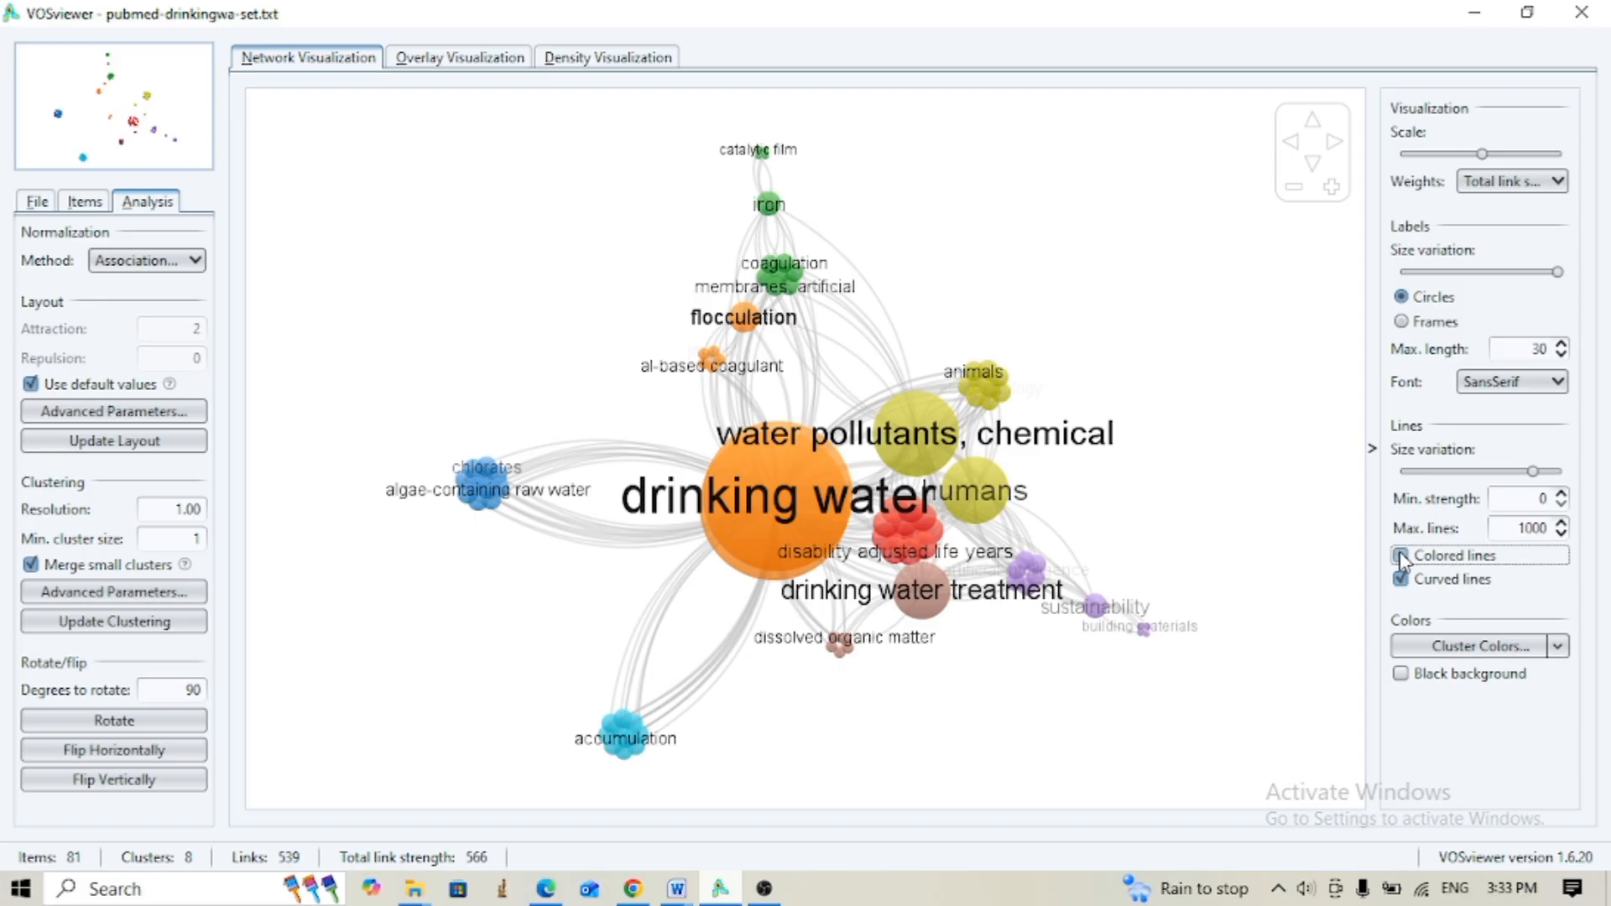
{"action": "left_click", "coordinate": [1400, 555]}
{"action": "left_click", "coordinate": [1400, 579]}
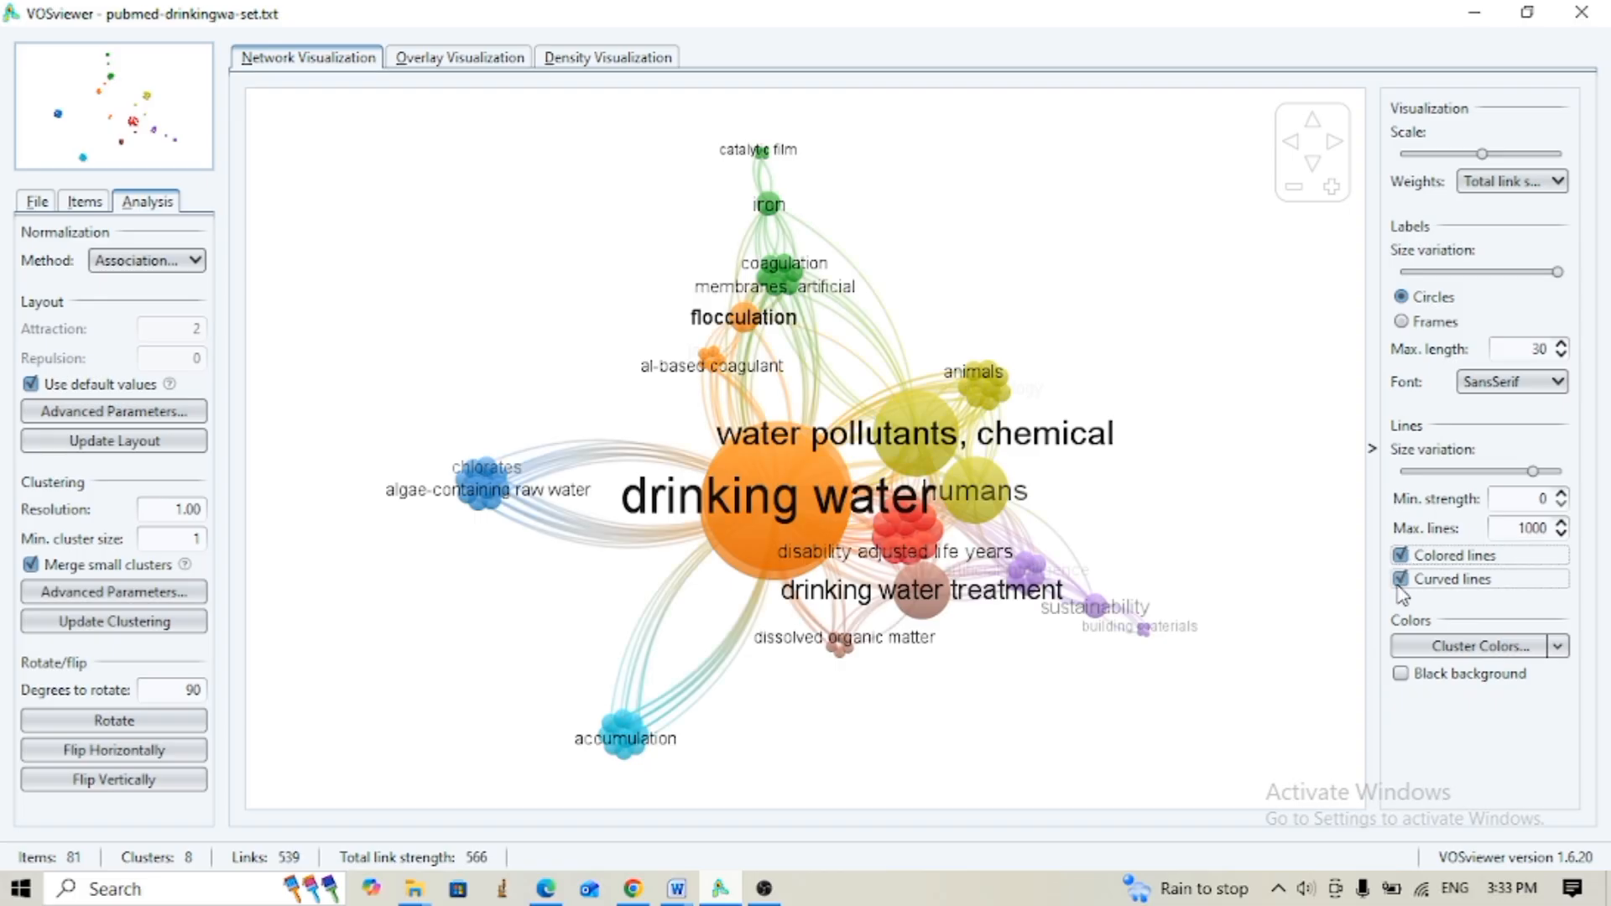
{"action": "left_click", "coordinate": [1400, 579]}
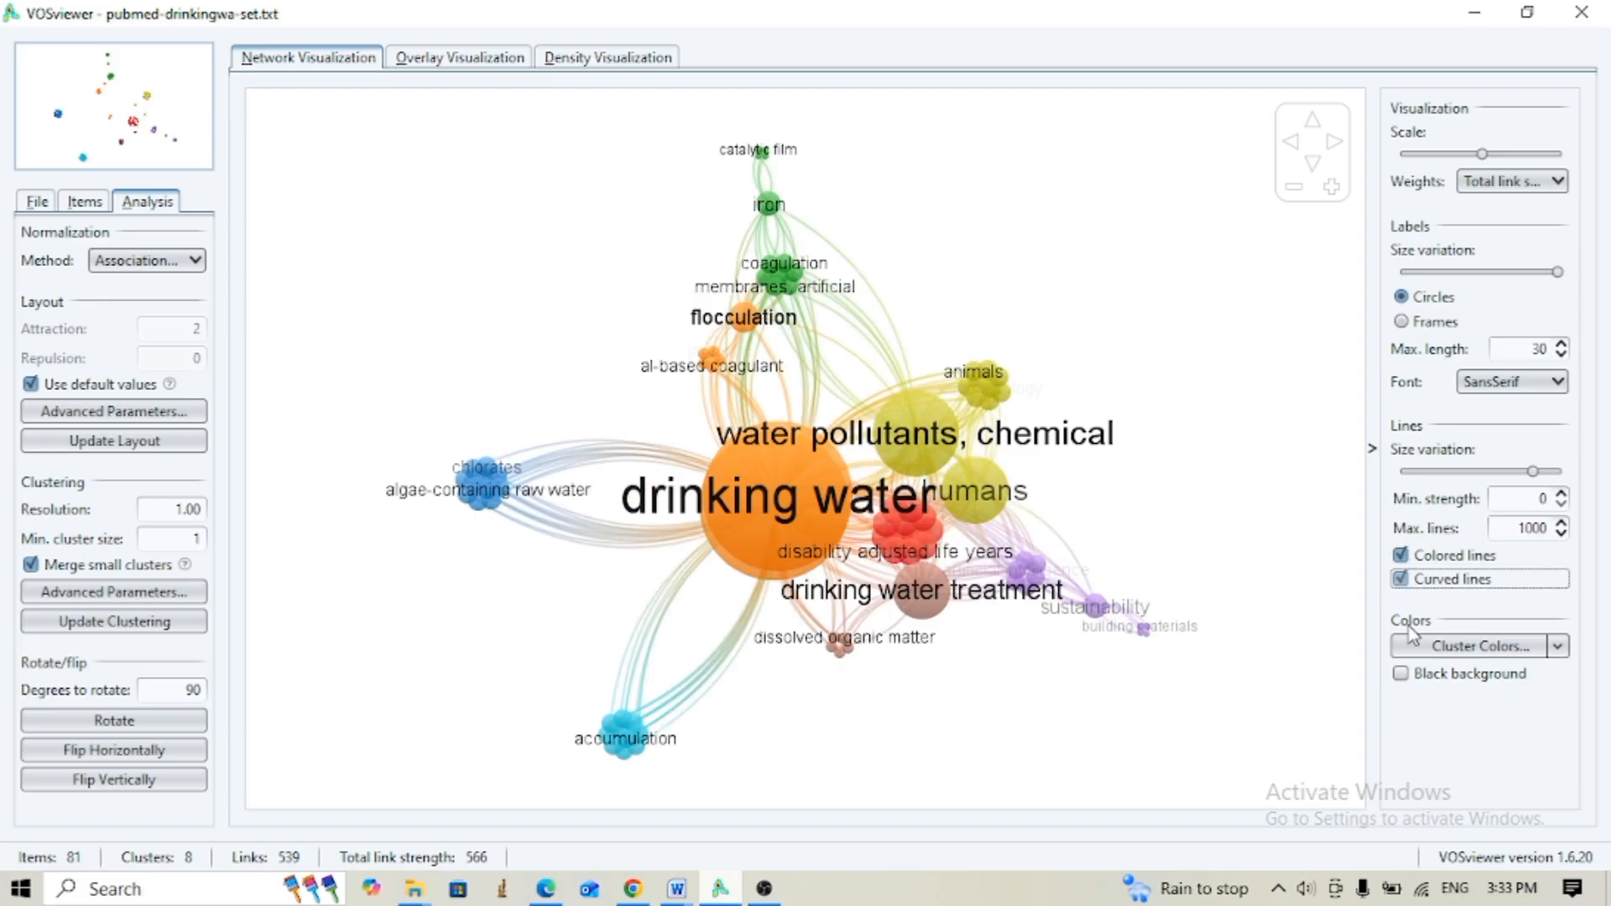
View the cluster color options without choosing one, and preview the network map on a black background before restoring white
{"action": "left_click", "coordinate": [1555, 653]}
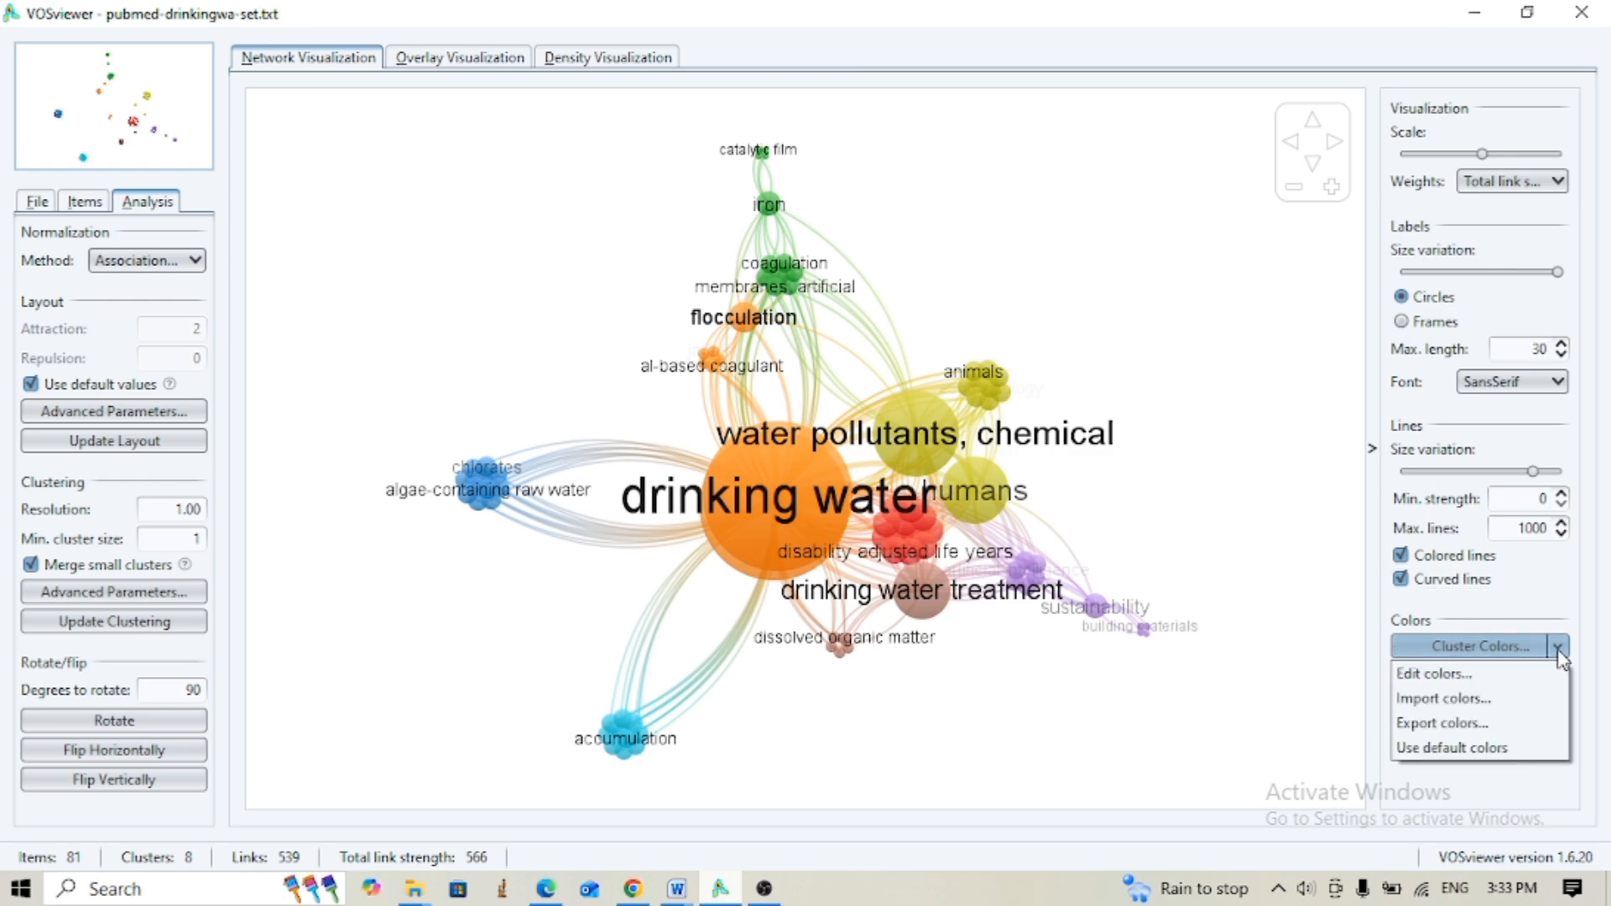
{"action": "left_click", "coordinate": [1296, 688]}
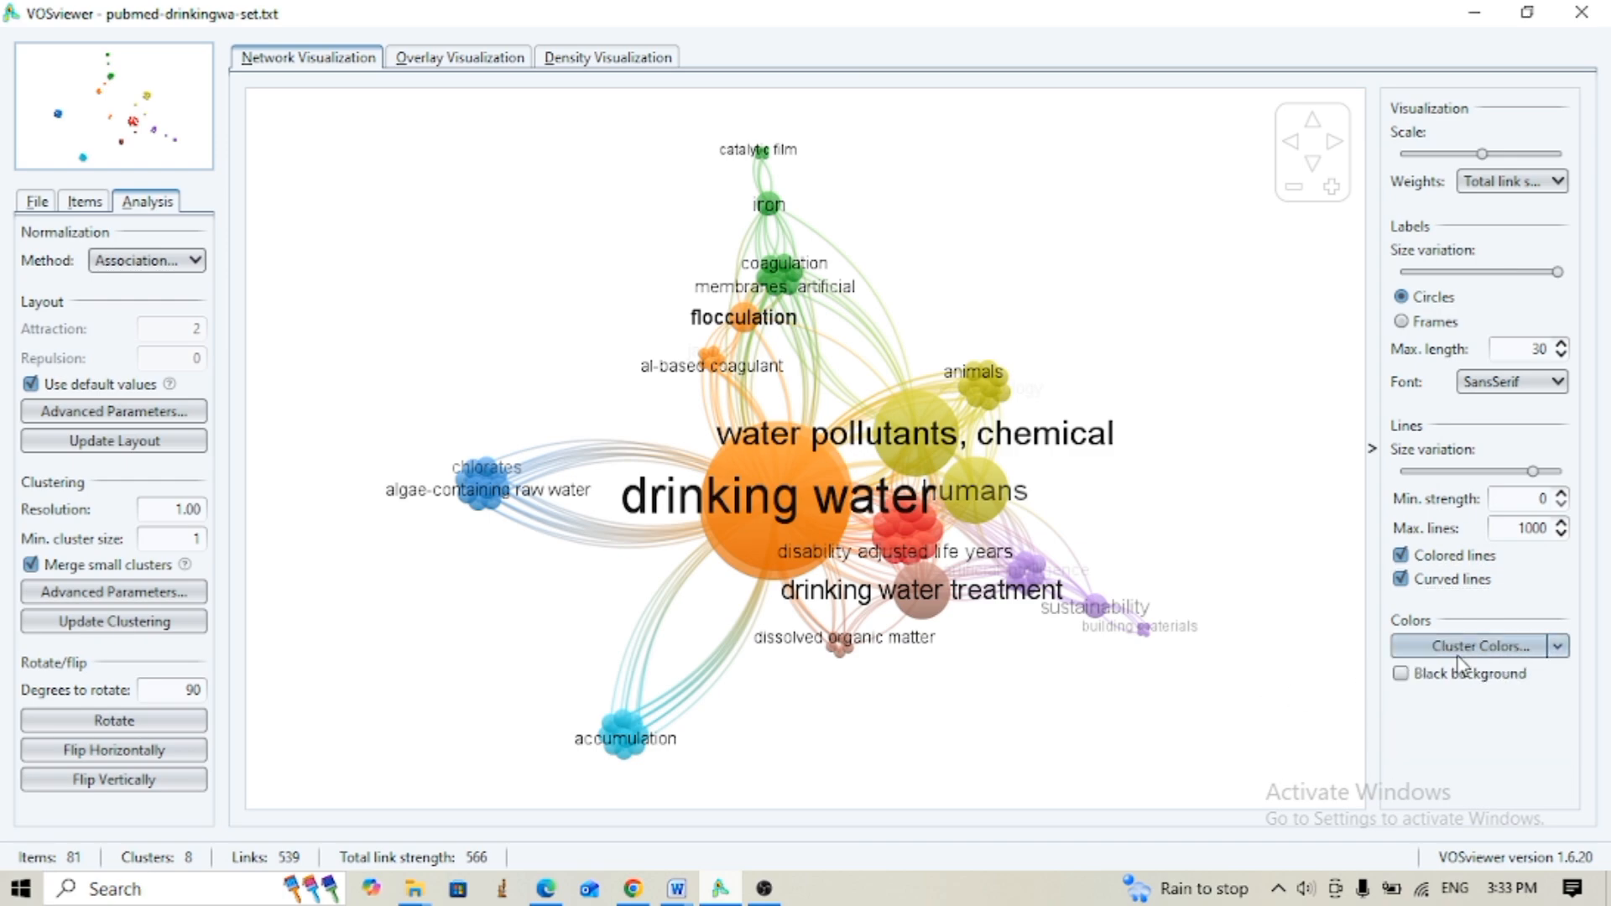
{"action": "left_click", "coordinate": [1400, 674]}
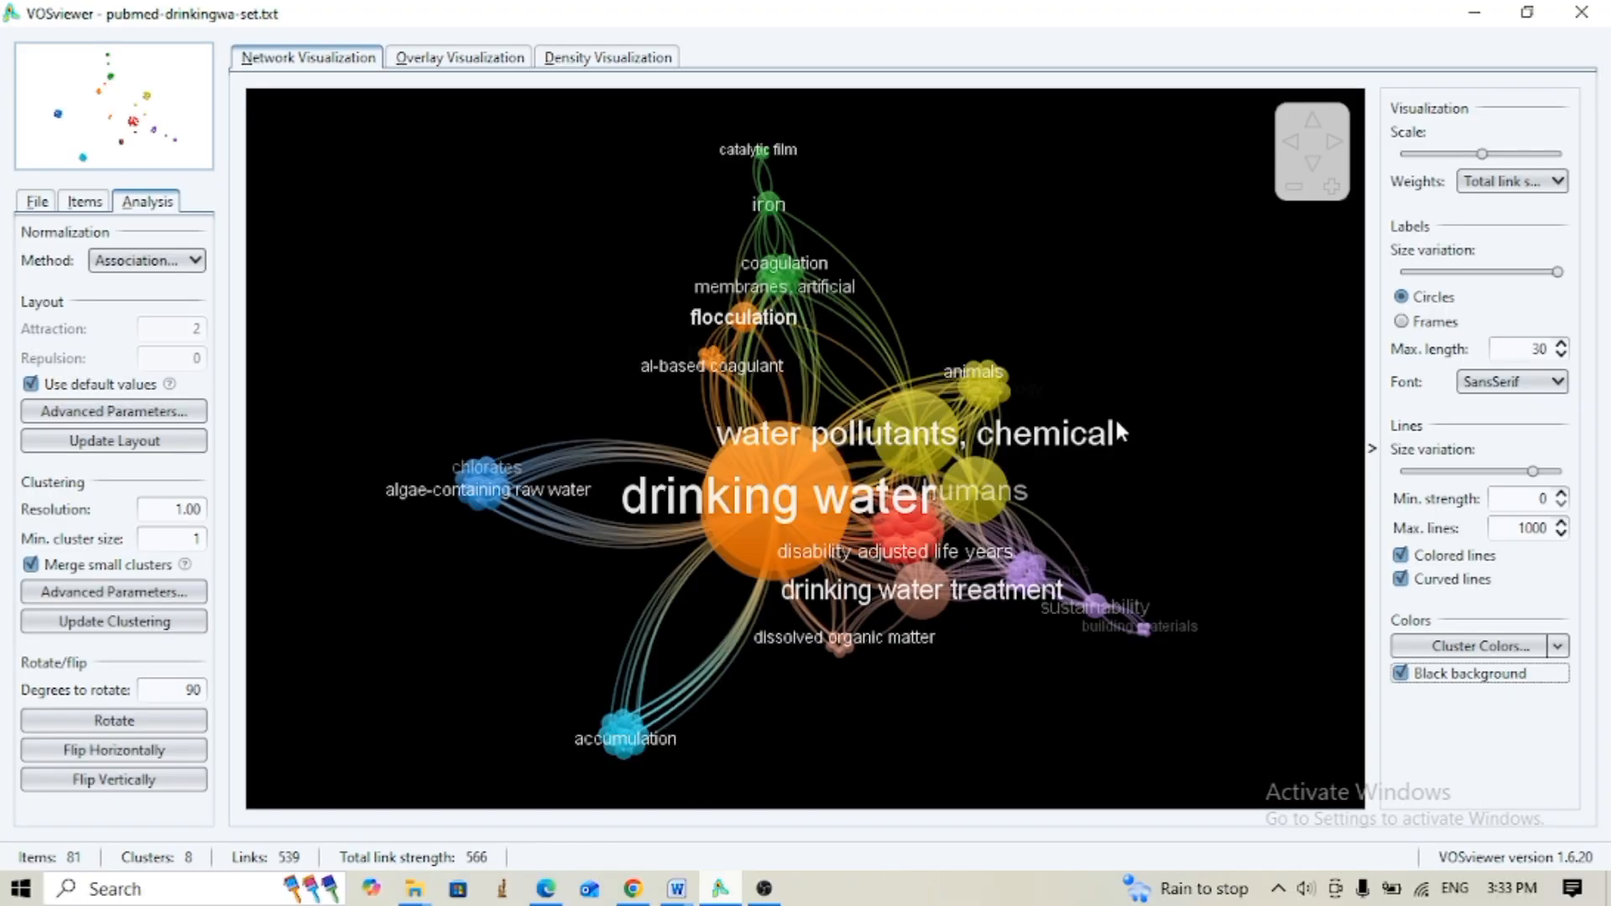
{"action": "left_click", "coordinate": [1399, 674]}
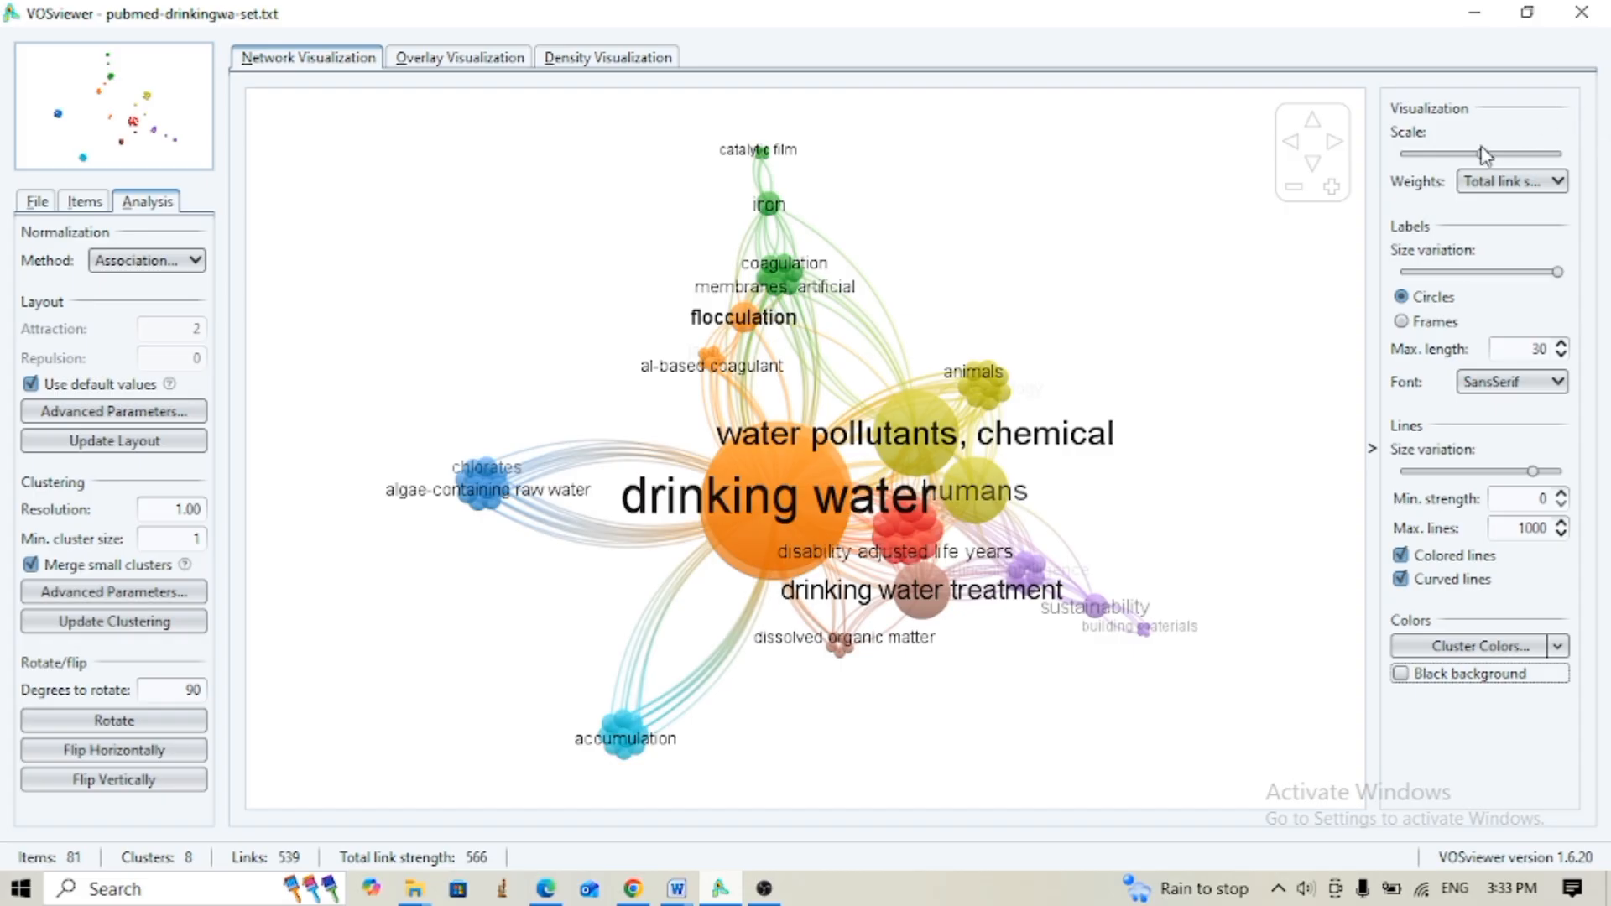
Reduce the label size variation to about 70 percent of its range, and compare the overlay and density visualizations, ending on the overlay
{"action": "left_click_drag", "start_coordinate": [1556, 270], "coordinate": [1510, 277]}
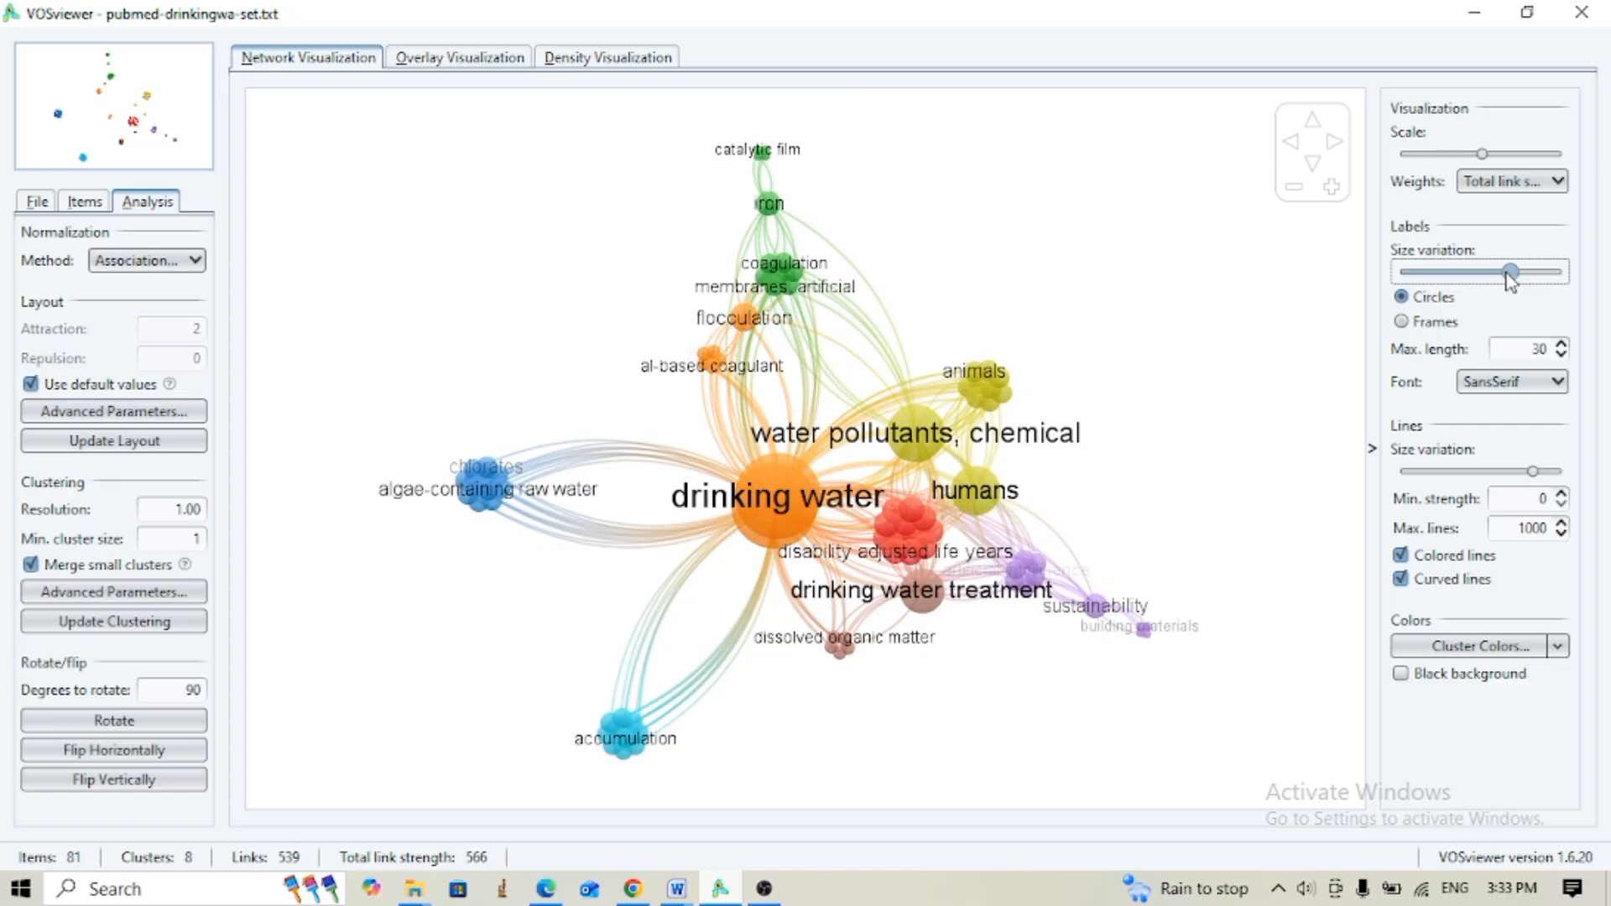
{"action": "left_click", "coordinate": [472, 63]}
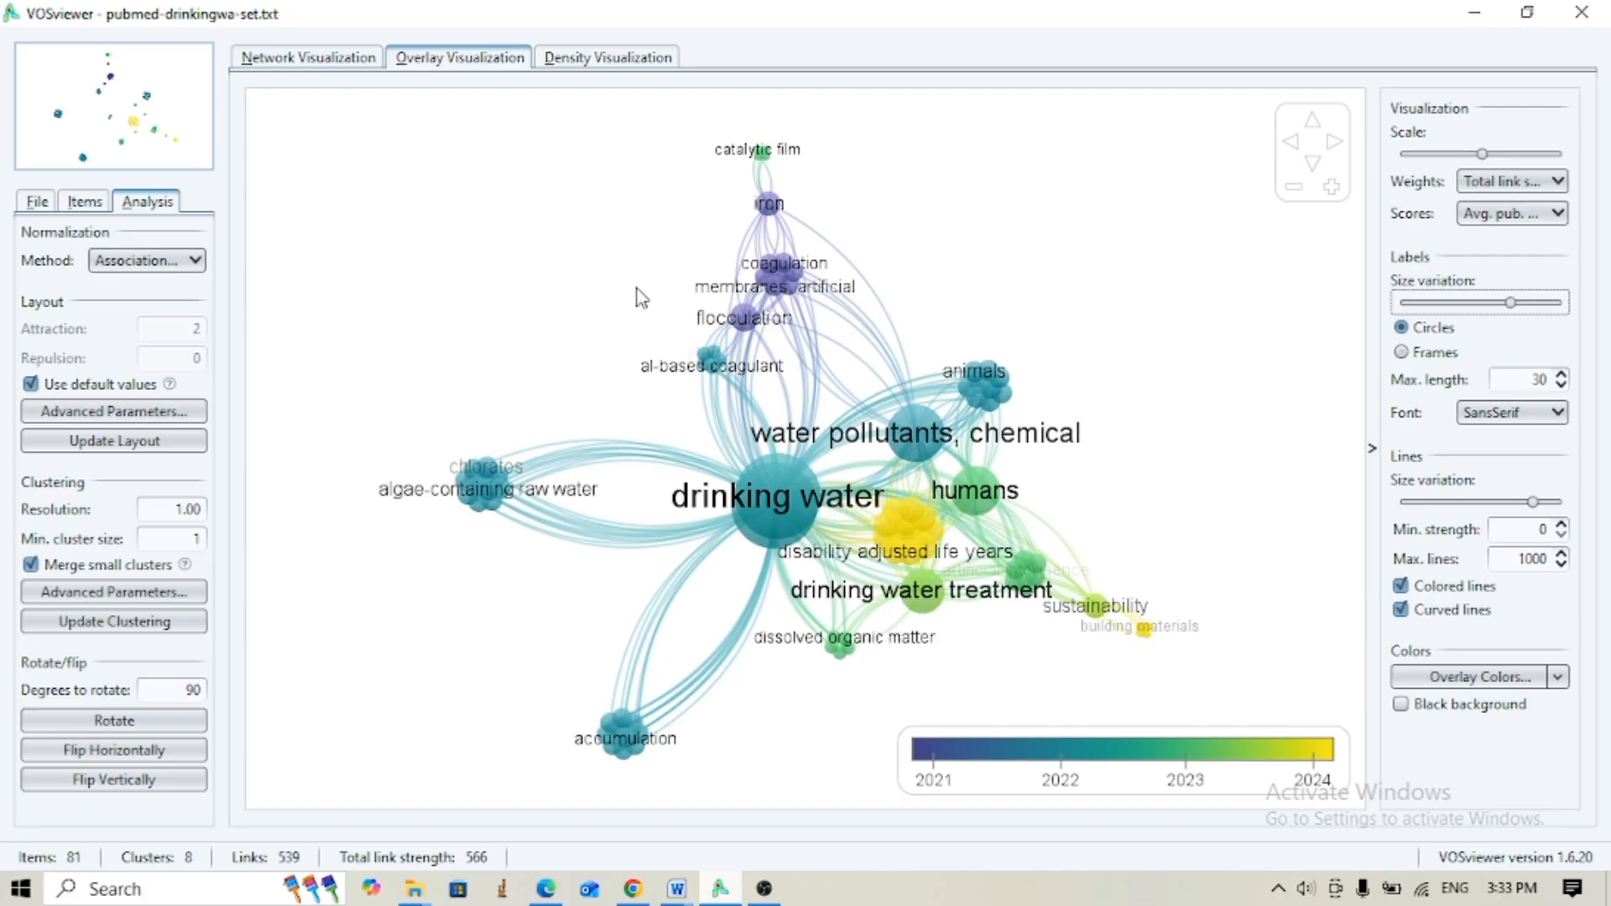
{"action": "left_click", "coordinate": [576, 67]}
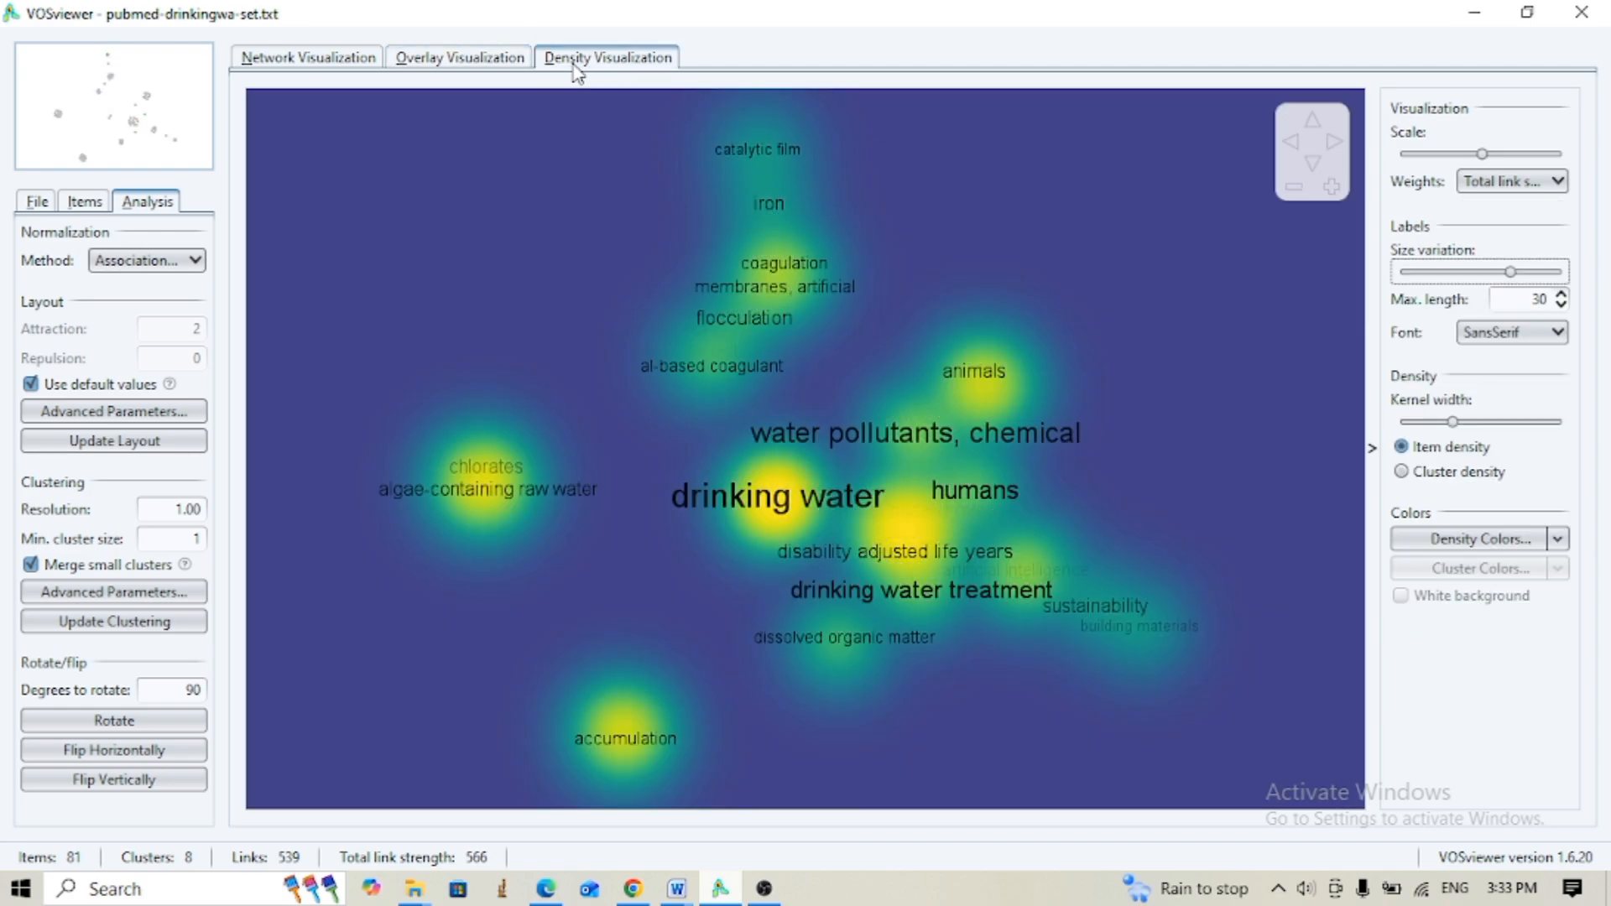
{"action": "left_click", "coordinate": [481, 60]}
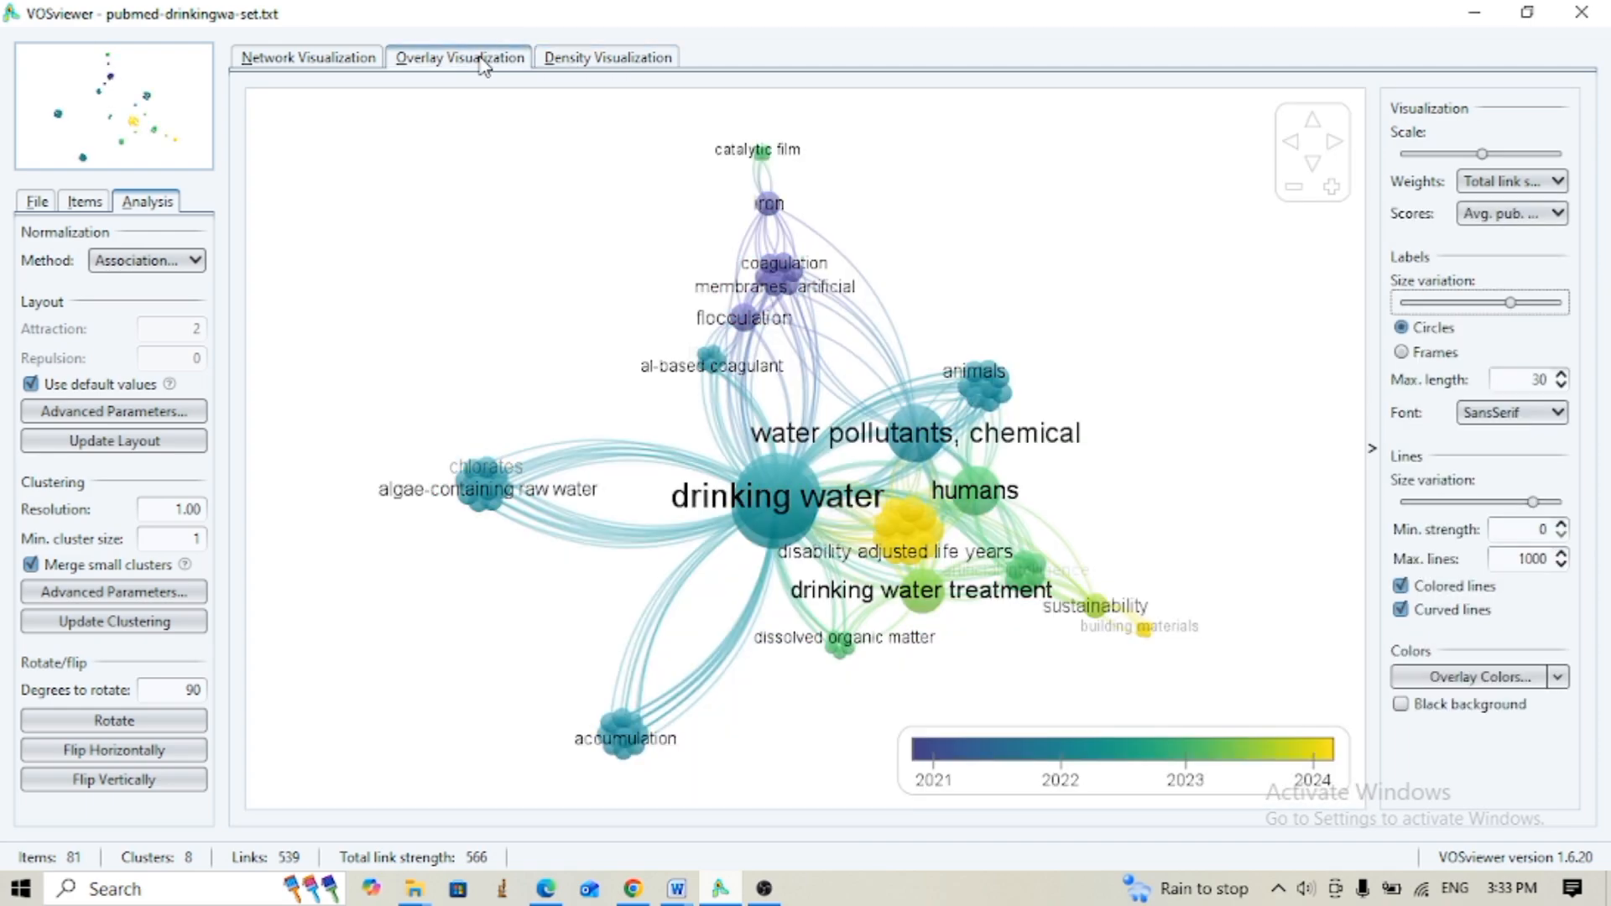
Examine the VOSviewer, JSON, GML and Pajek formats available for saving the map, and leave without saving
{"action": "left_click", "coordinate": [35, 202]}
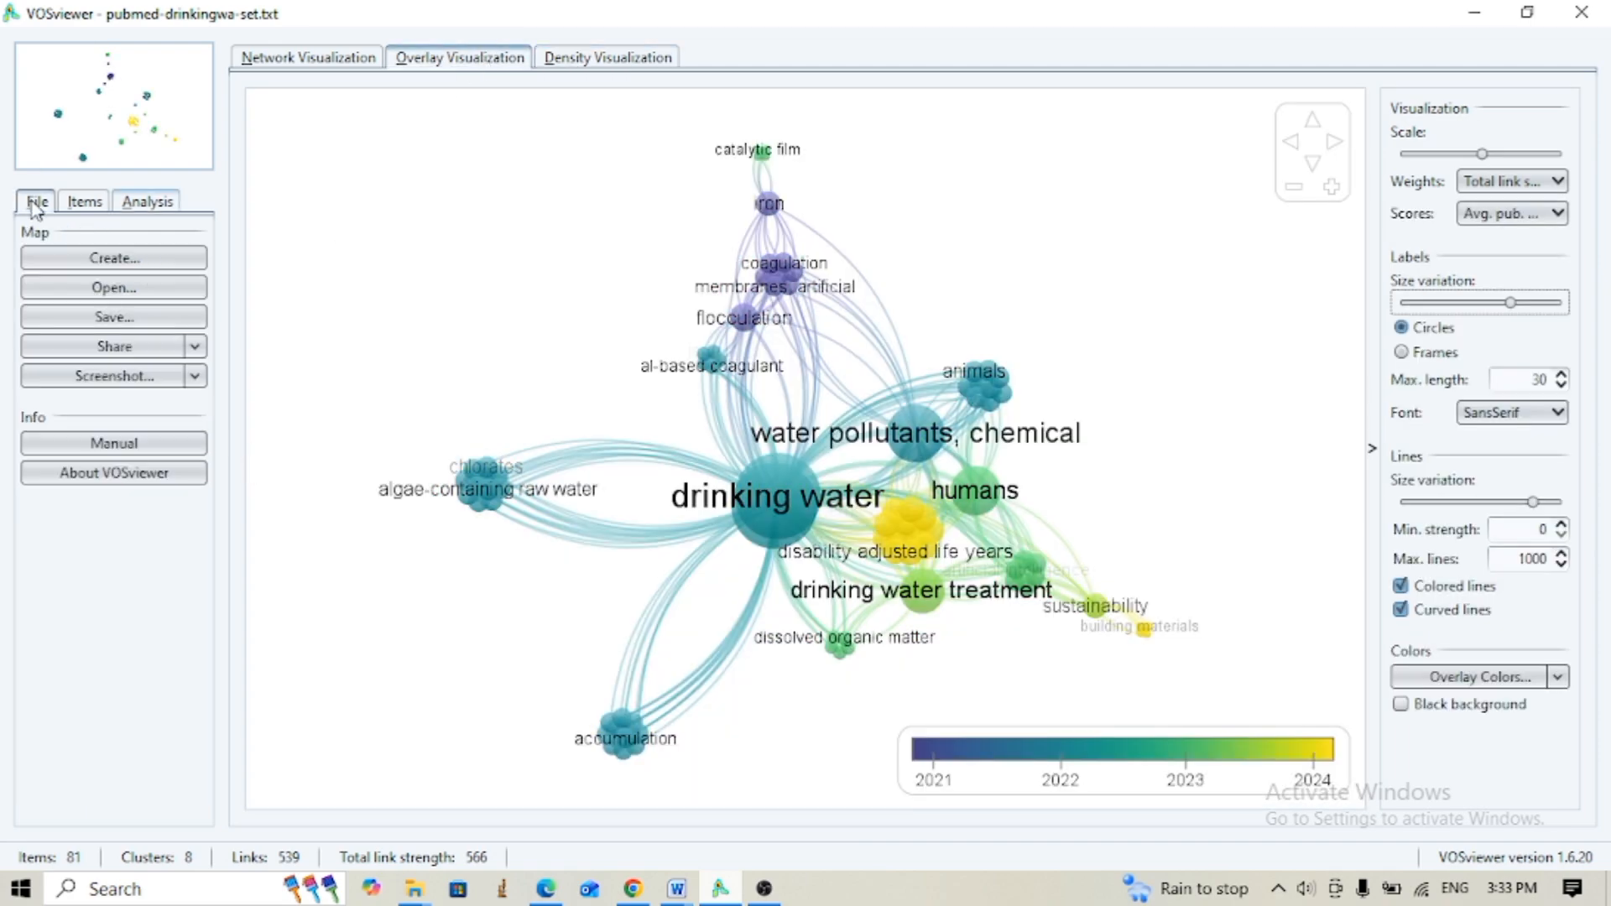
{"action": "left_click", "coordinate": [138, 328]}
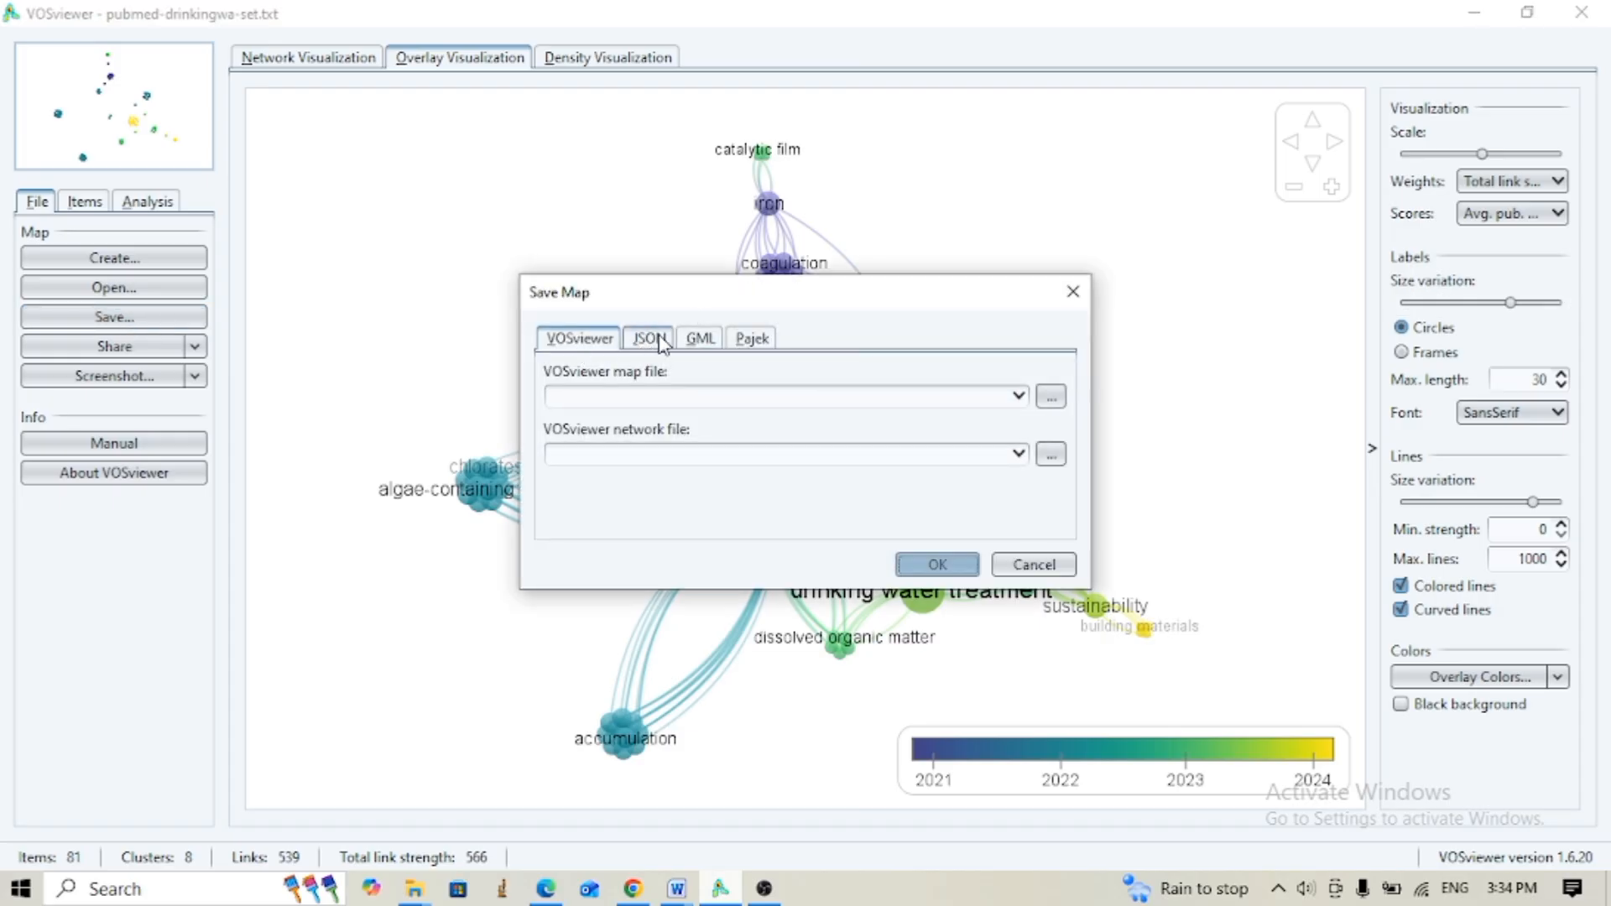
{"action": "left_click", "coordinate": [663, 340]}
{"action": "left_click", "coordinate": [701, 339]}
{"action": "left_click", "coordinate": [752, 339]}
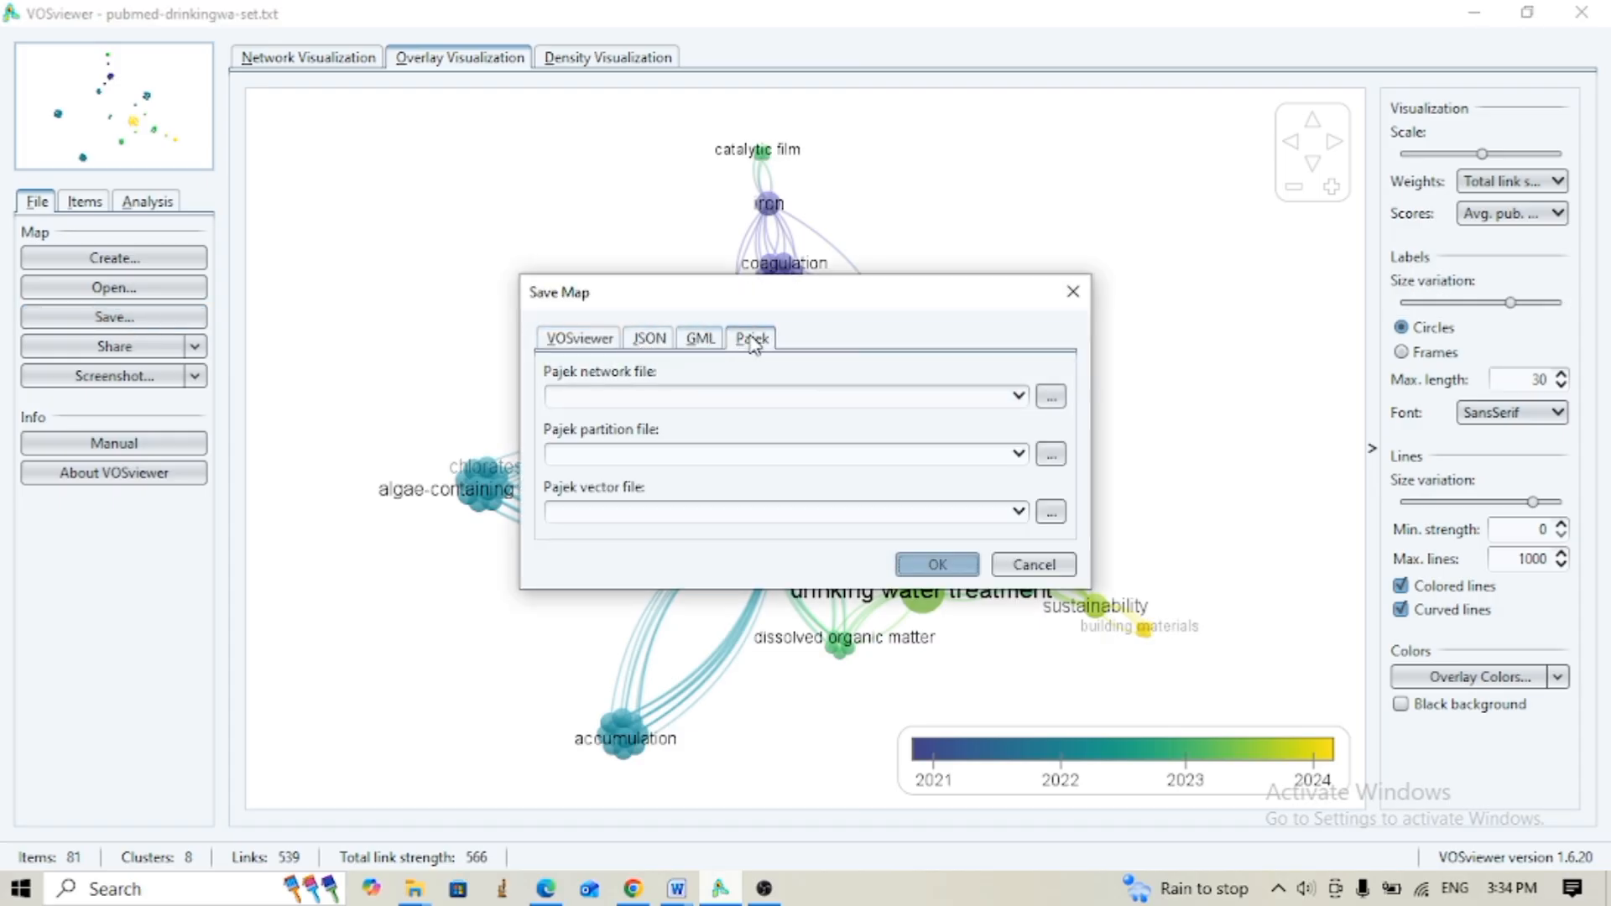
{"action": "left_click", "coordinate": [585, 347]}
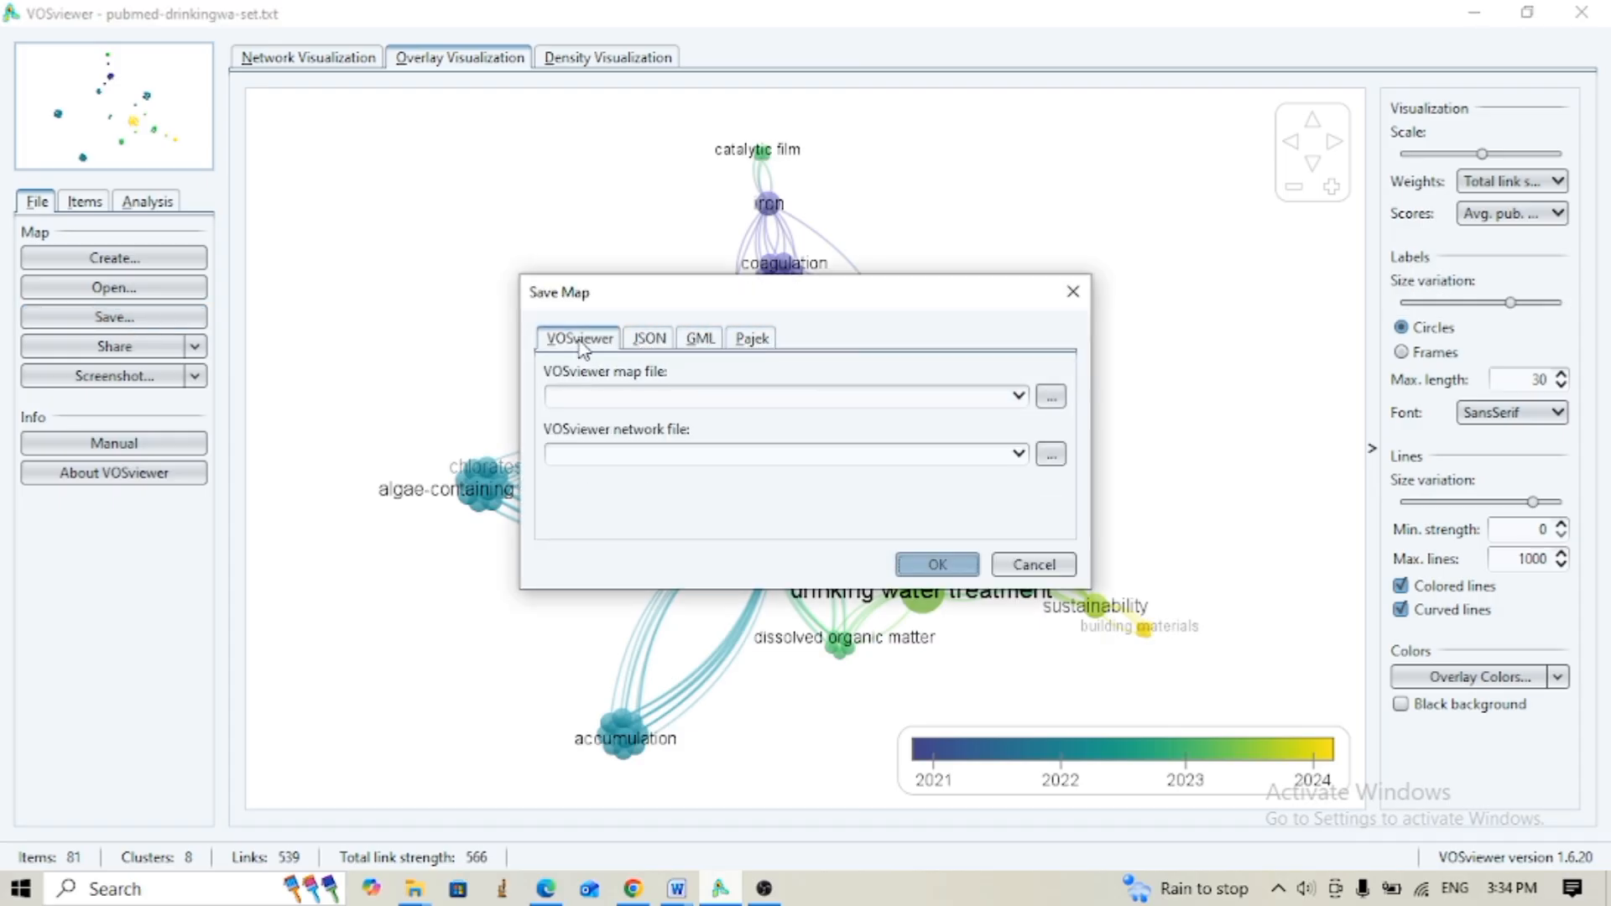
{"action": "left_click", "coordinate": [1022, 401]}
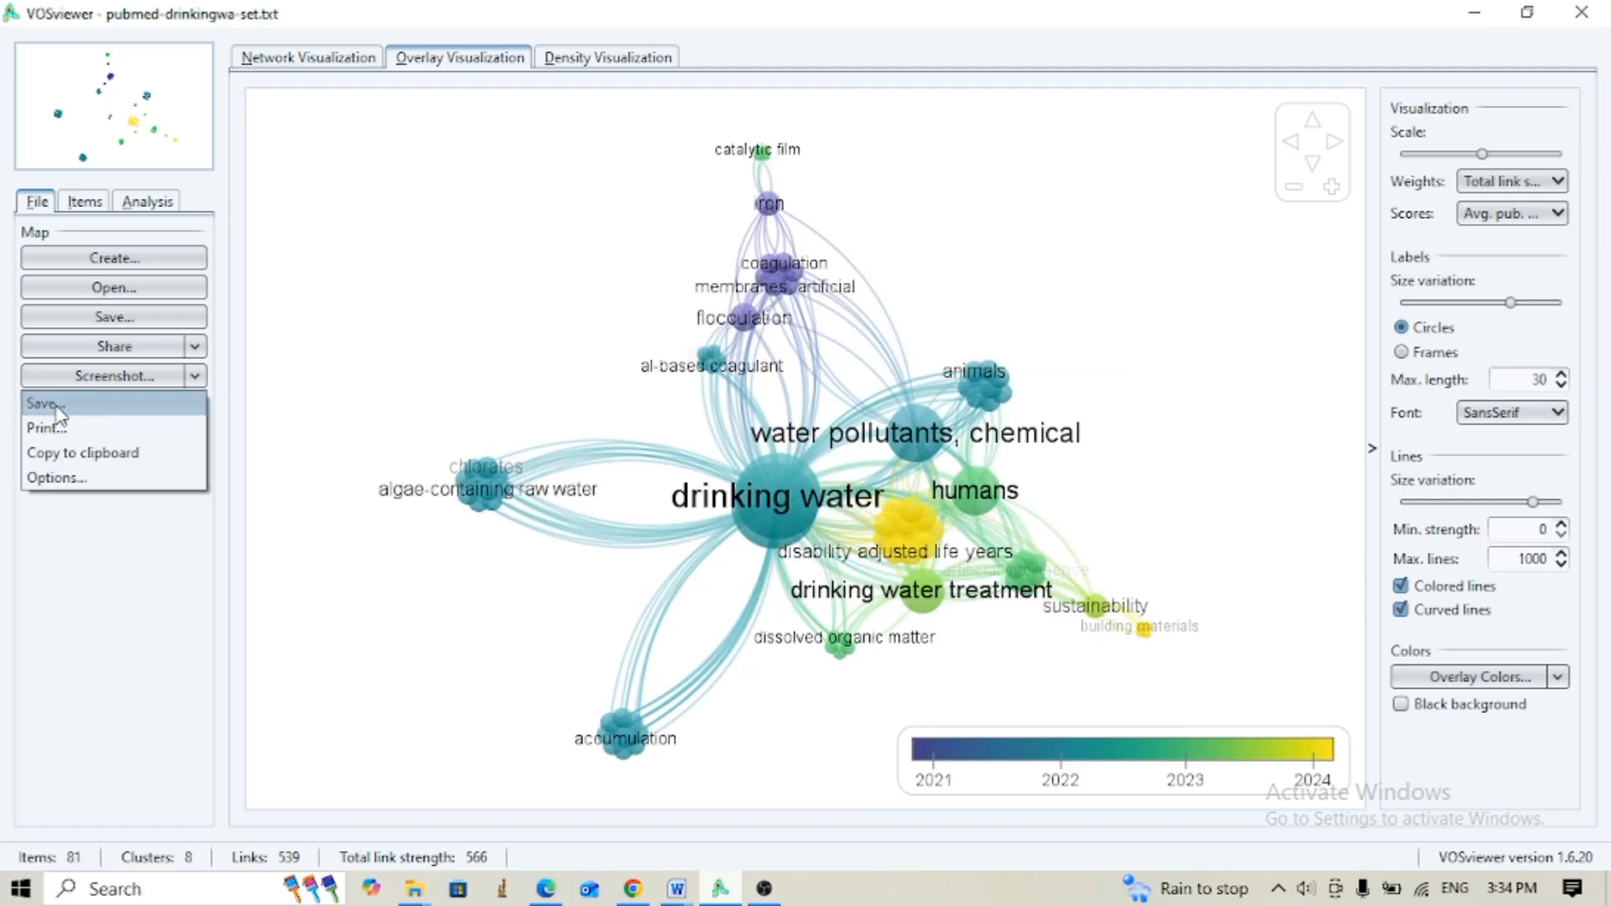
Save a PNG screenshot of the overlay map as "Final bibliometric map 2.png" in the VOs viewer folder
{"action": "left_click", "coordinate": [46, 404]}
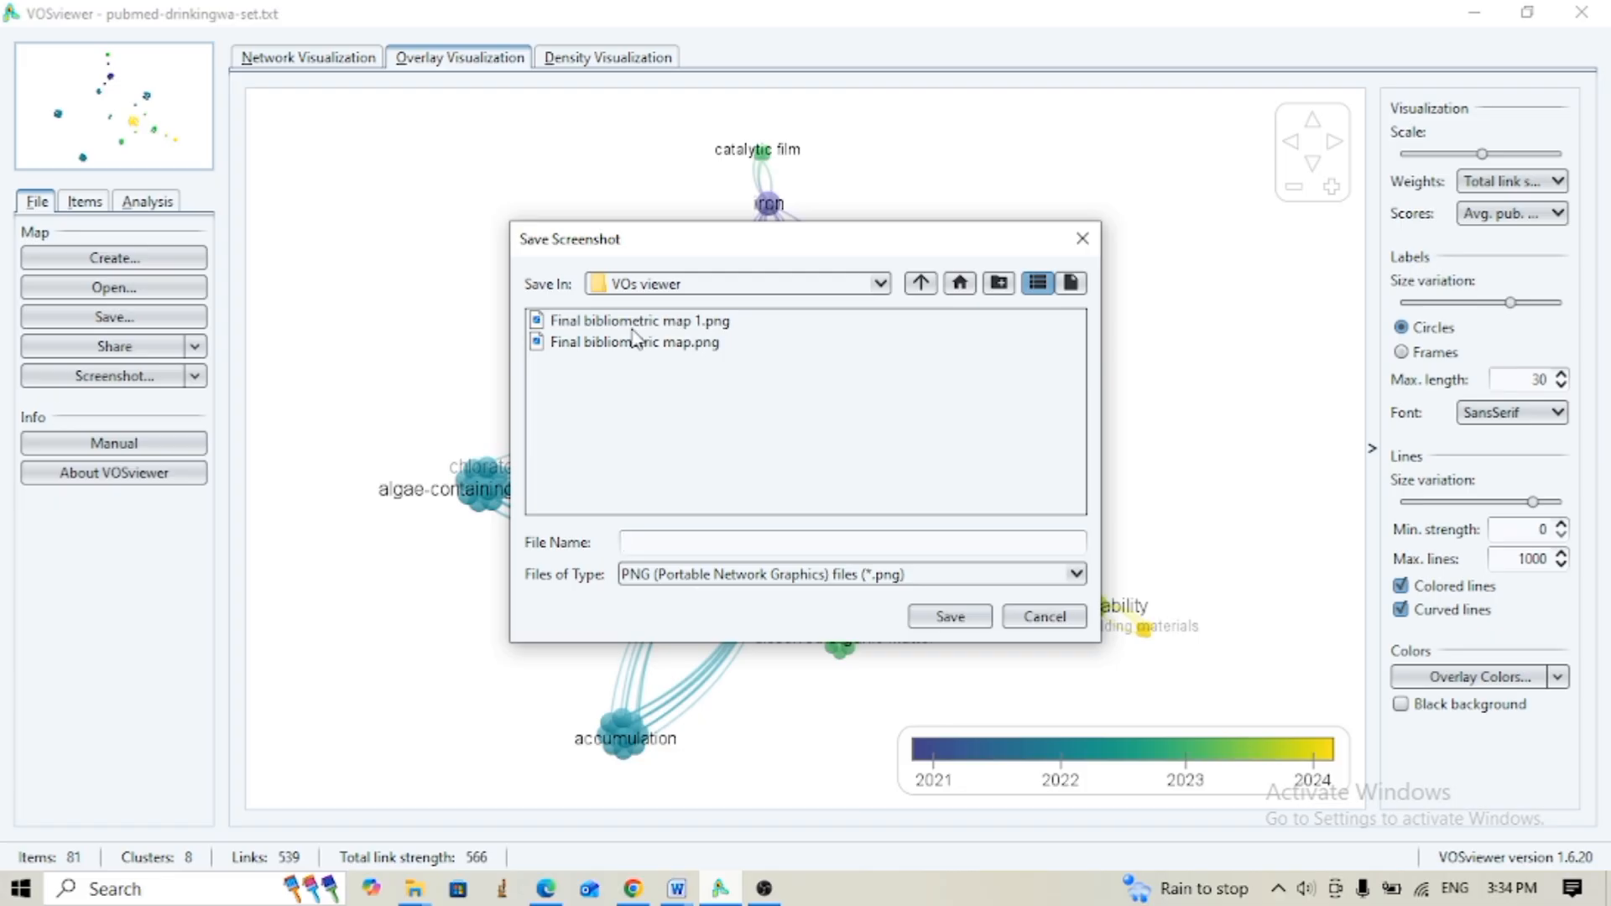
{"action": "left_click", "coordinate": [691, 322]}
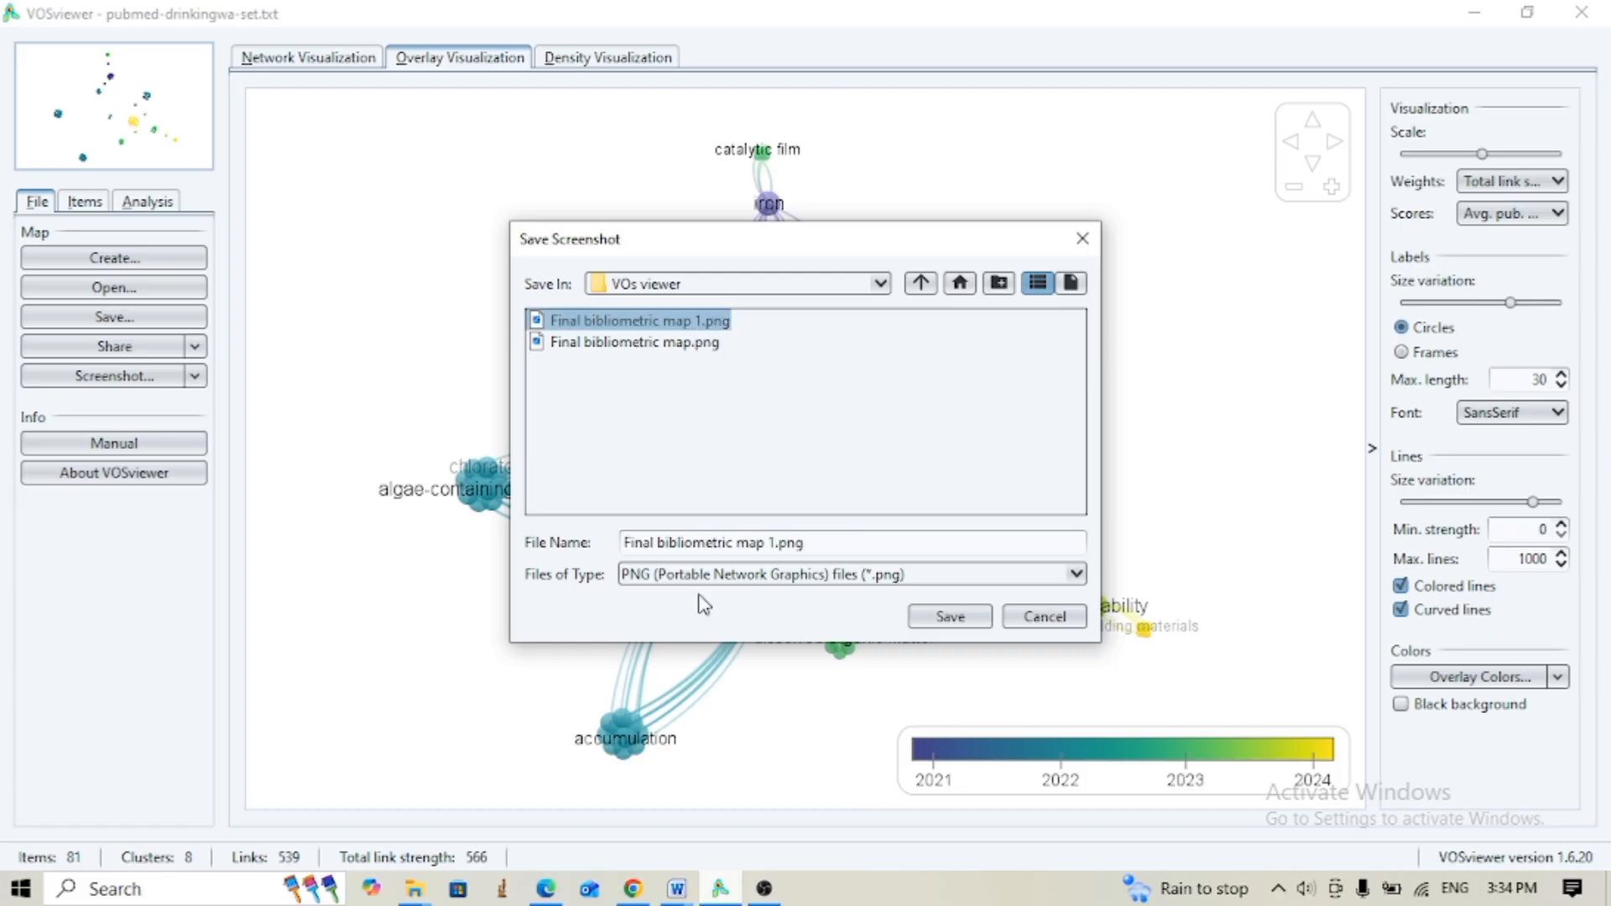
{"action": "left_click", "coordinate": [776, 542]}
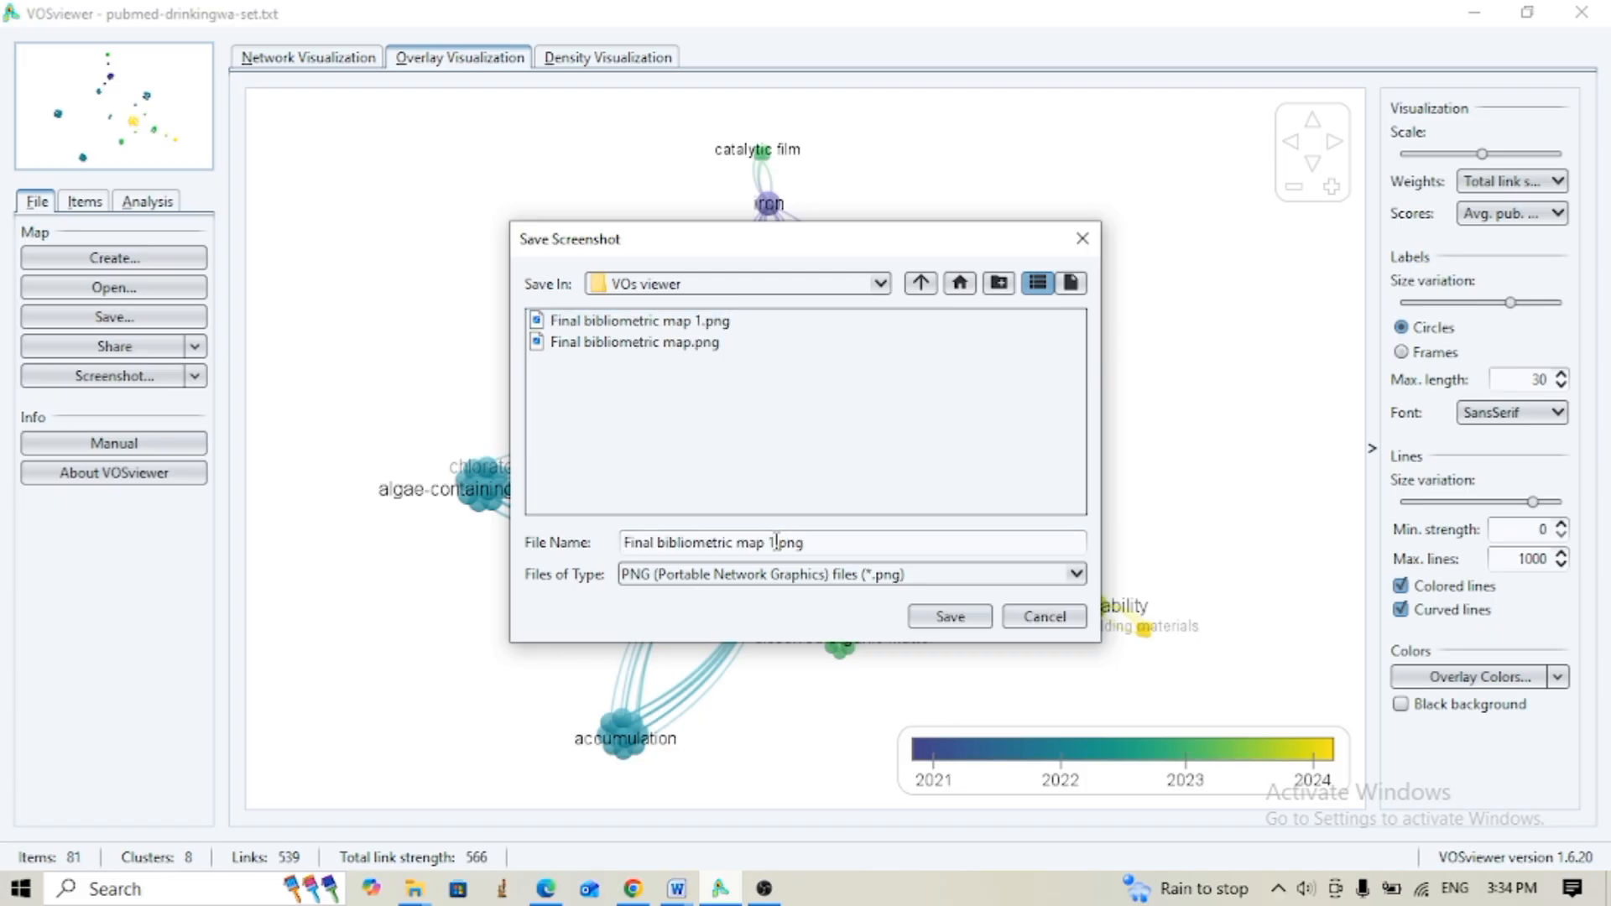
{"action": "key", "text": "BackSpace"}
{"action": "type", "text": "2"}
{"action": "left_click", "coordinate": [960, 616]}
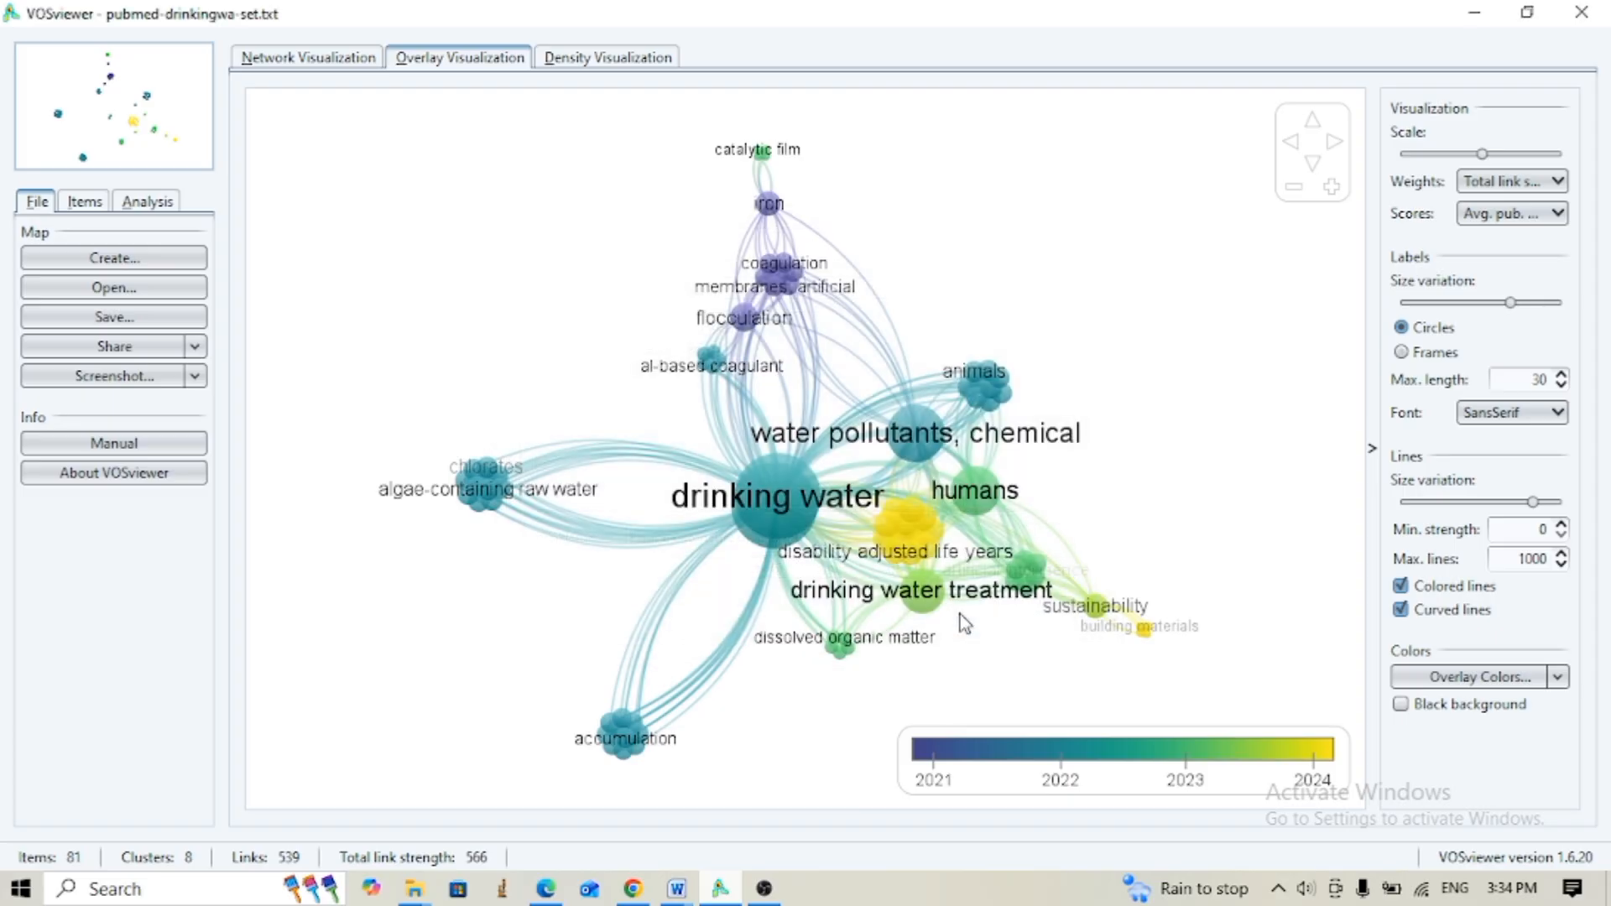
Switch to the VOs viewer folder in File Explorer and view "Final bibliometric map 2.png" in a maximized window
{"action": "left_click", "coordinate": [422, 896]}
{"action": "left_click", "coordinate": [423, 896]}
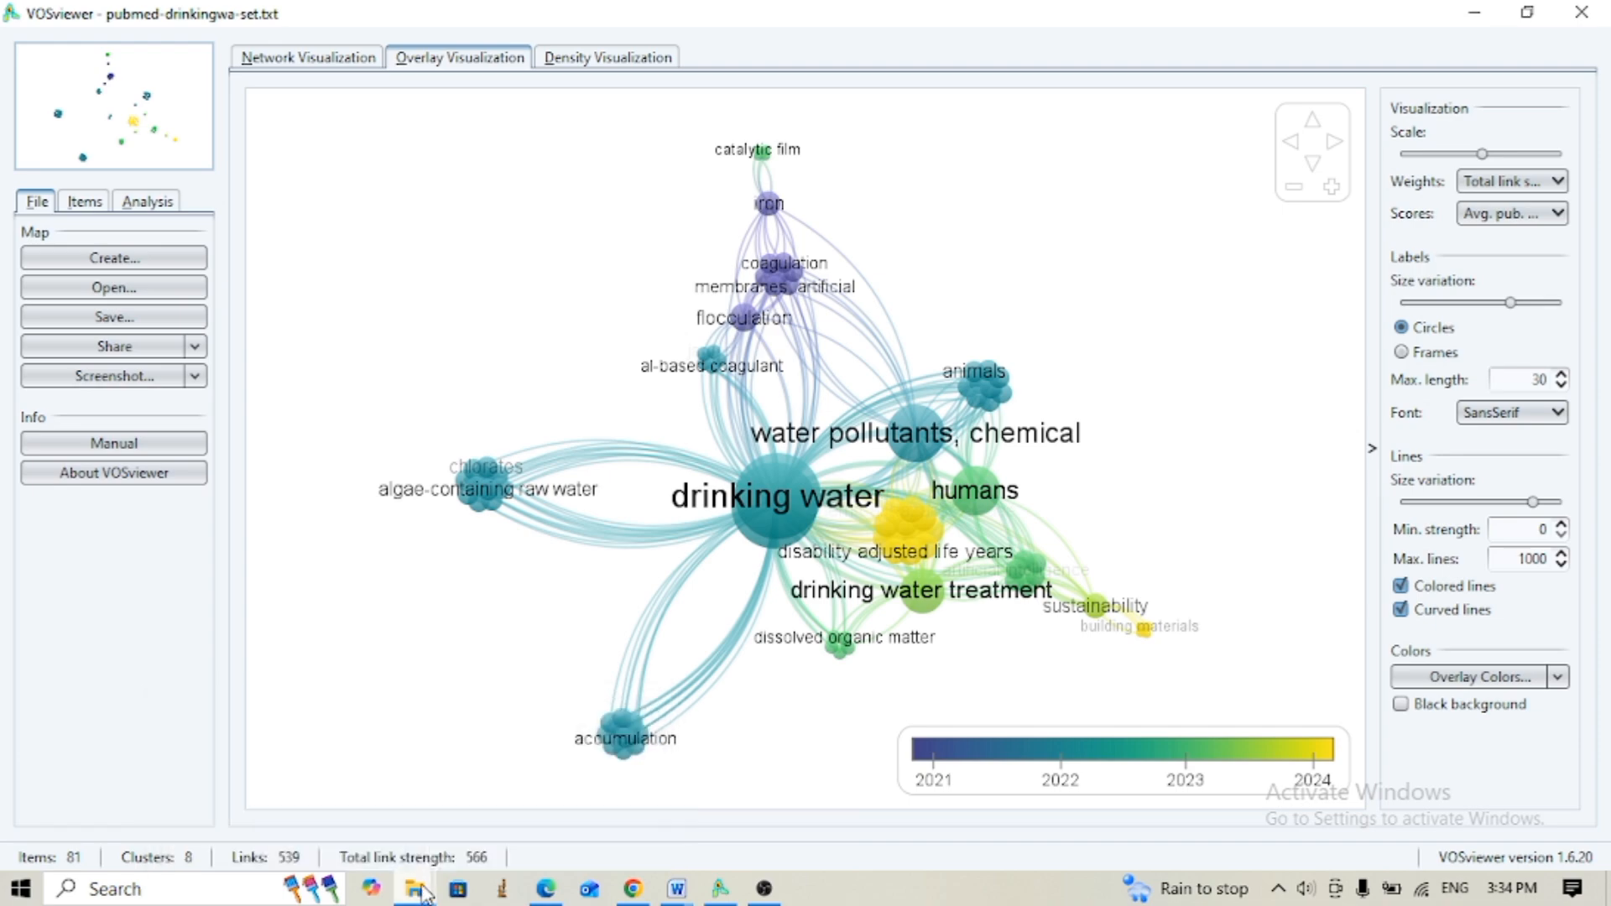
{"action": "left_click", "coordinate": [422, 896]}
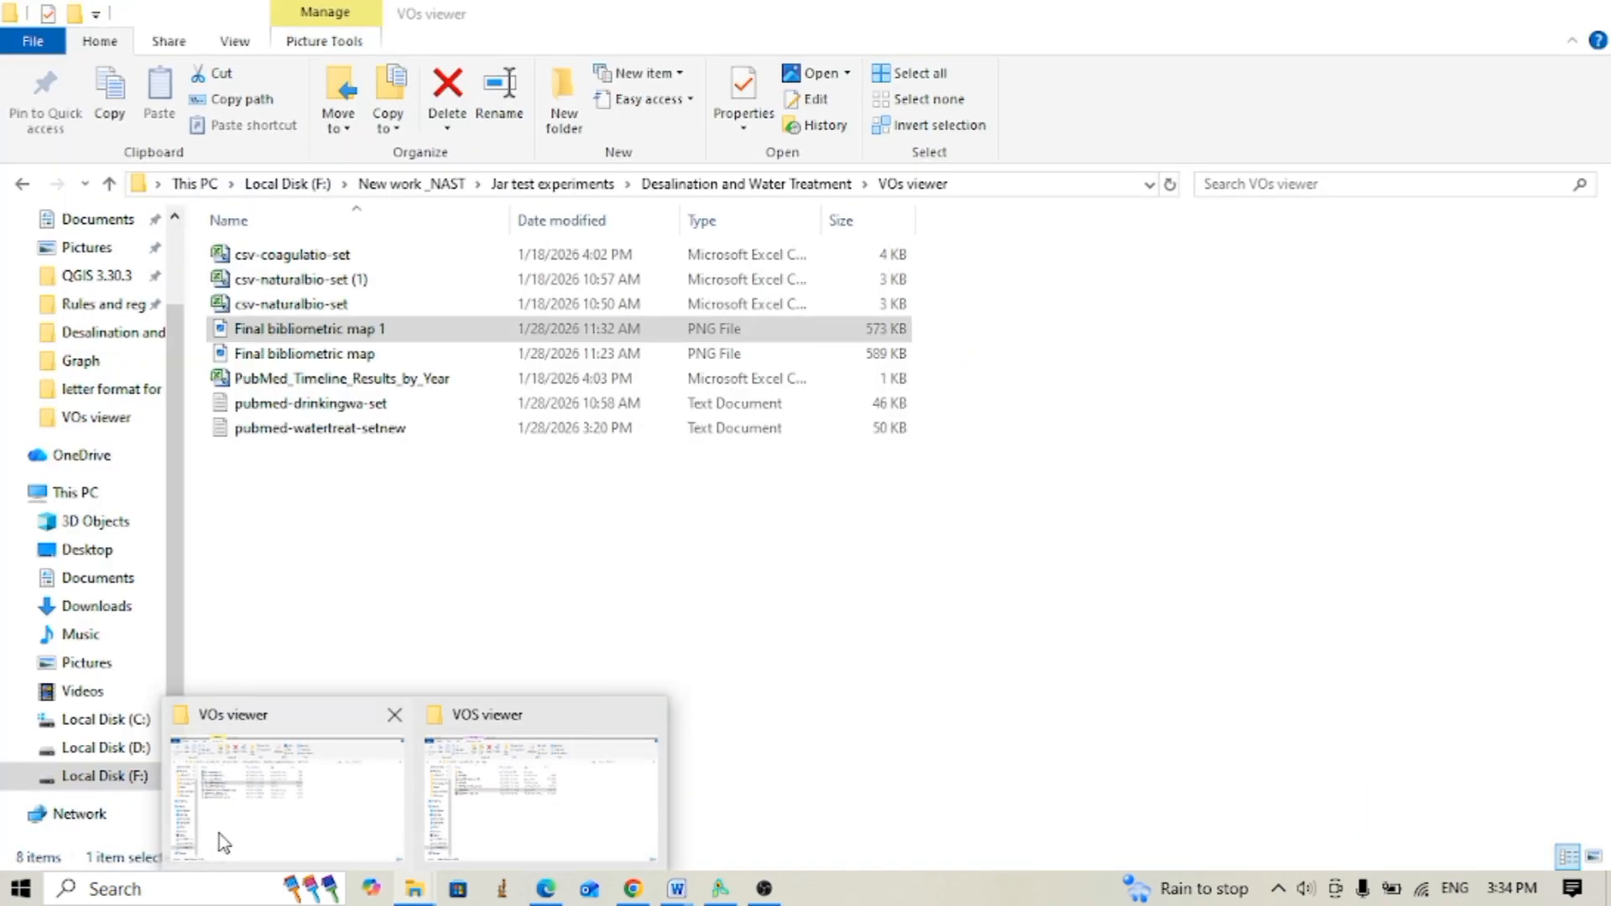
{"action": "left_click", "coordinate": [230, 823]}
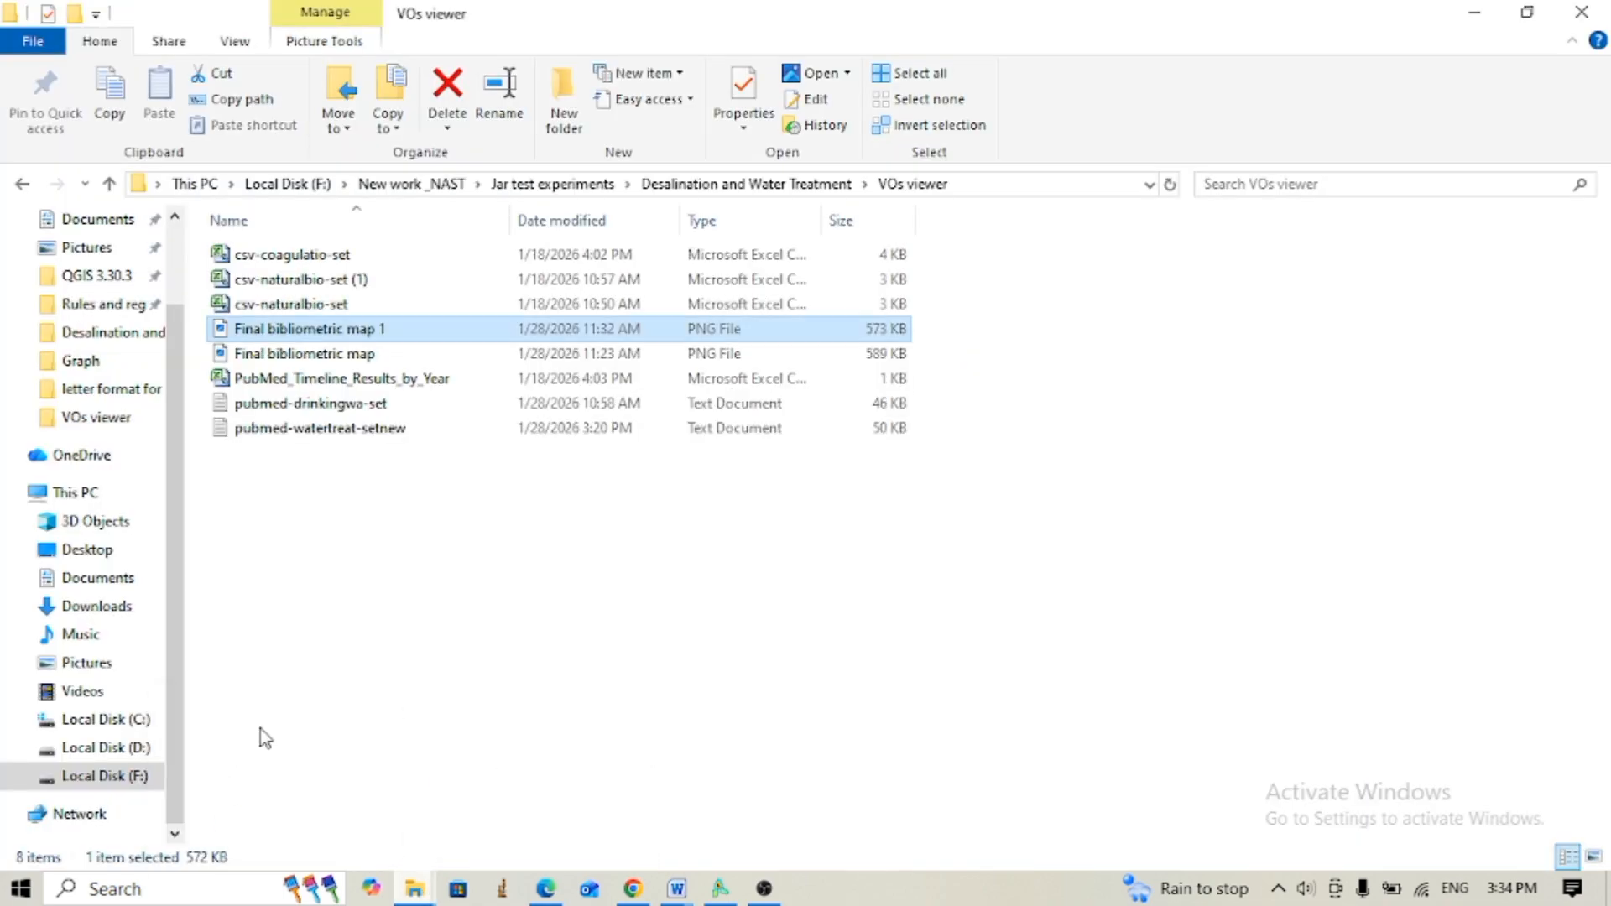
{"action": "left_click", "coordinate": [337, 569]}
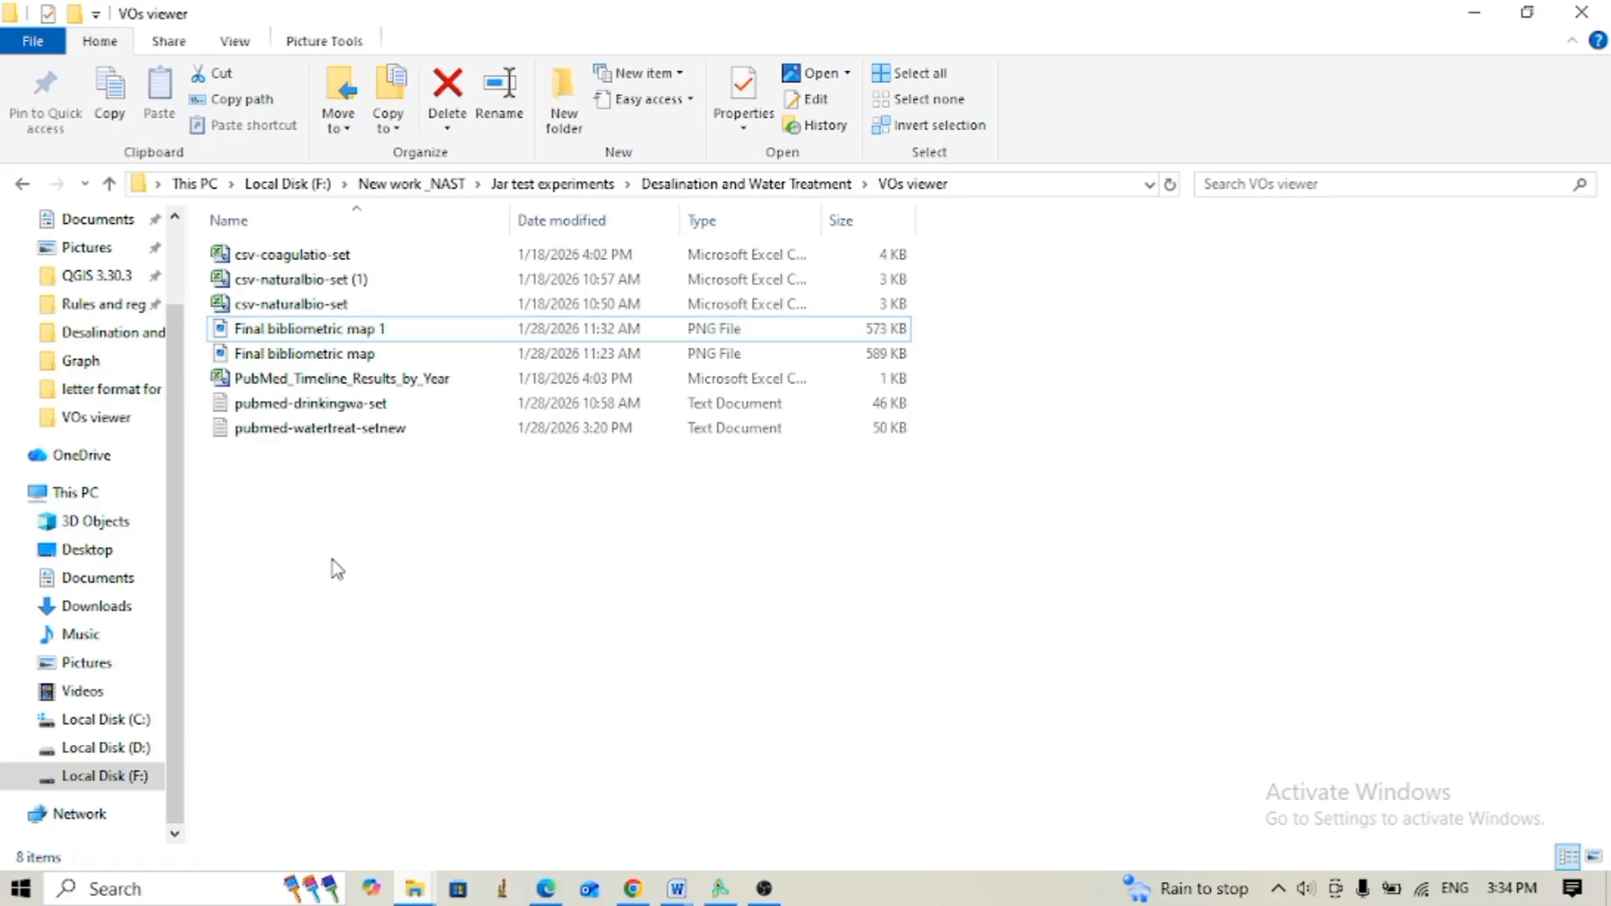
{"action": "double_click", "coordinate": [352, 354]}
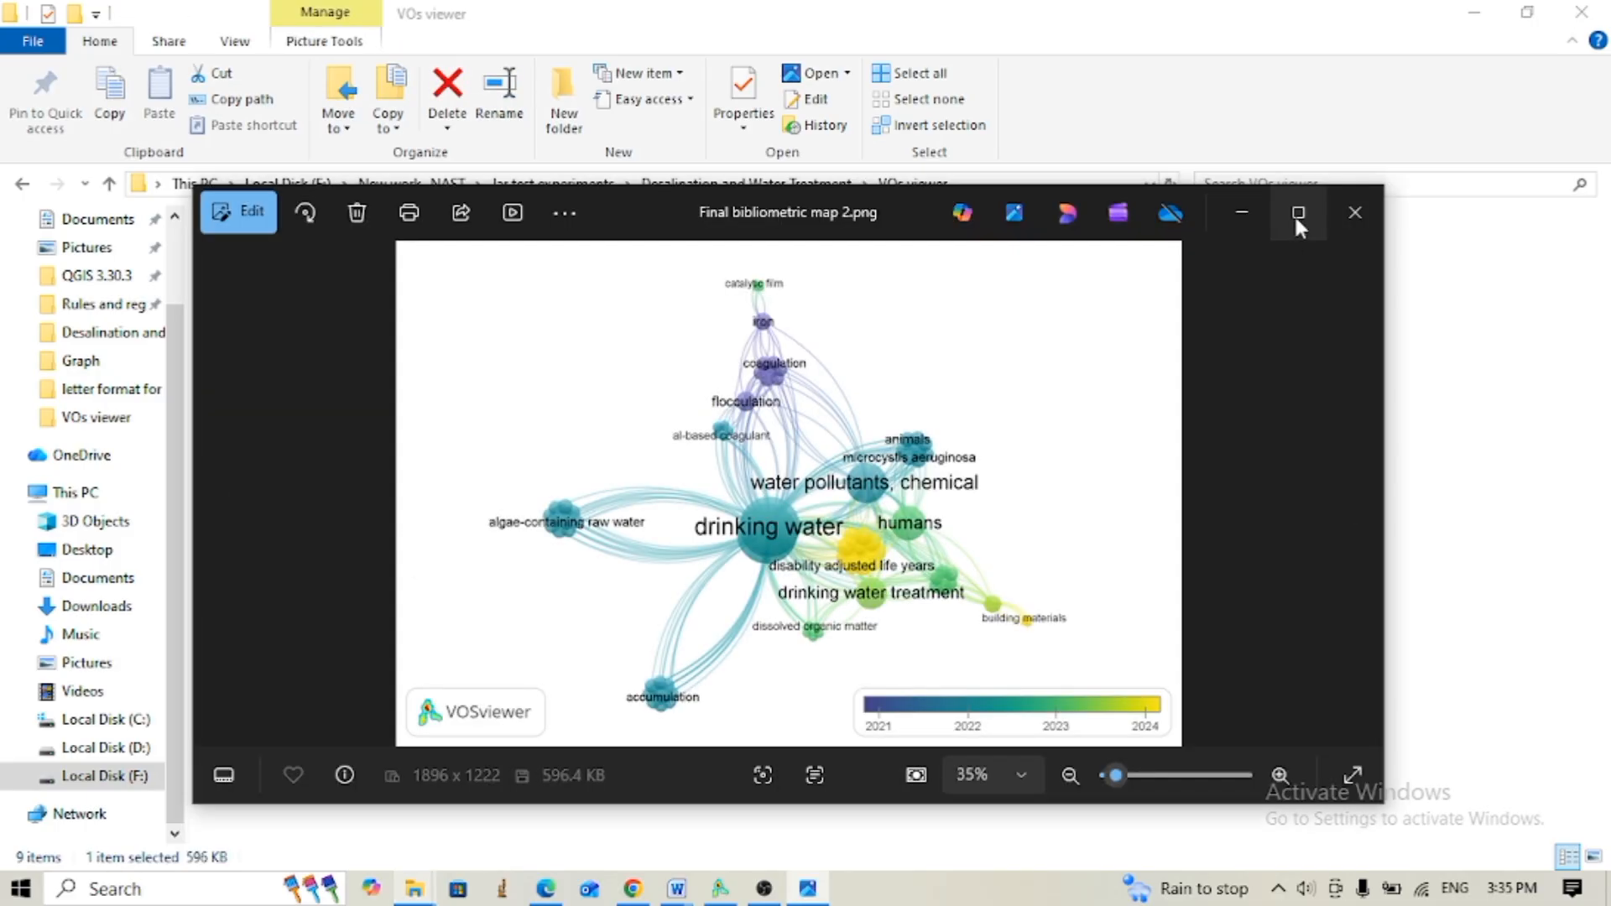
{"action": "left_click", "coordinate": [1296, 214]}
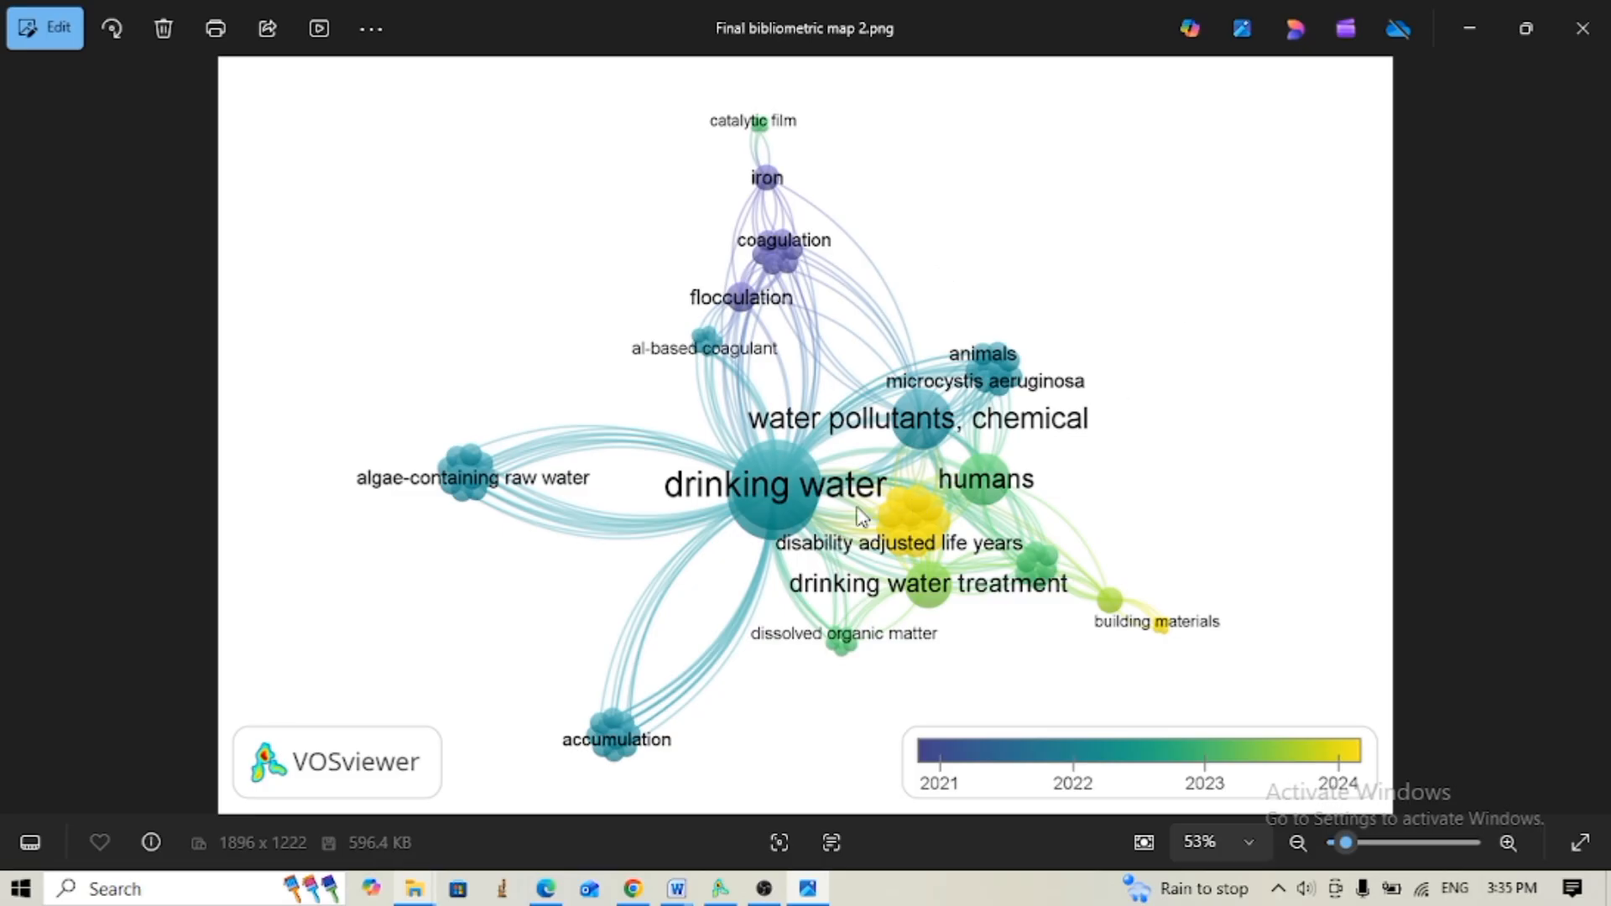
Switch back to VOSviewer, look at the density and network visualizations, and give the overlay visualization a black background
{"action": "left_click", "coordinate": [722, 896]}
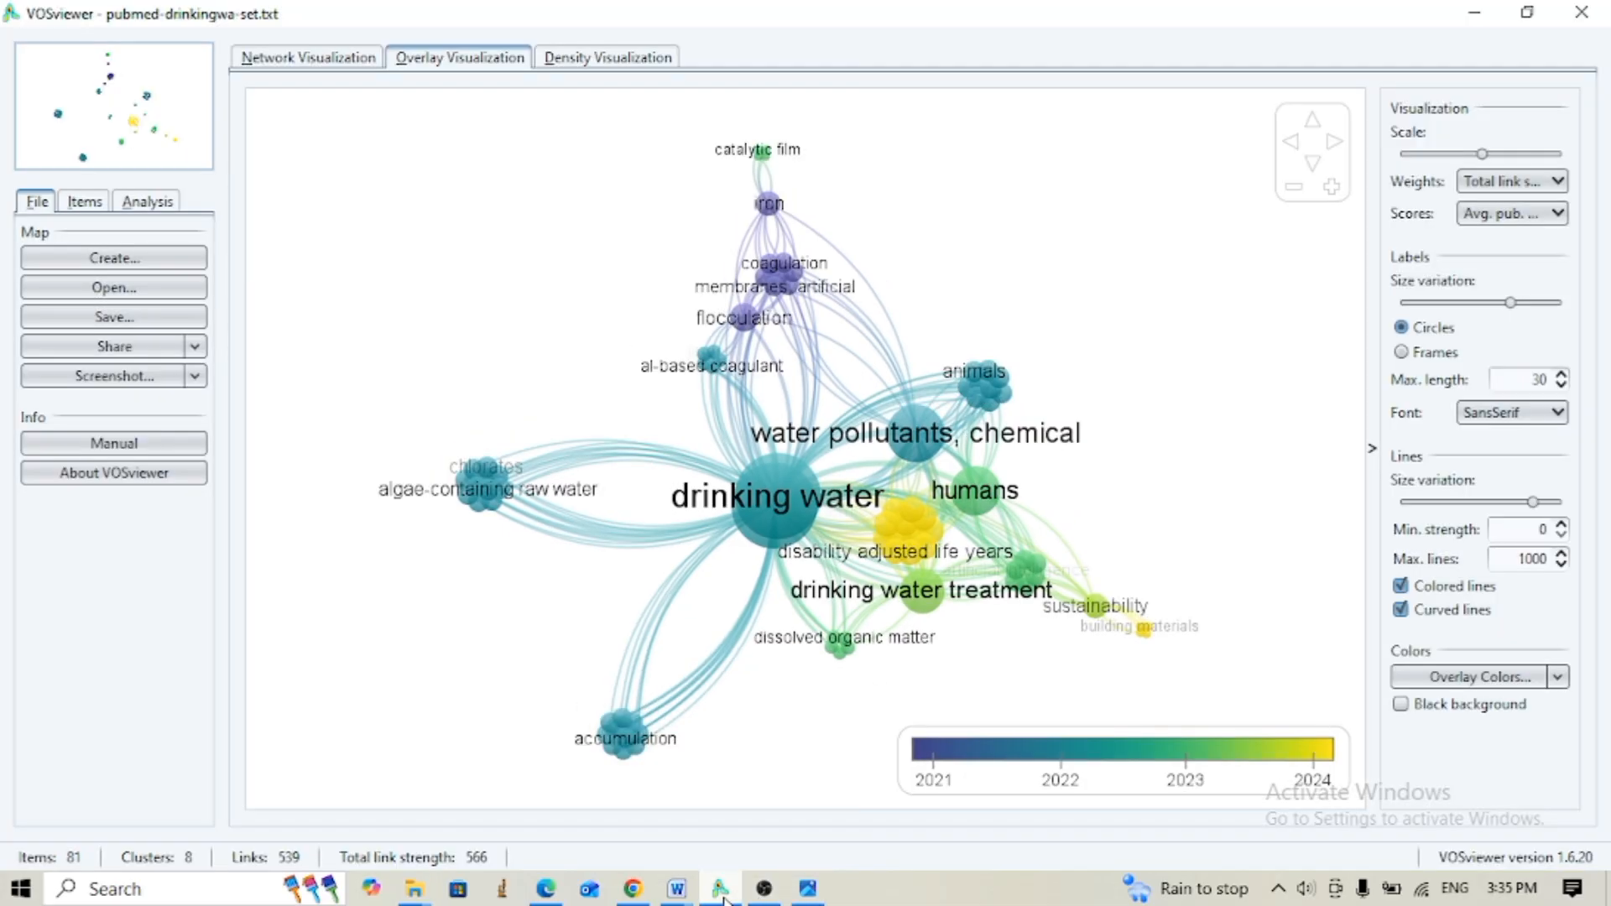
{"action": "left_click", "coordinate": [614, 65]}
{"action": "left_click", "coordinate": [289, 60]}
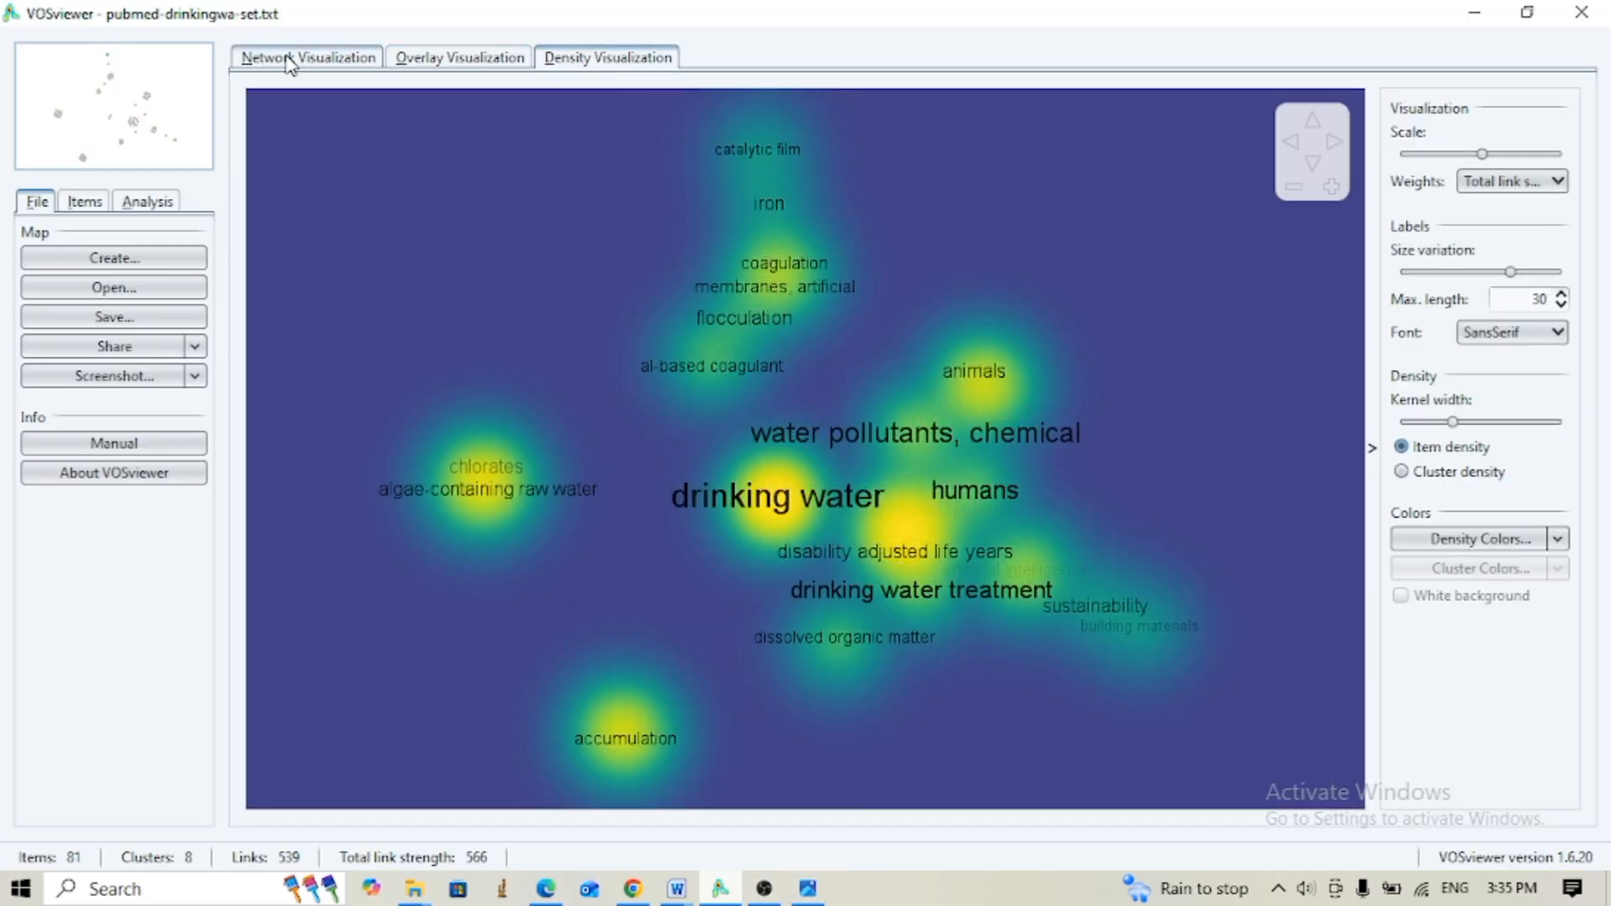
{"action": "left_click", "coordinate": [444, 61]}
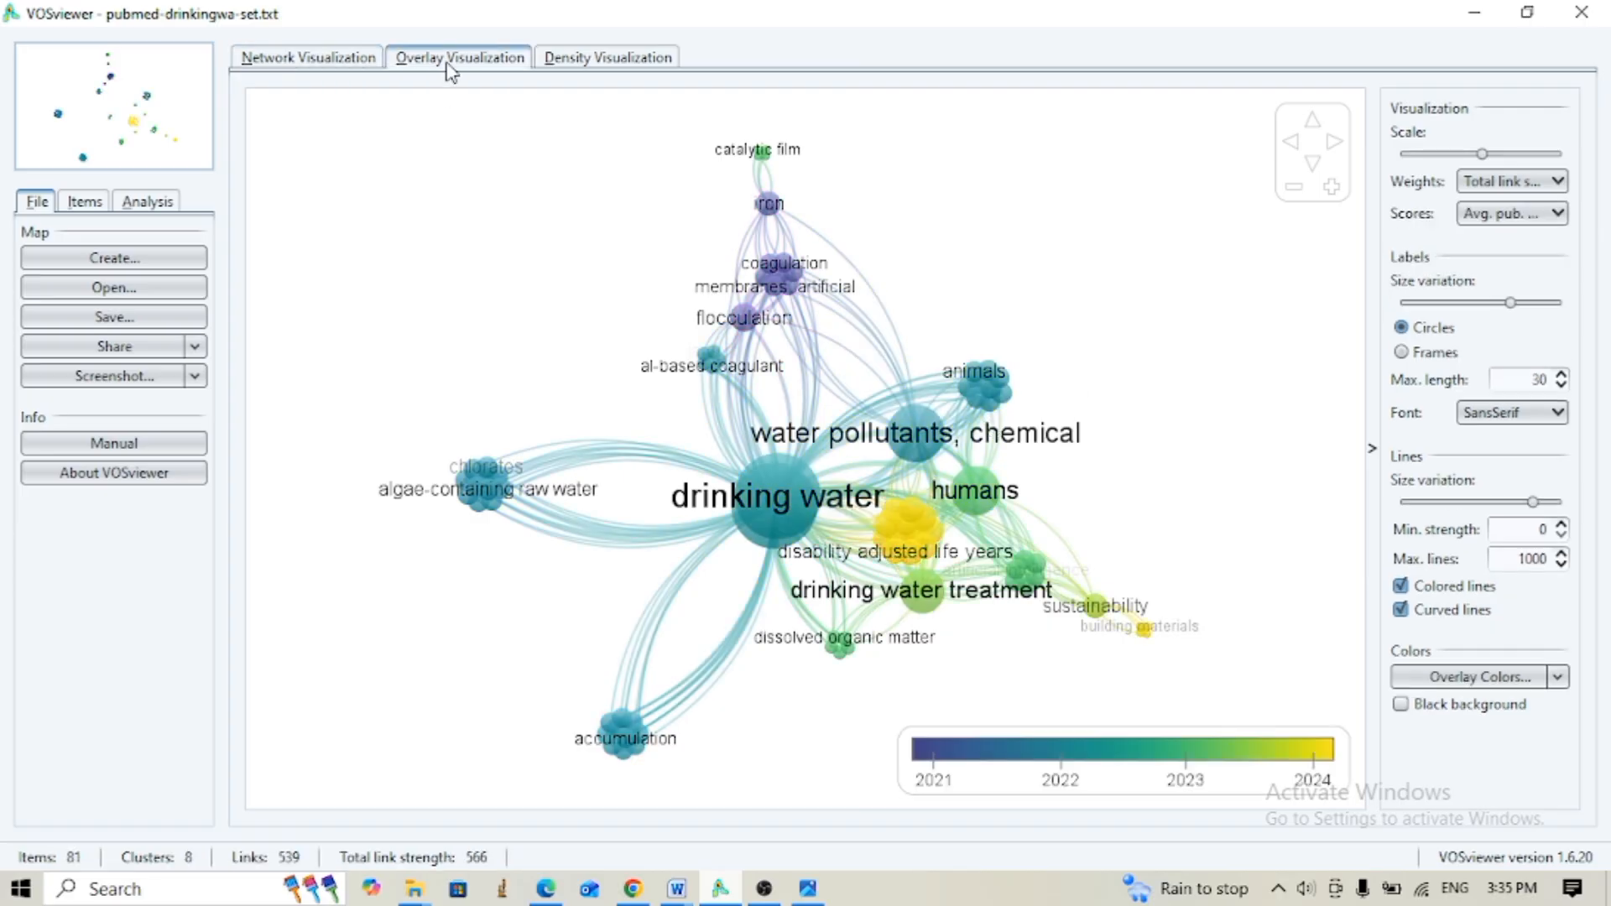
{"action": "left_click", "coordinate": [1405, 707]}
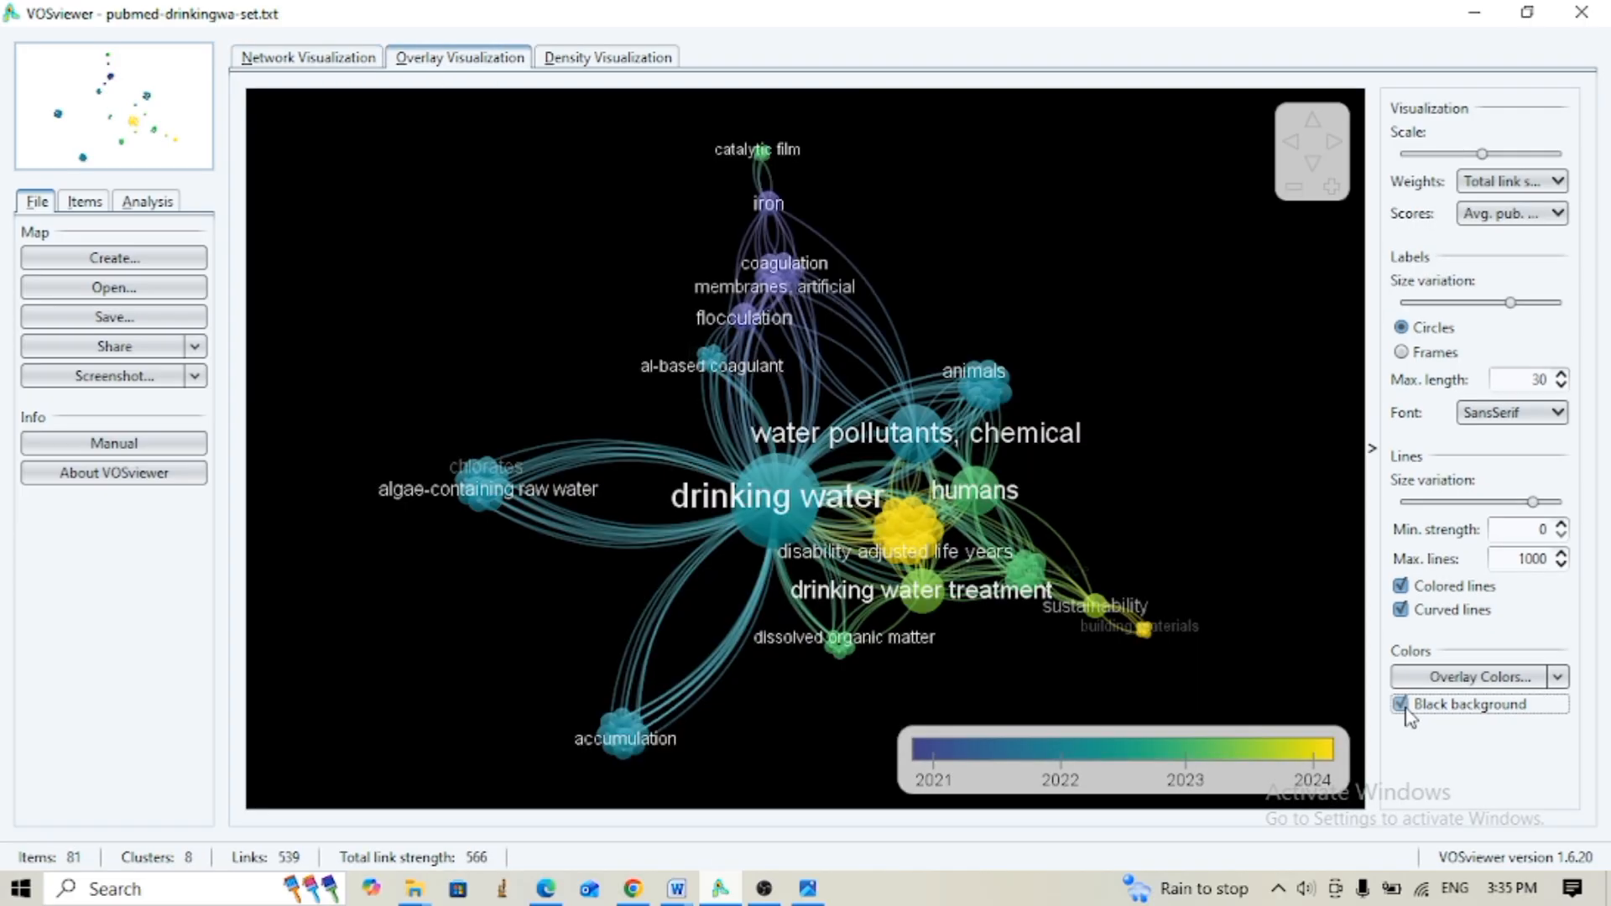